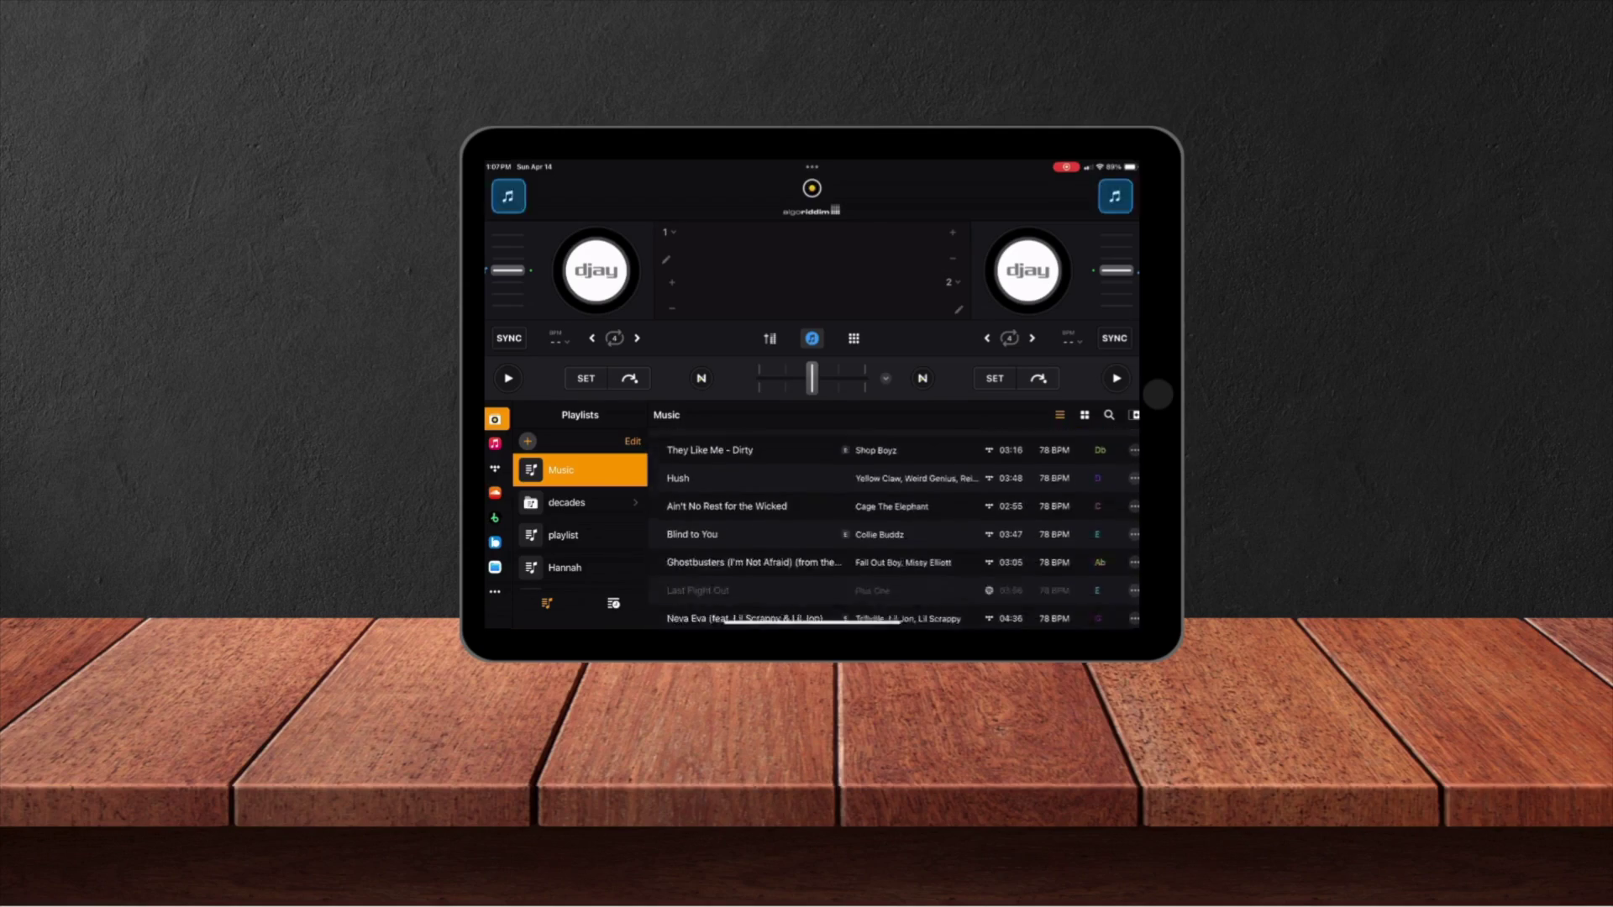
Step: Scroll down through the Music playlist's track list
scroll(899, 529, down, 10)
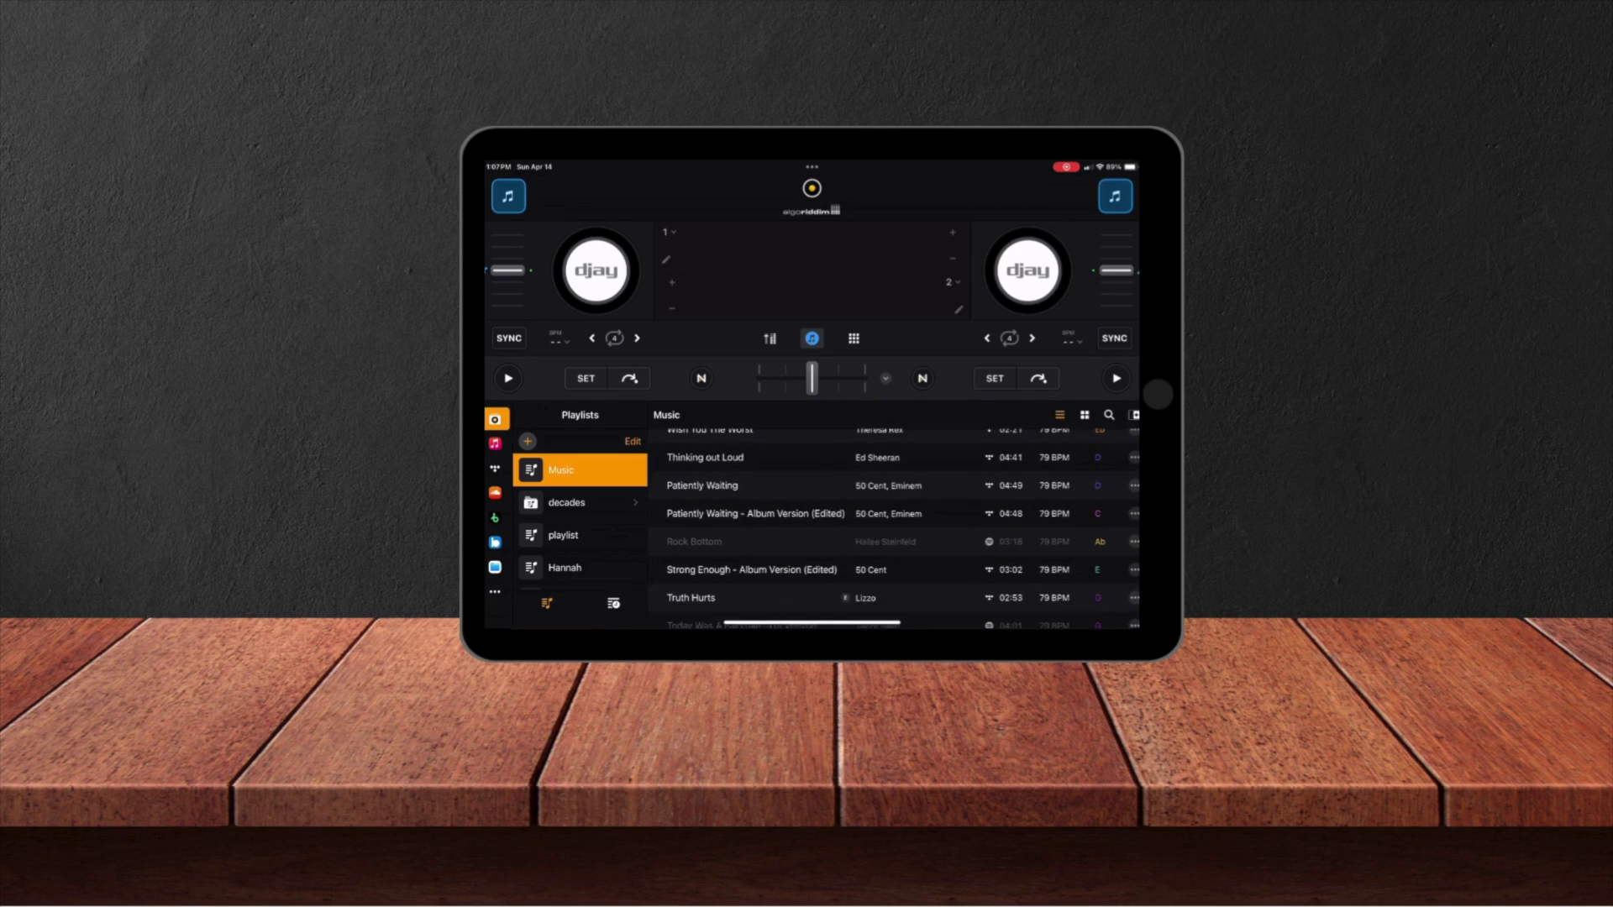
scroll(899, 530, down, 2)
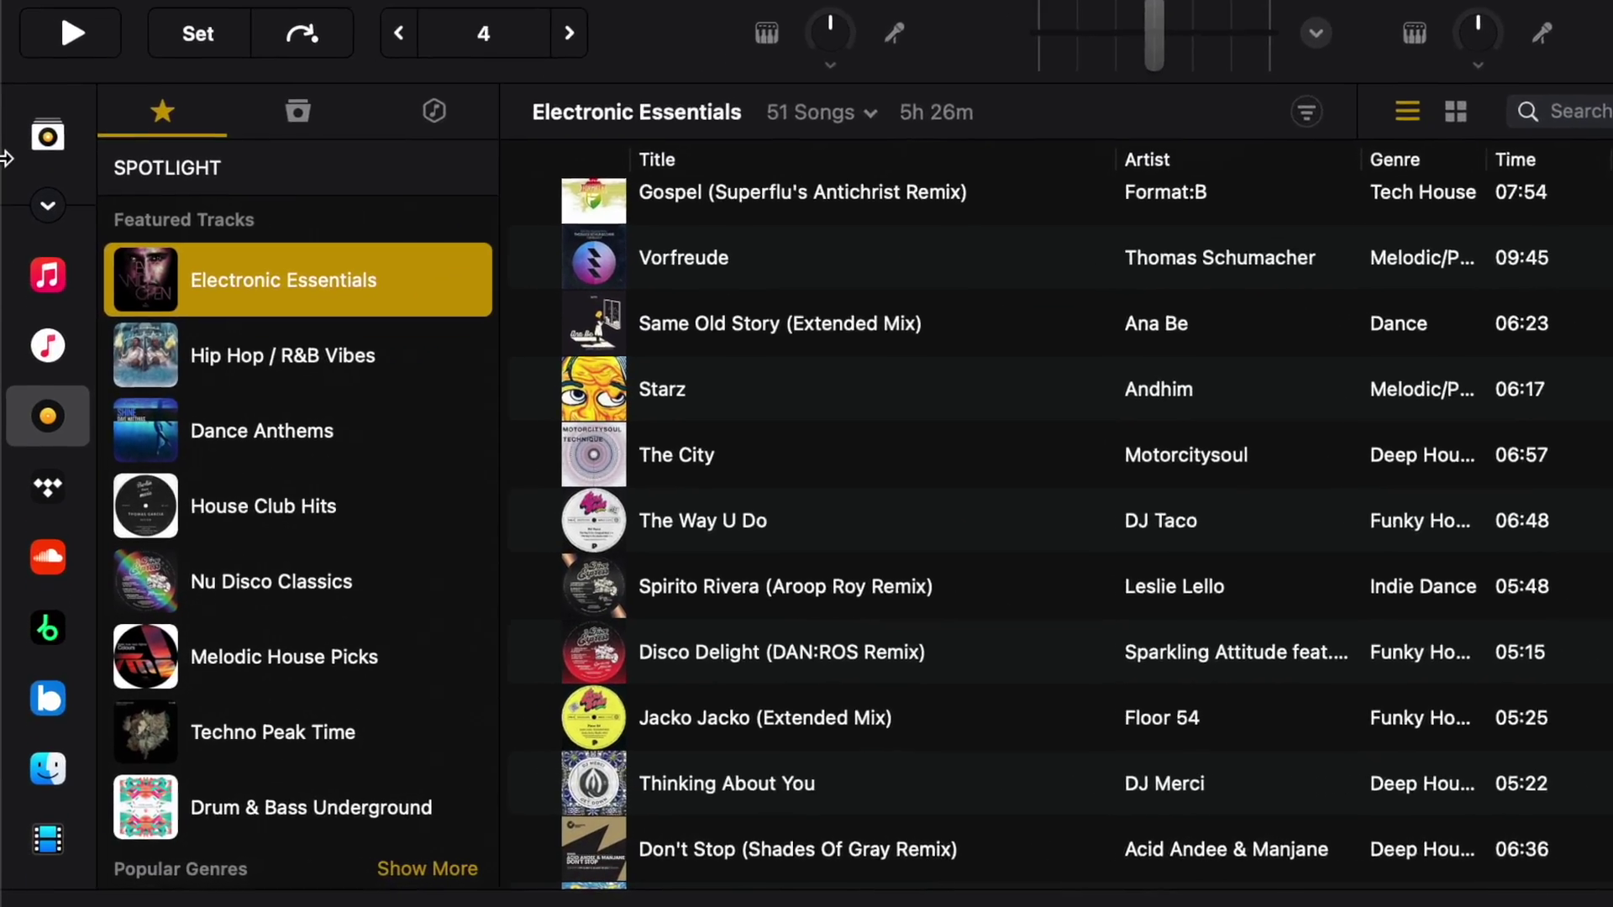
click(37, 307)
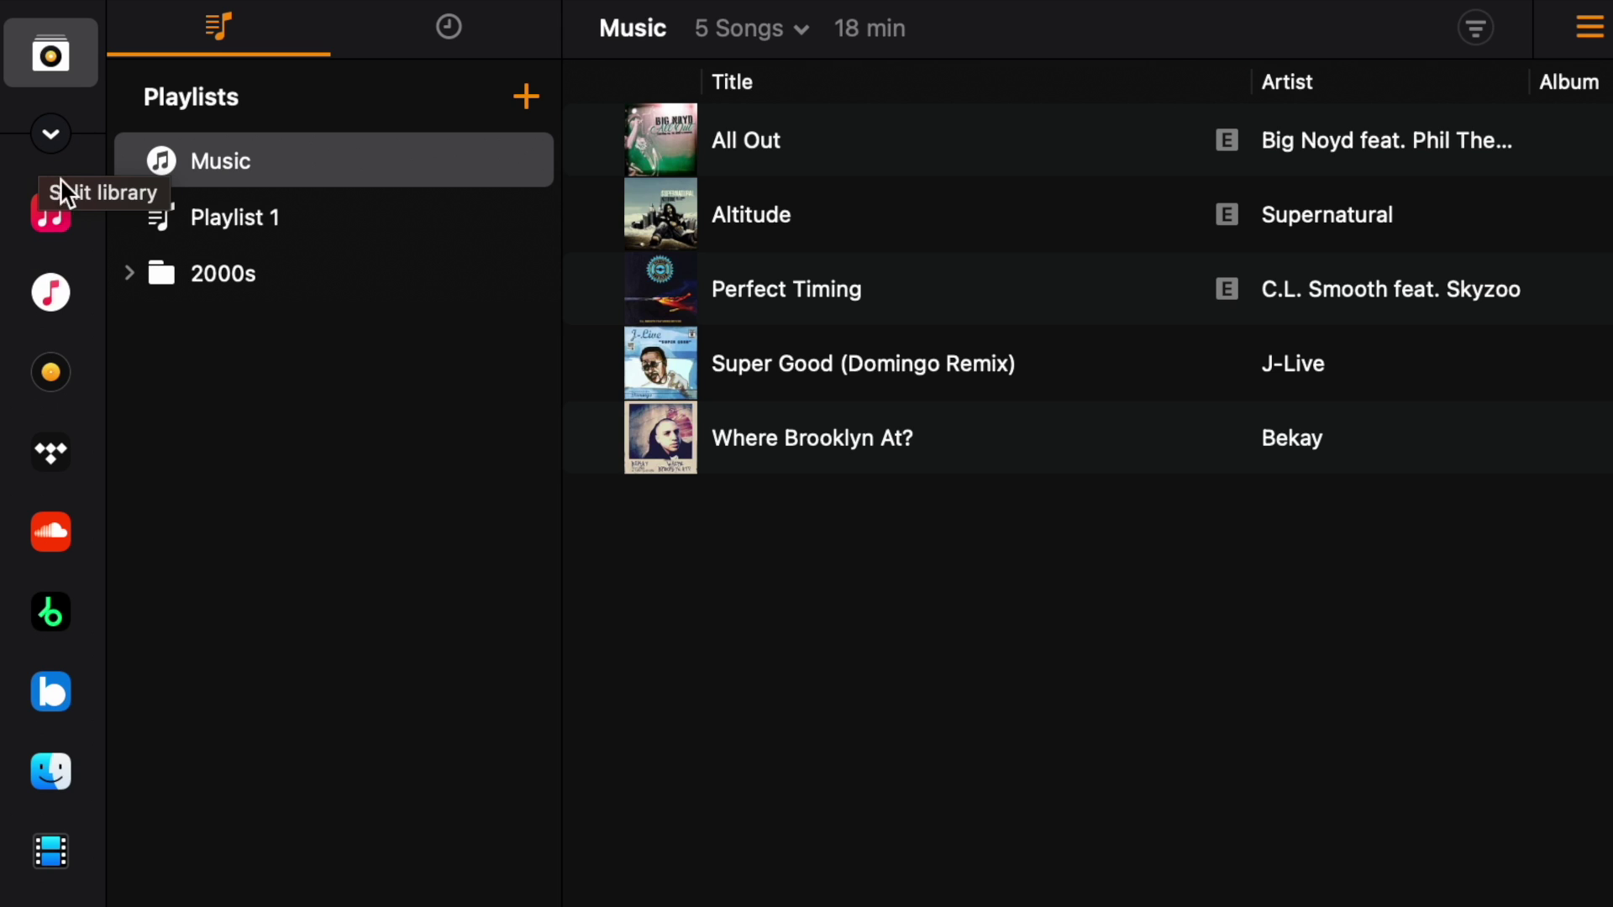
click(51, 210)
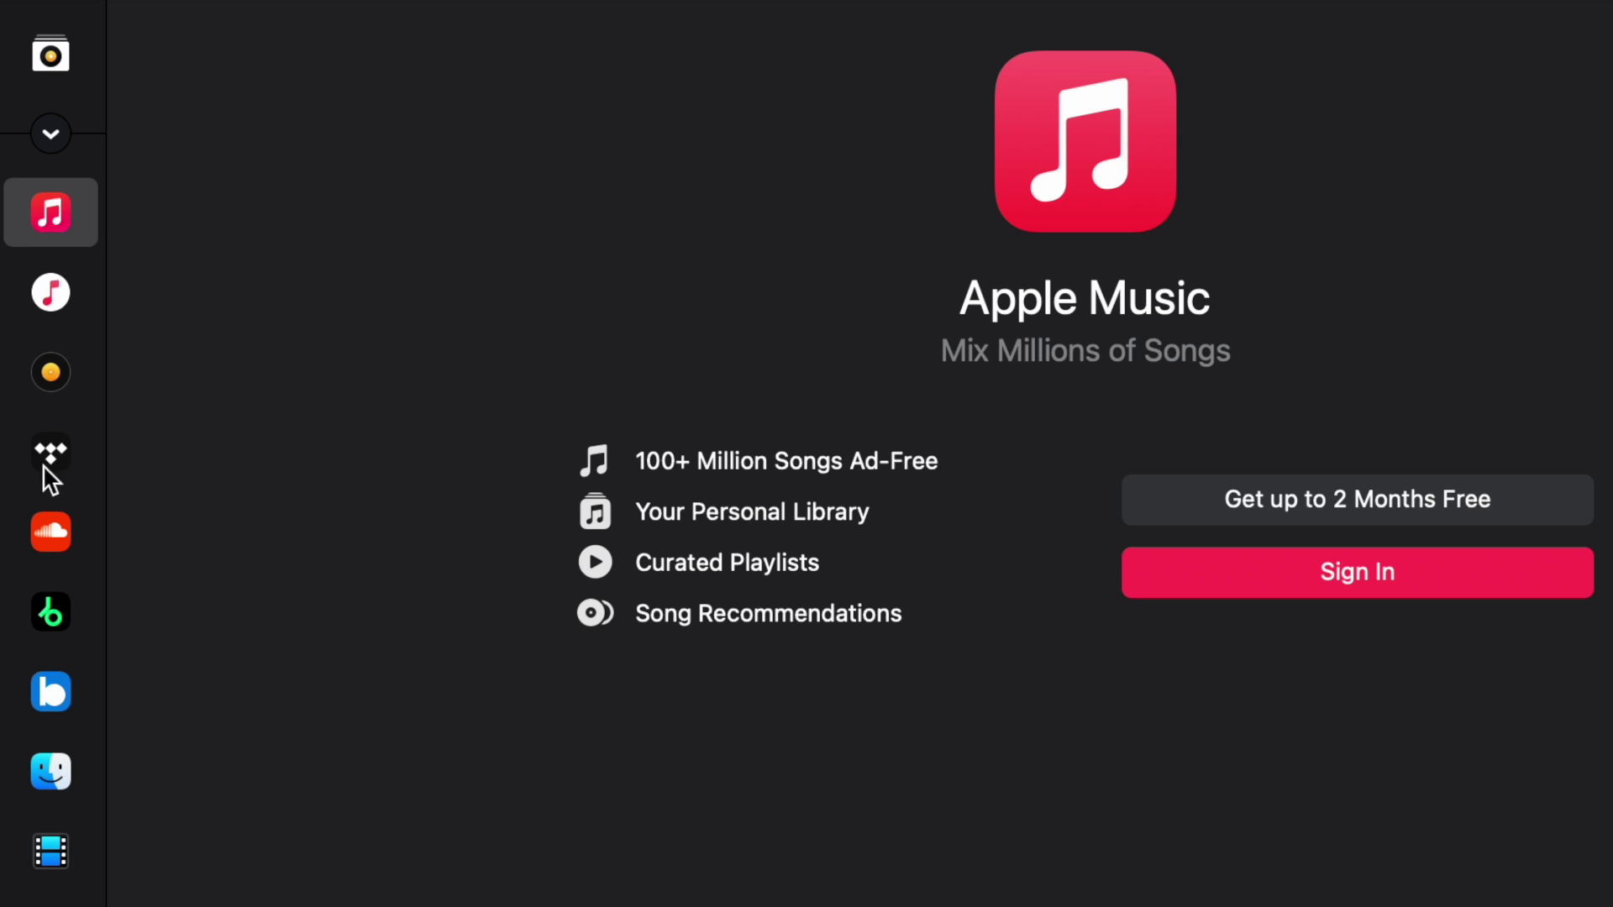
click(44, 383)
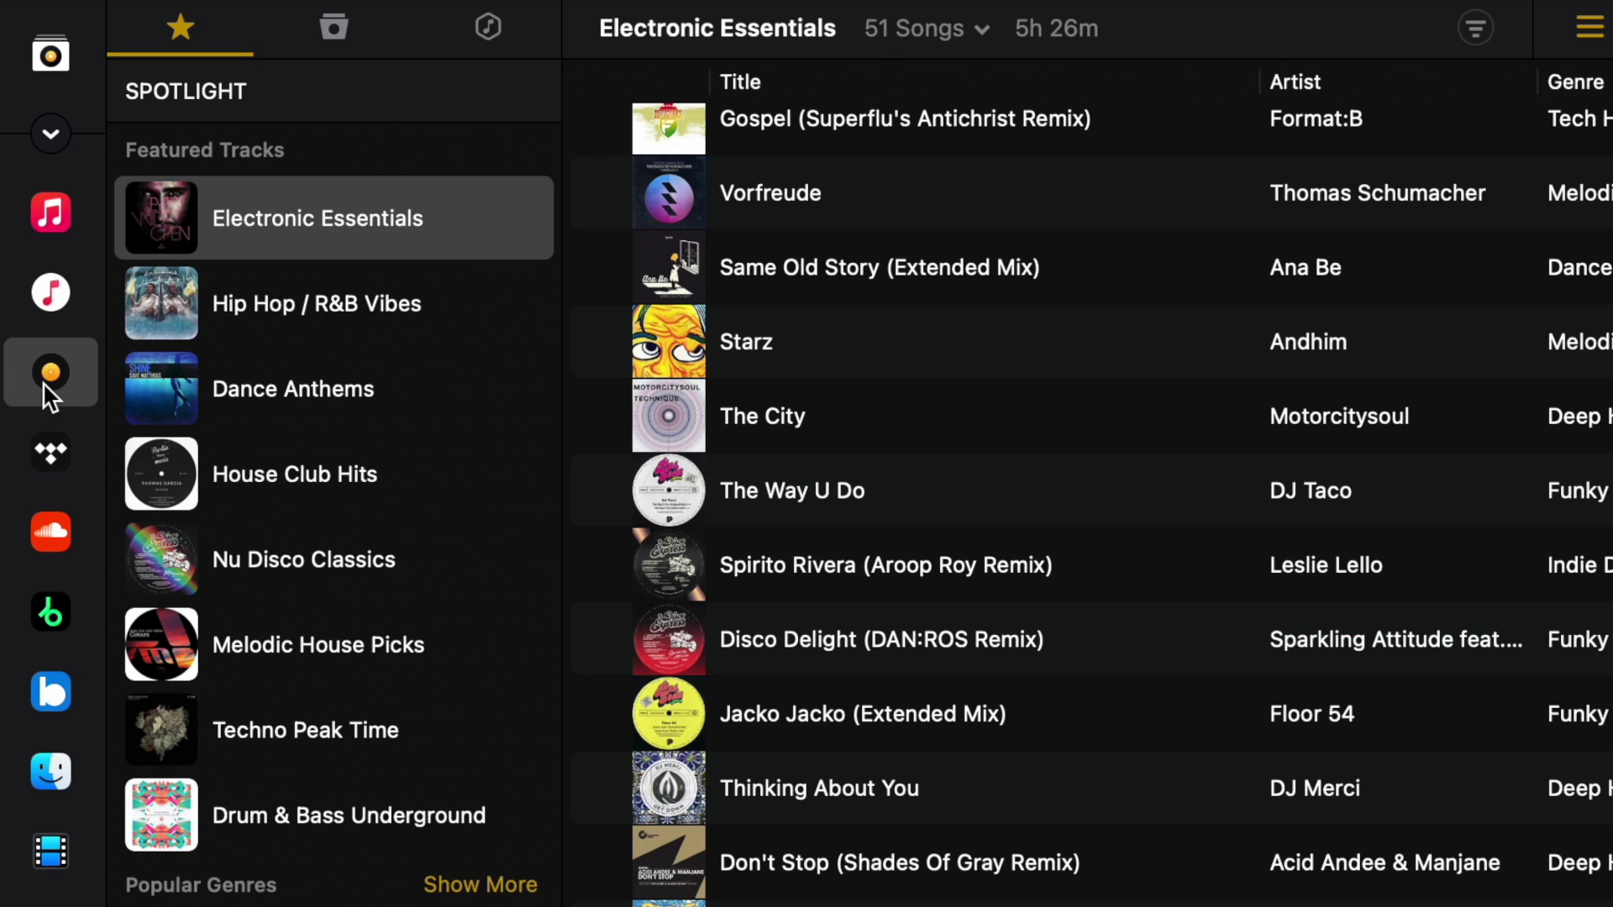
scroll(309, 441, down, 2)
scroll(295, 513, down, 2)
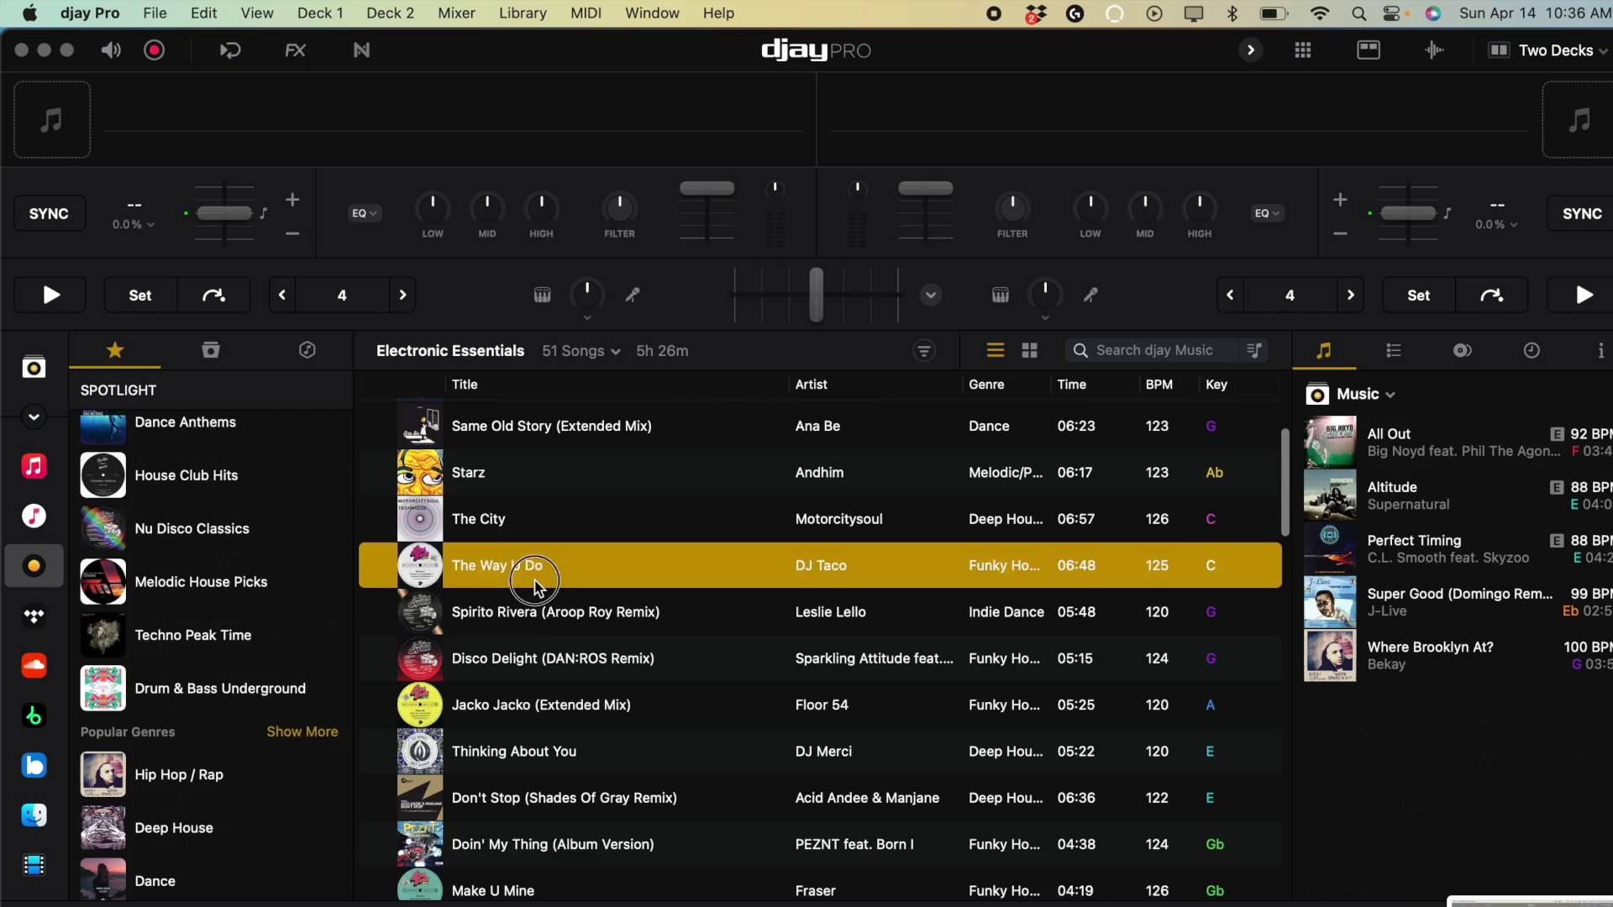
Step: Load Motorcitysoul's 'The City' onto both decks, replacing 'The Way U Do' on Deck 1
double_click(515, 565)
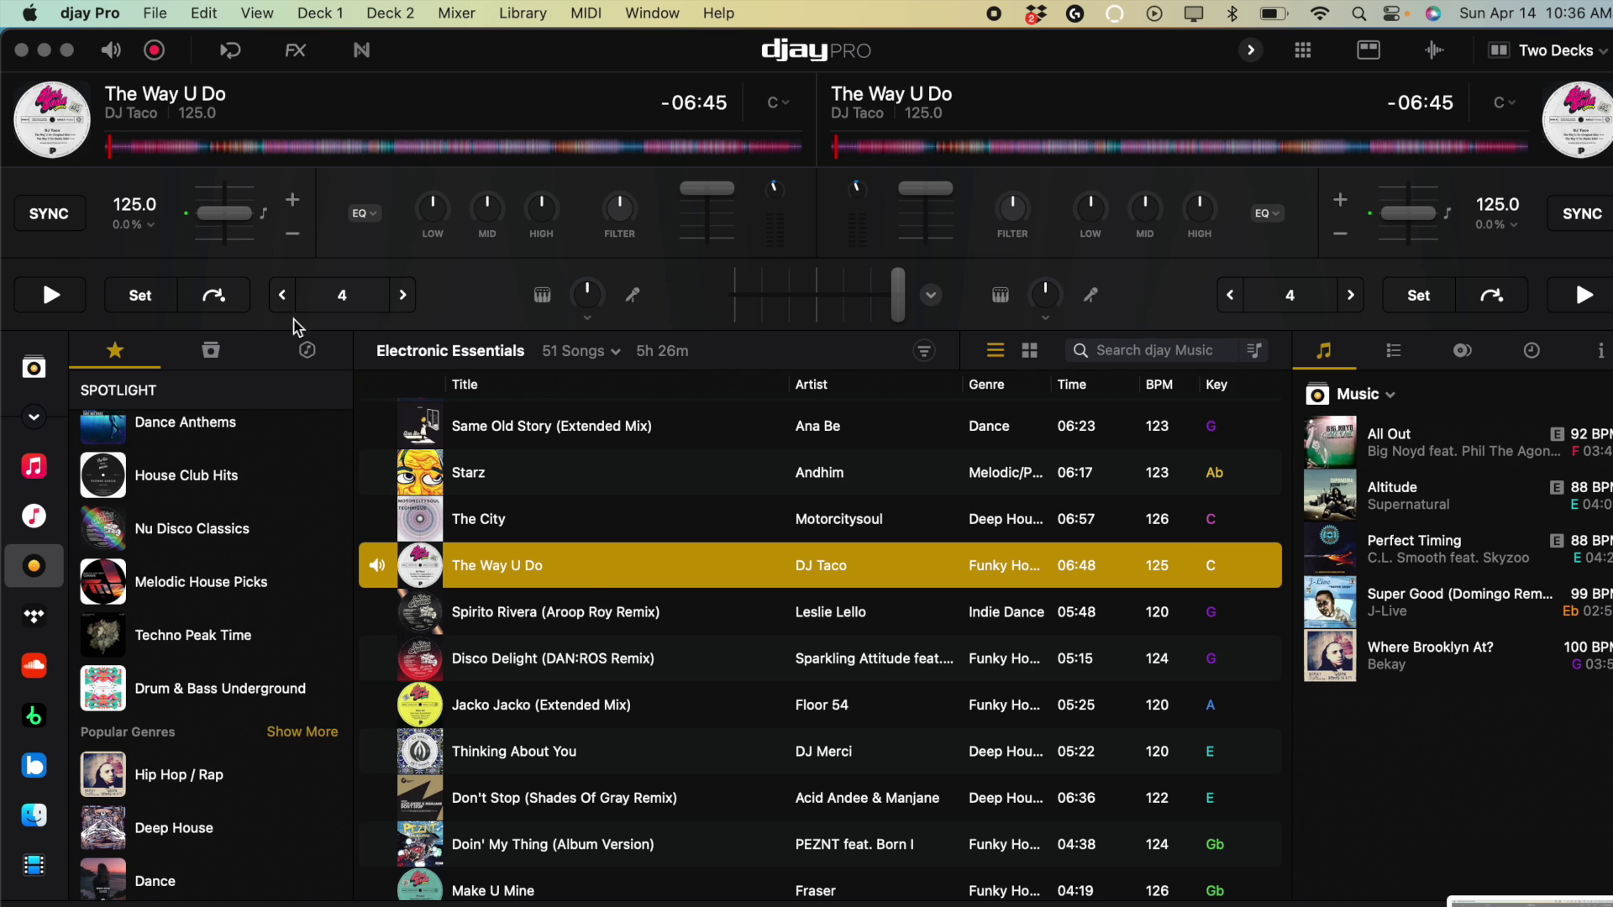
drag(579, 580, 1126, 301)
scroll(600, 551, up, 3)
drag(588, 652, 1344, 178)
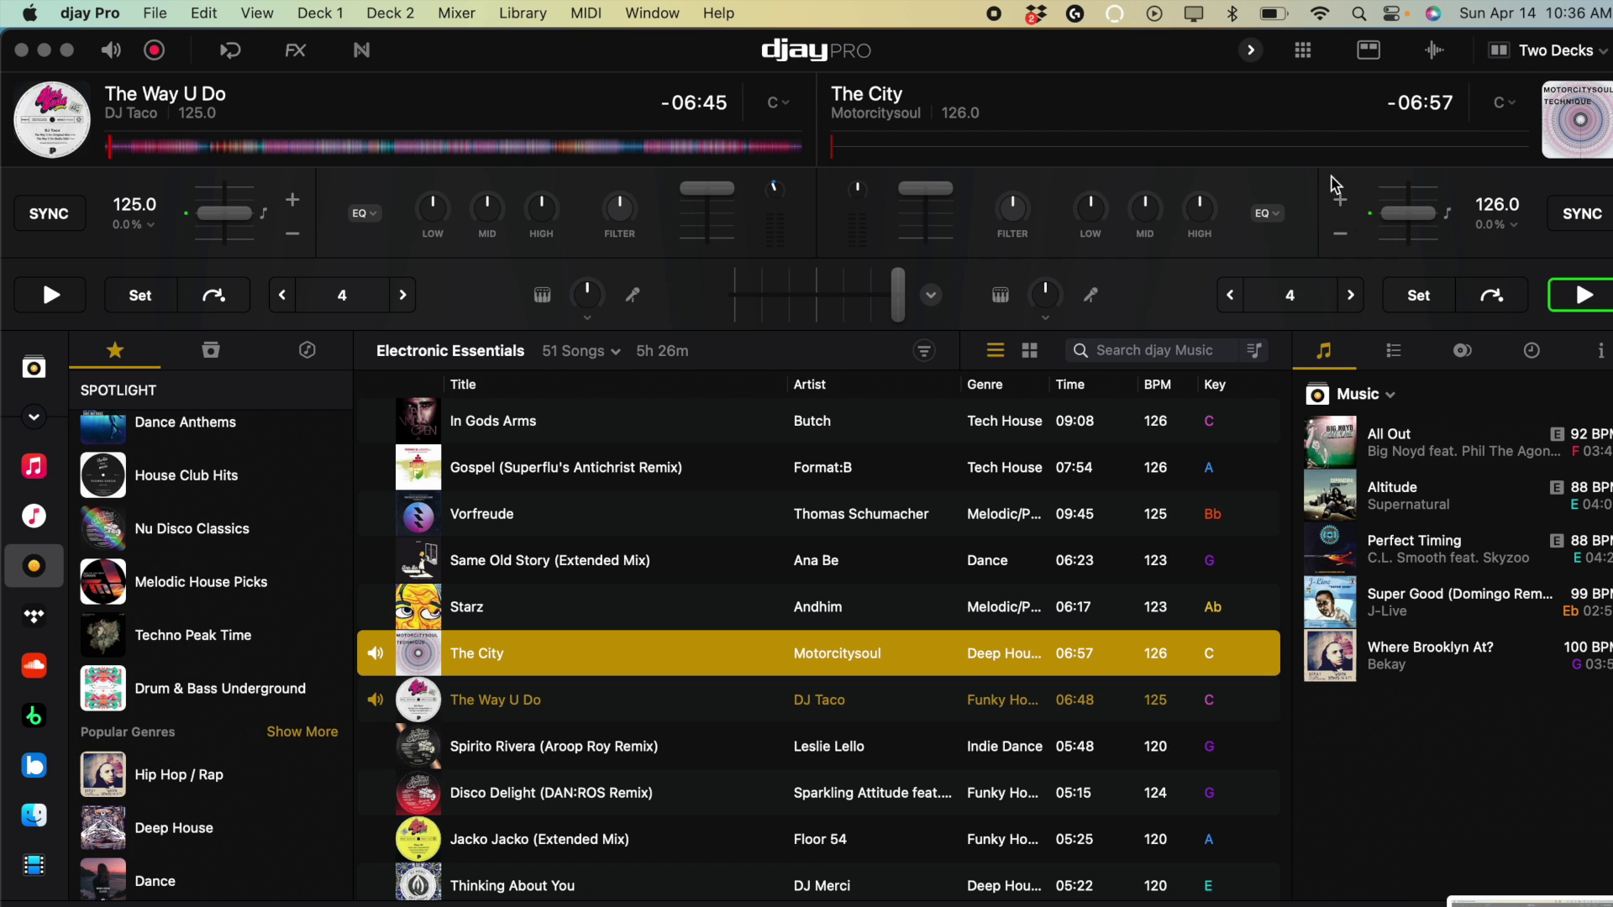
drag(734, 655, 227, 257)
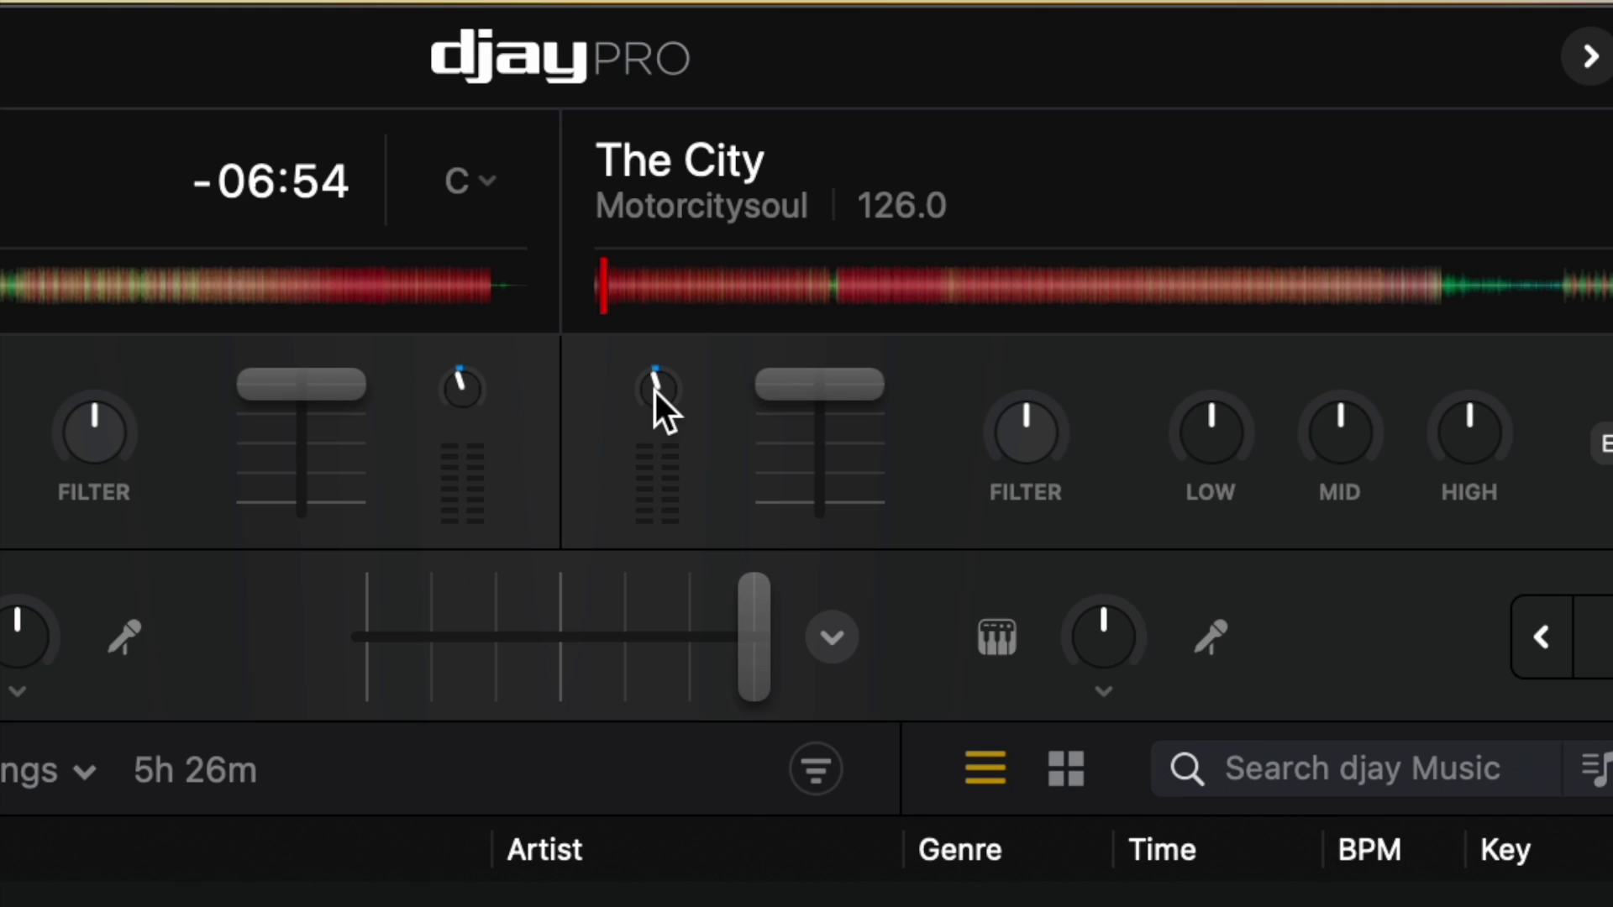
Step: Nudge the right deck's gain knob
drag(857, 190, 856, 190)
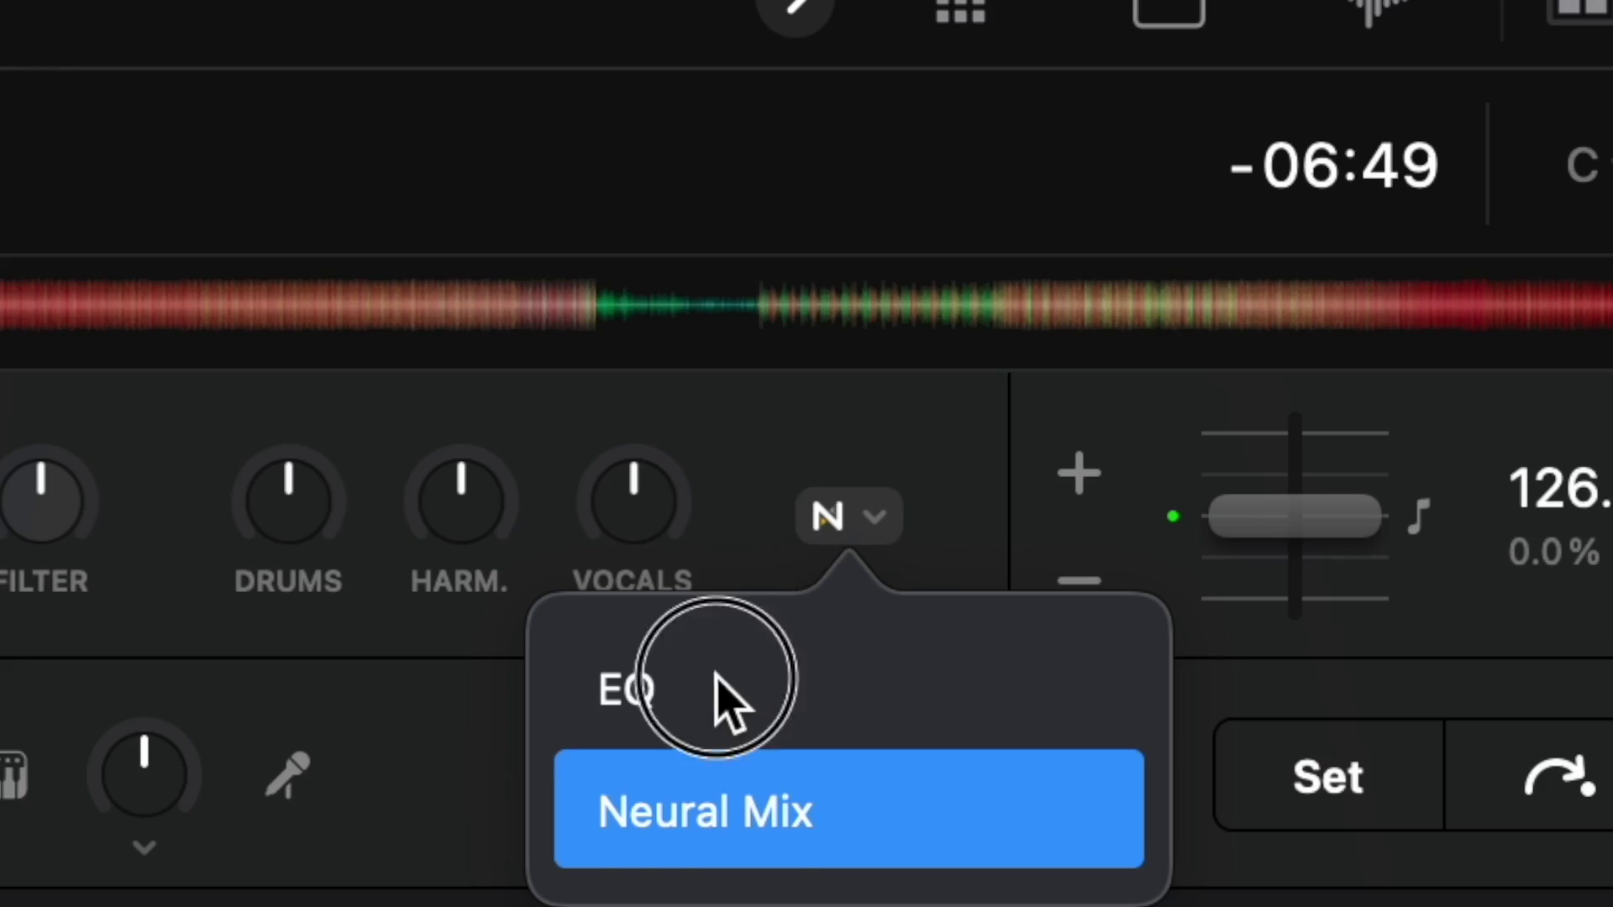
Step: Switch the right deck's knobs back to EQ after trying the instrumental and acappella blend
click(715, 676)
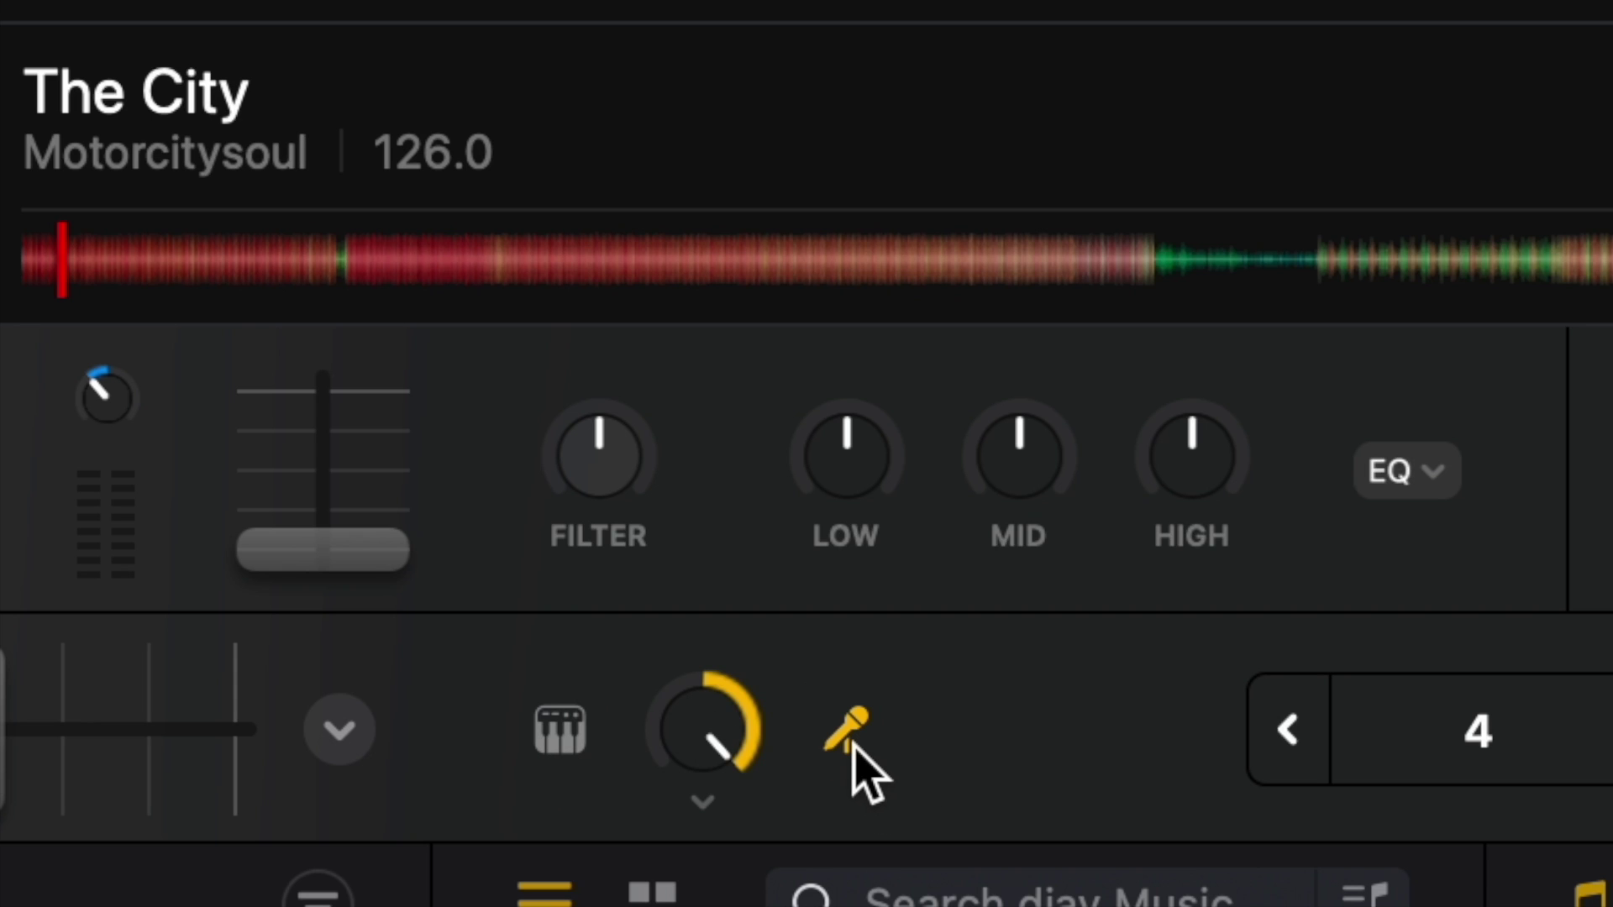
click(560, 729)
drag(685, 739, 682, 552)
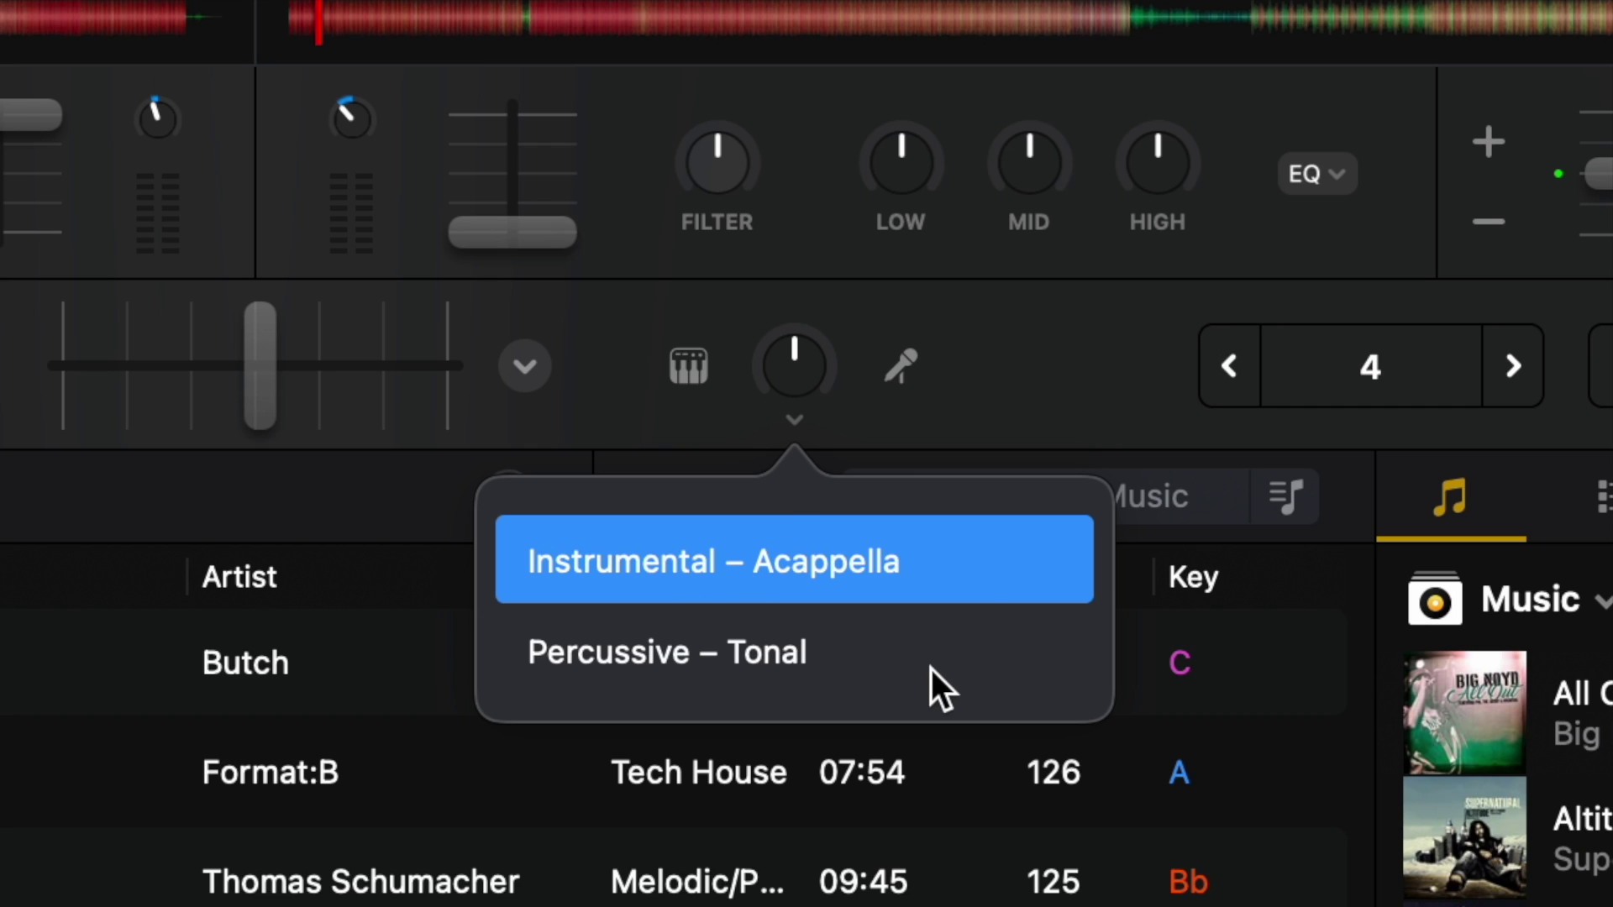
click(977, 349)
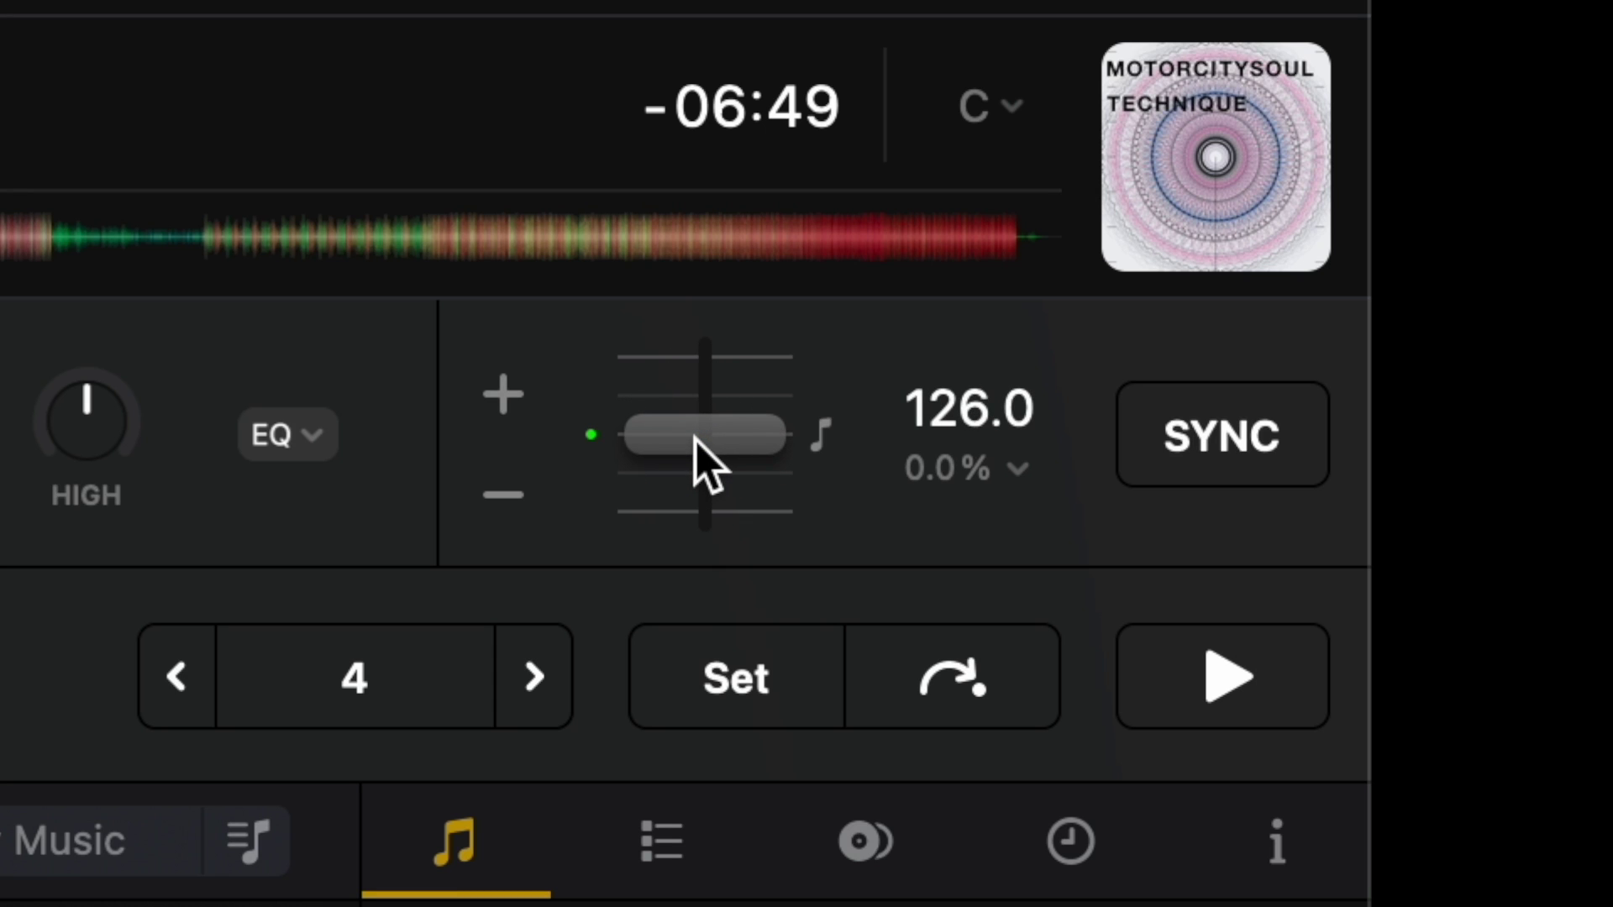
Step: Push the right deck's pitch around, up to 129.5 BPM, then sync it back to 126.0 BPM
drag(695, 440, 694, 371)
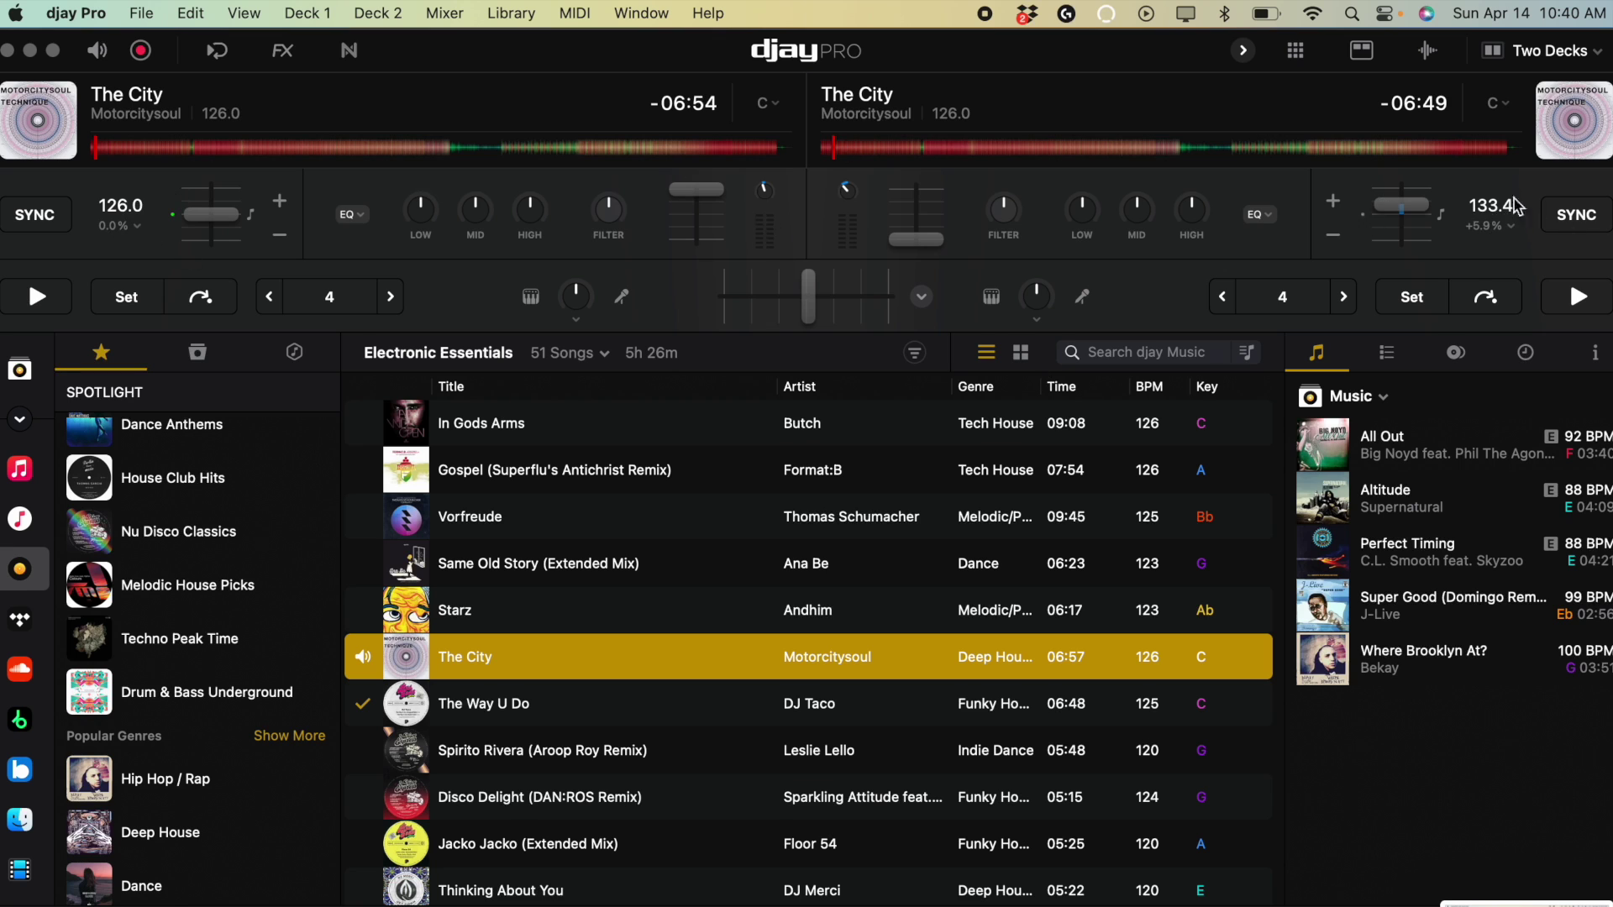
click(1579, 225)
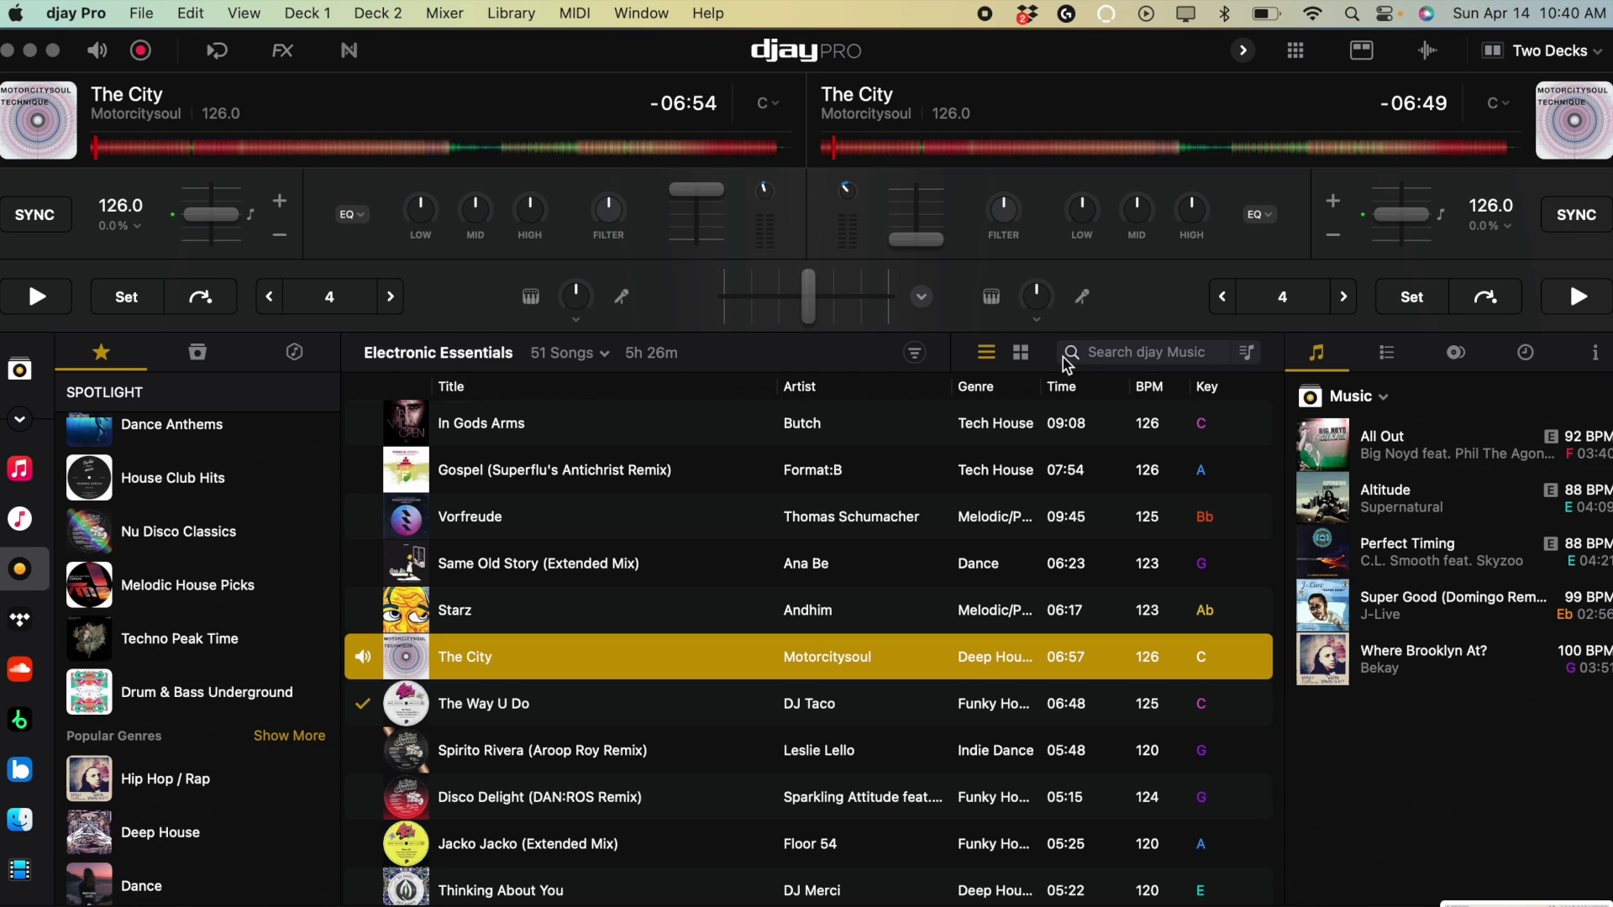
drag(1393, 222, 1391, 217)
click(1563, 218)
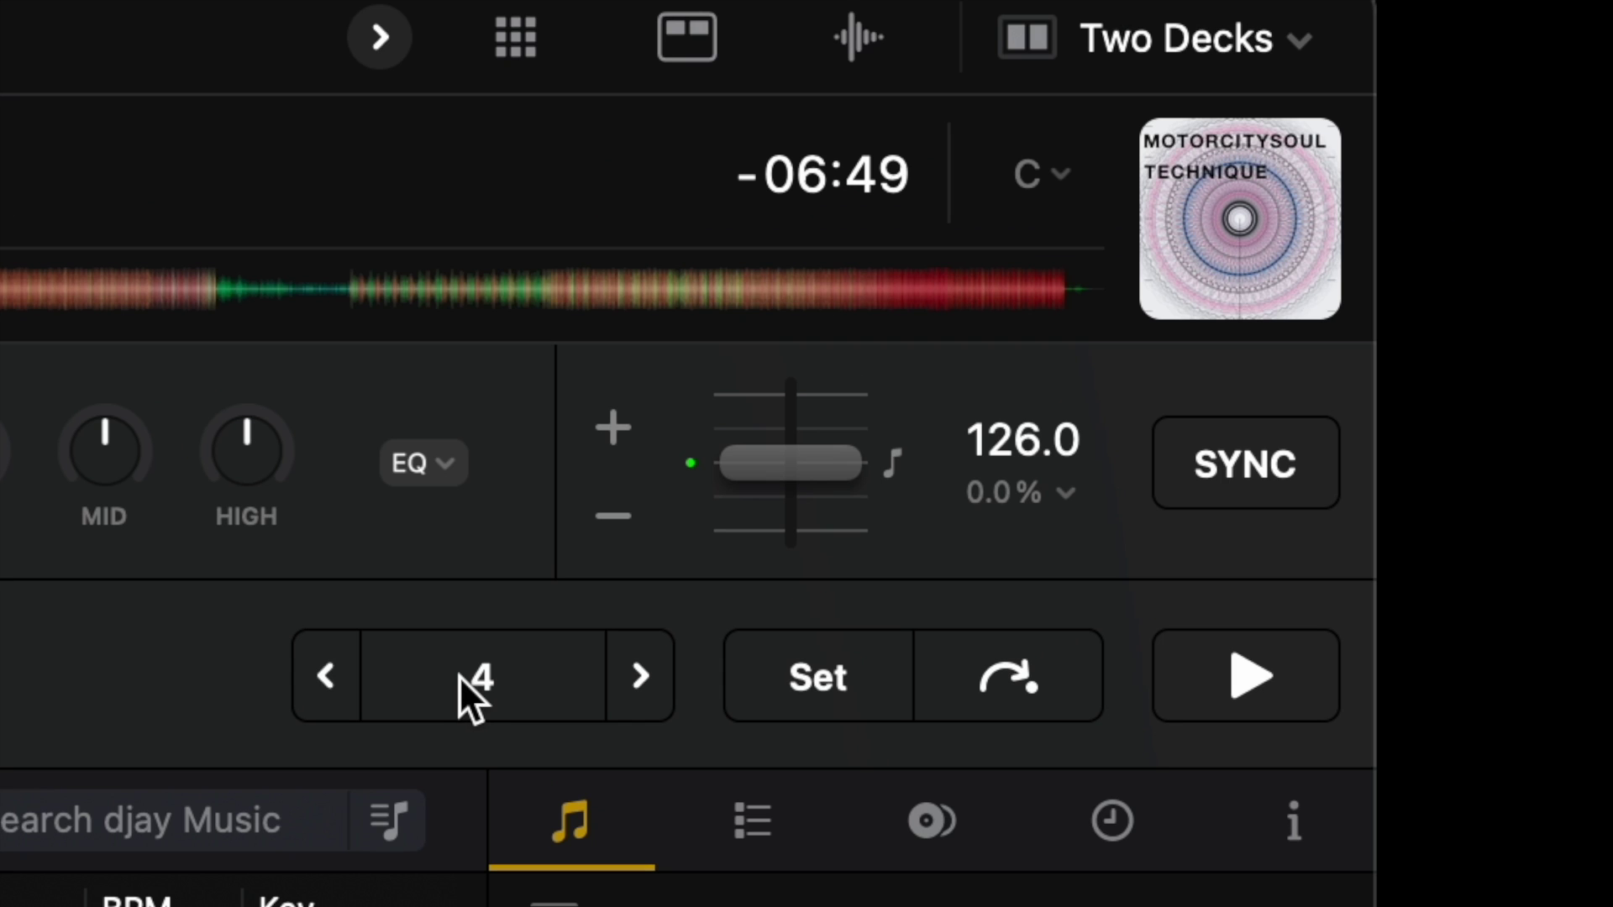
Step: Start a 4-beat loop on the right deck, shorten it, and play it briefly
click(461, 676)
click(461, 679)
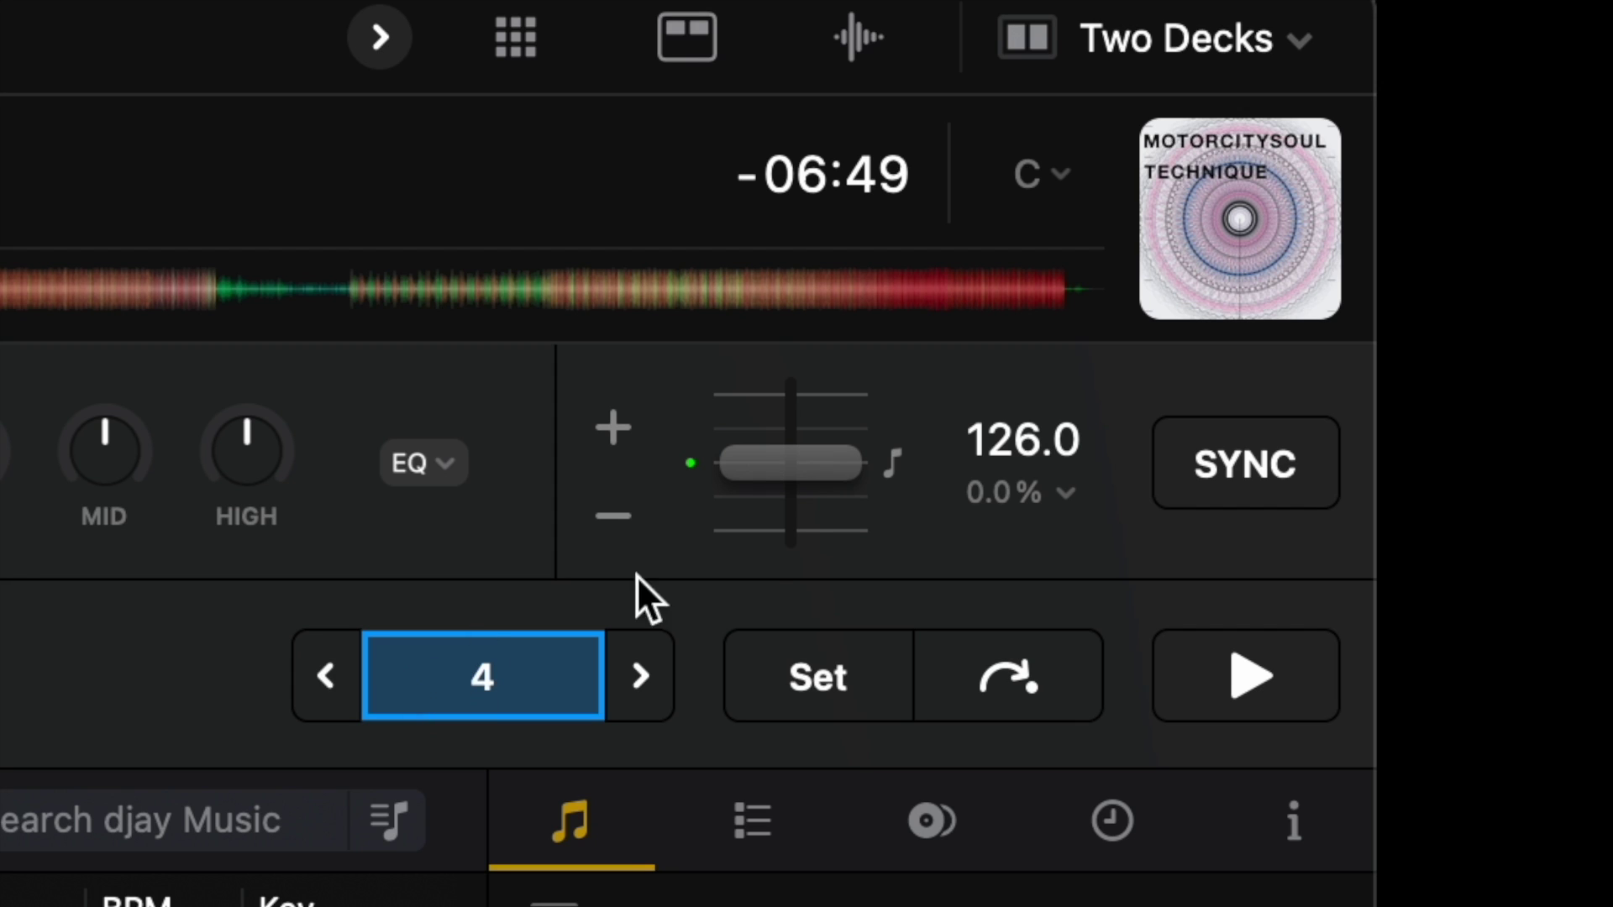
click(326, 676)
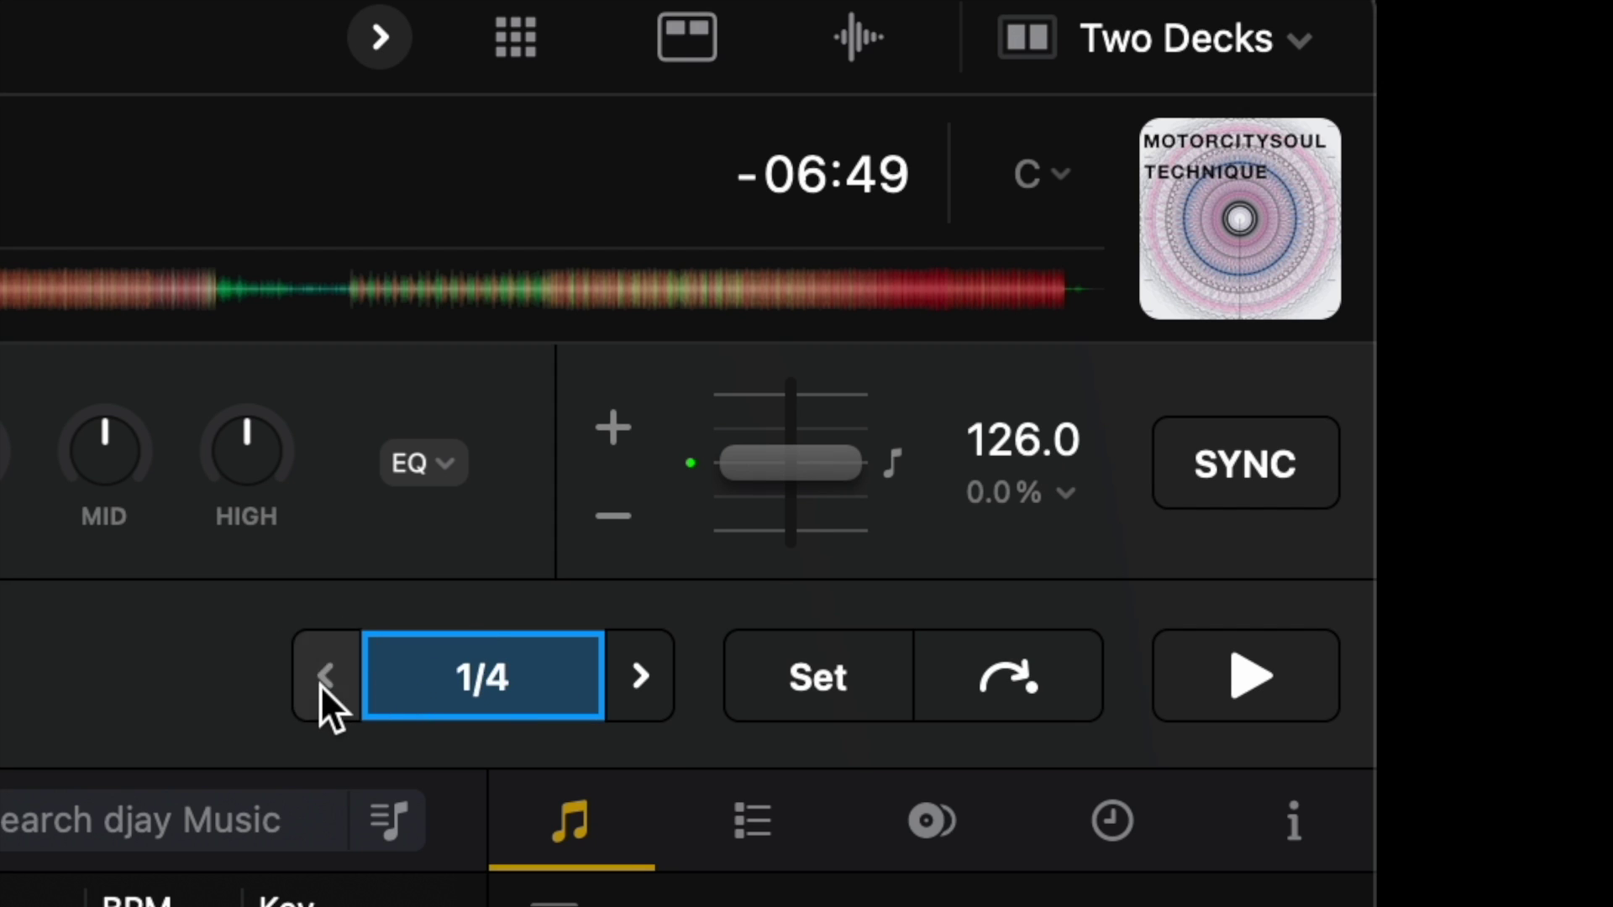
click(1294, 684)
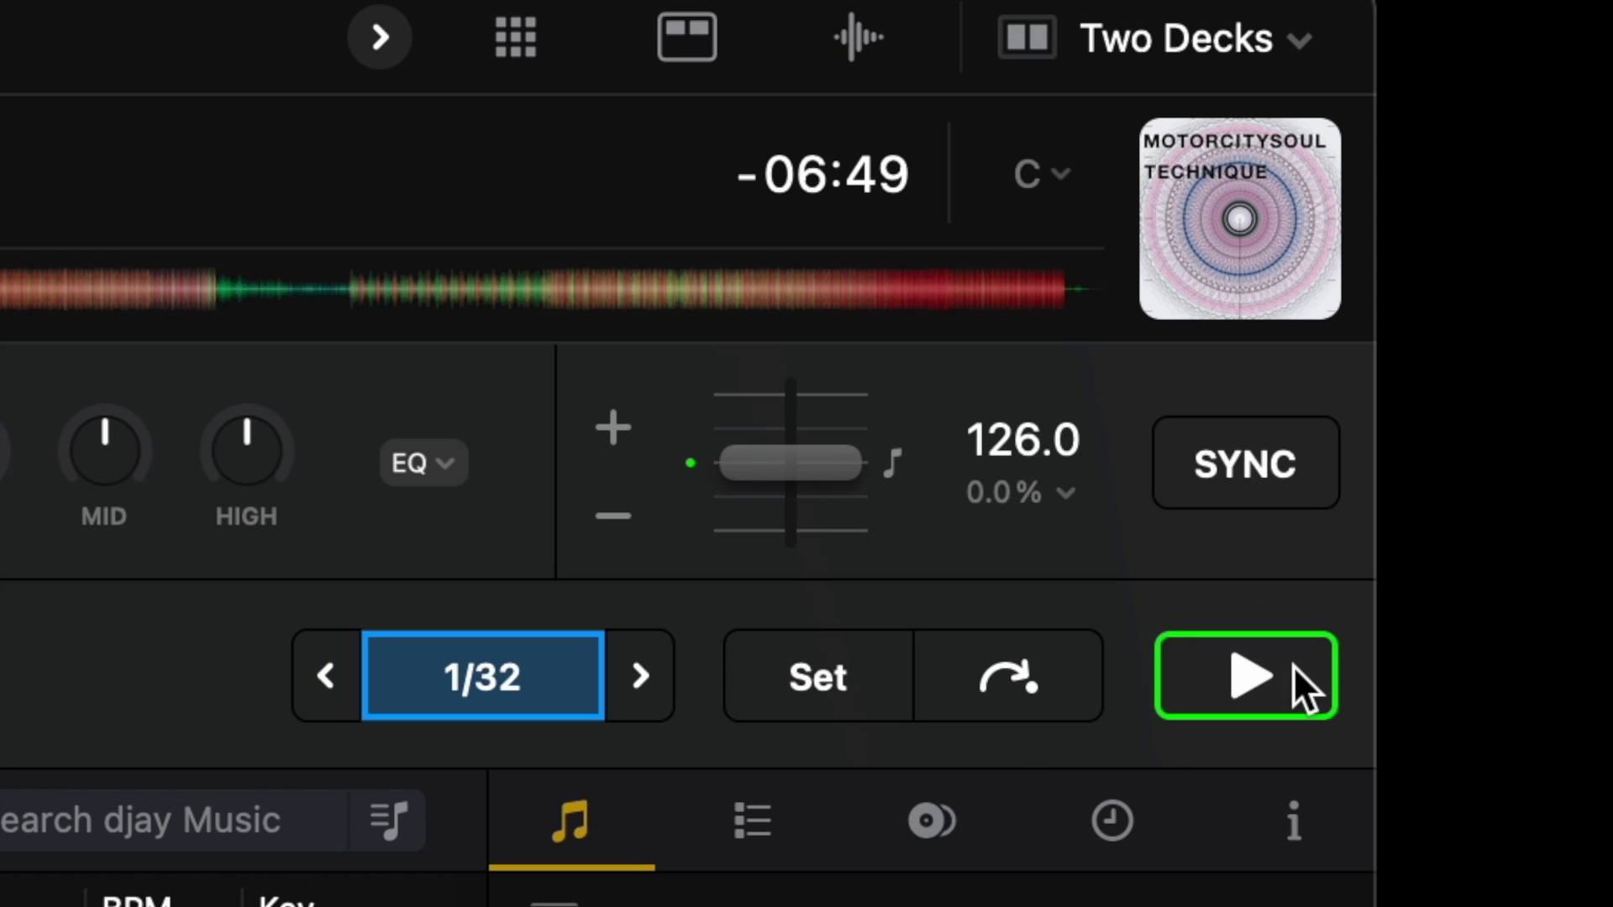
click(1313, 709)
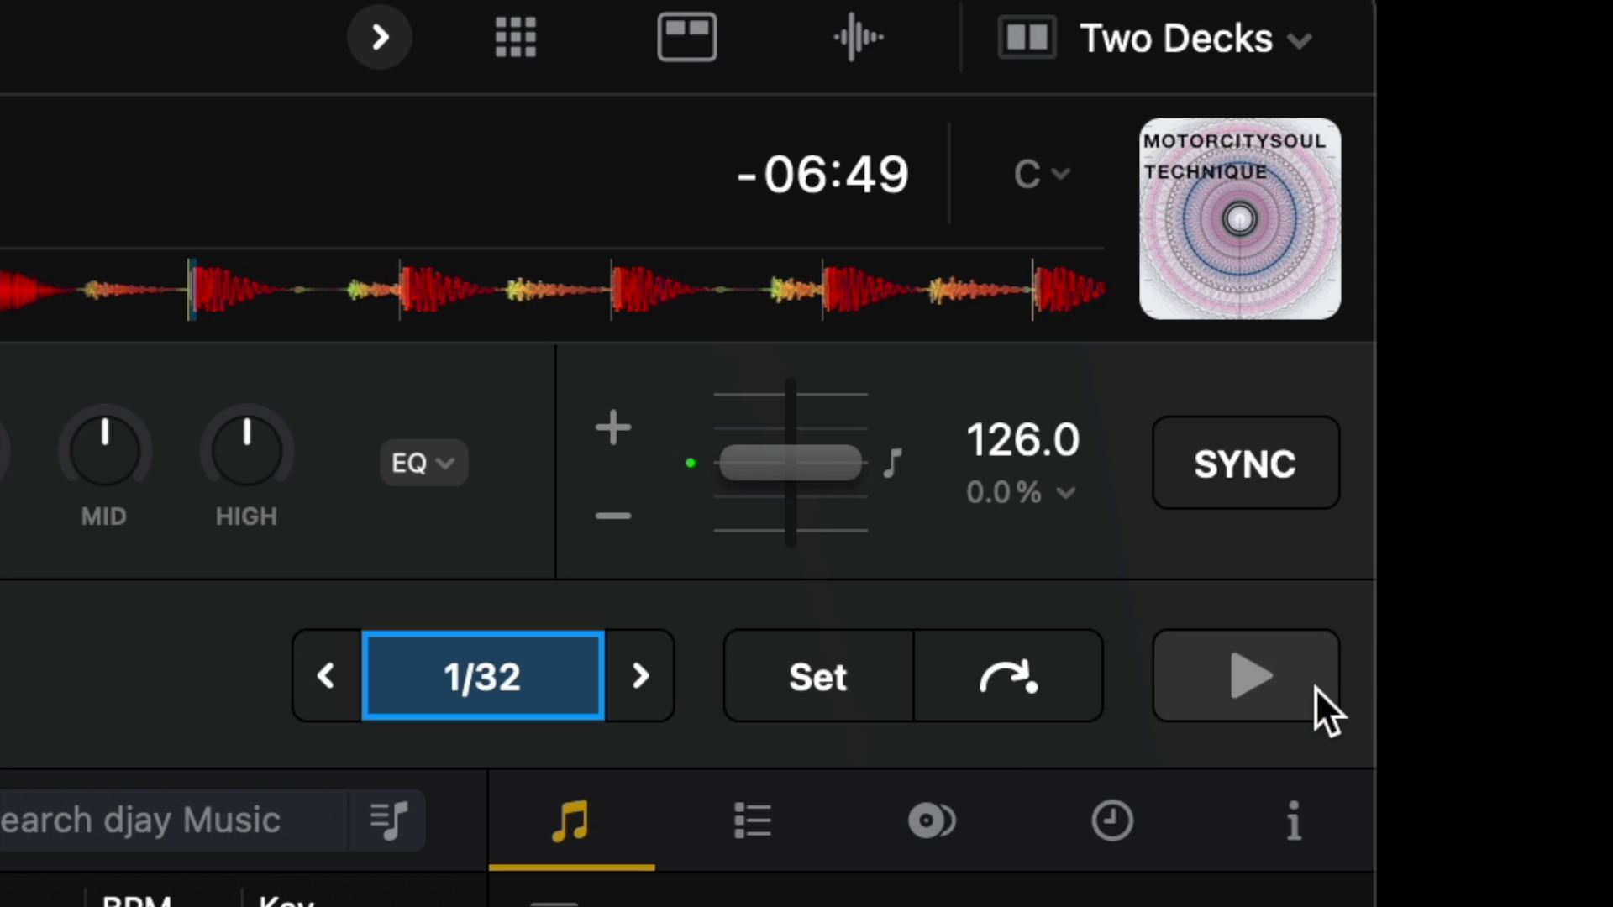
Step: Lengthen the loop step by step up to 32 beats, then turn the loop off
click(661, 668)
click(661, 668)
click(659, 668)
click(659, 668)
click(659, 668)
click(659, 668)
click(659, 668)
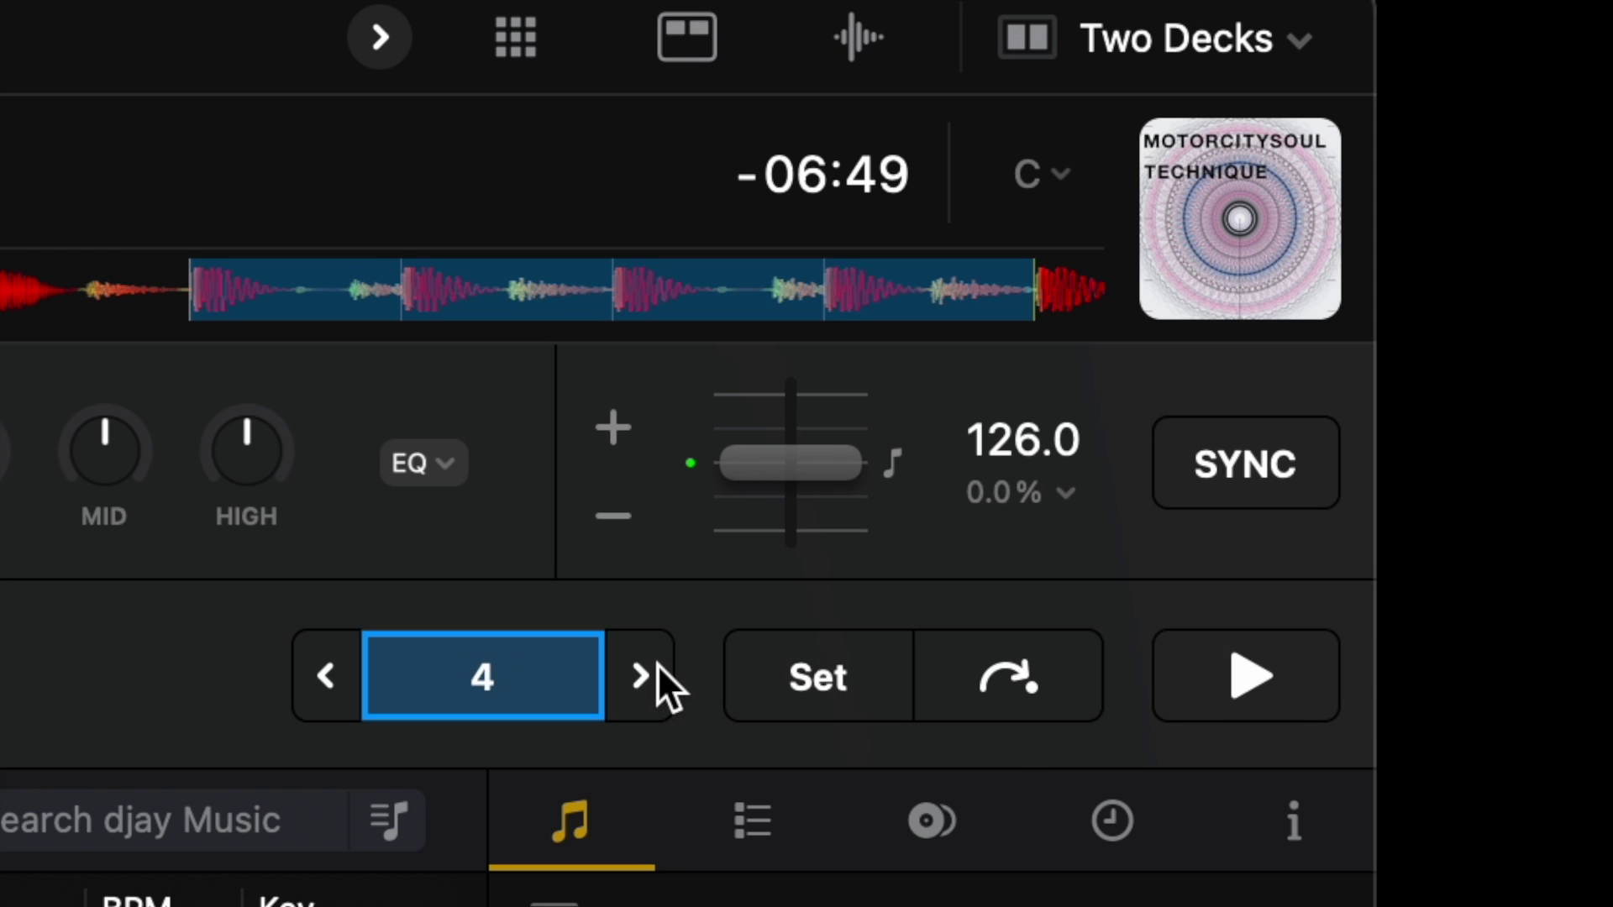
click(658, 668)
click(657, 664)
click(657, 663)
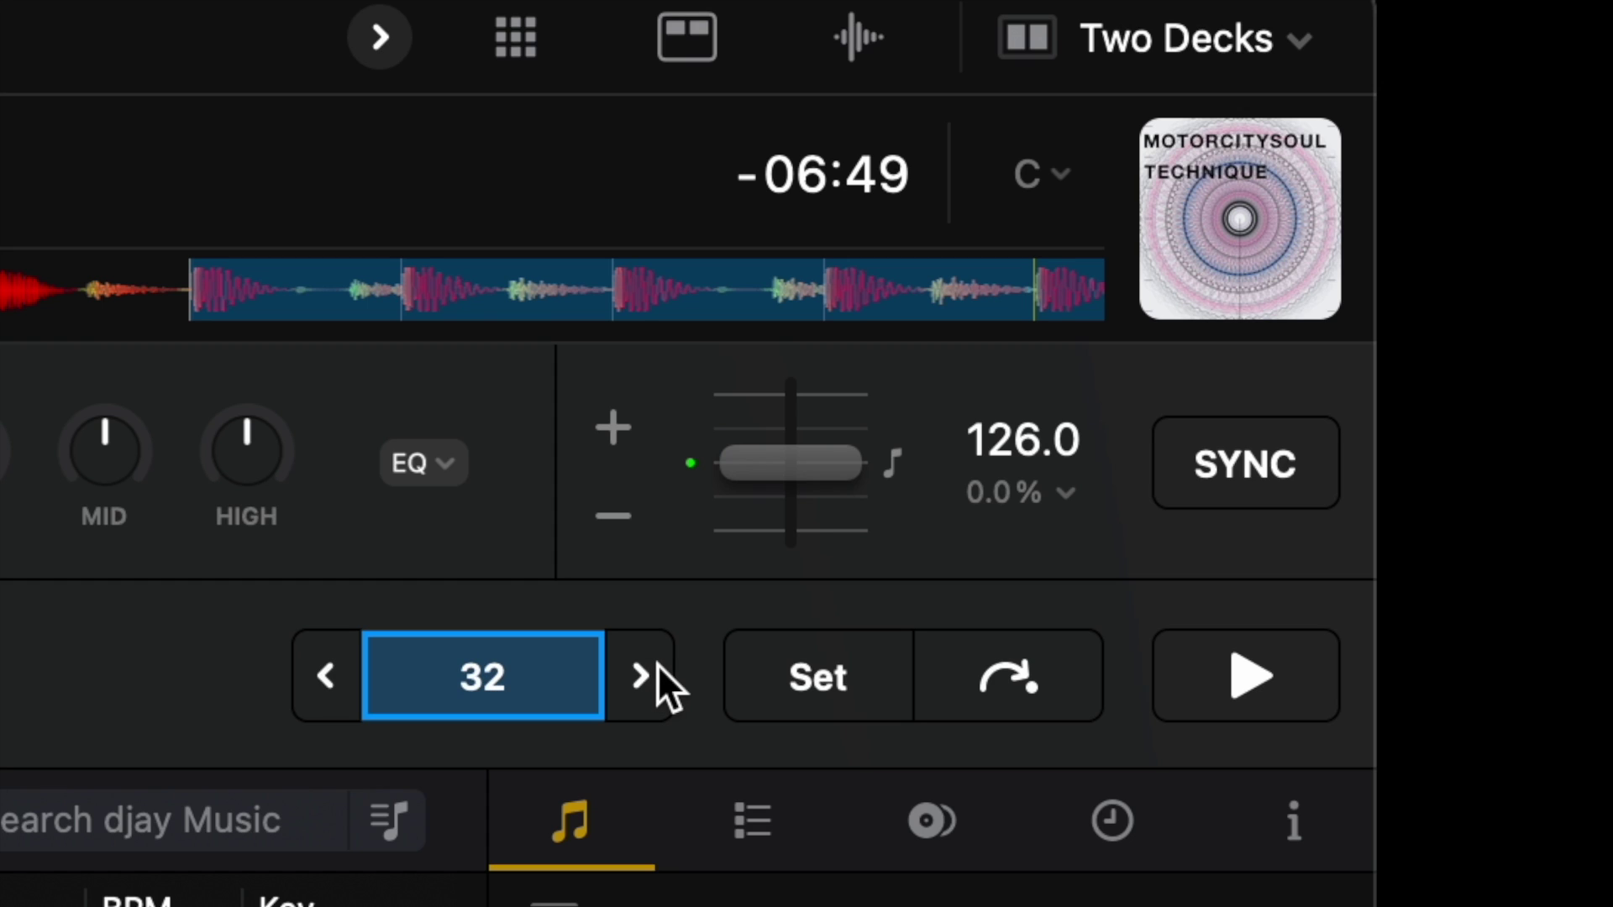
click(568, 674)
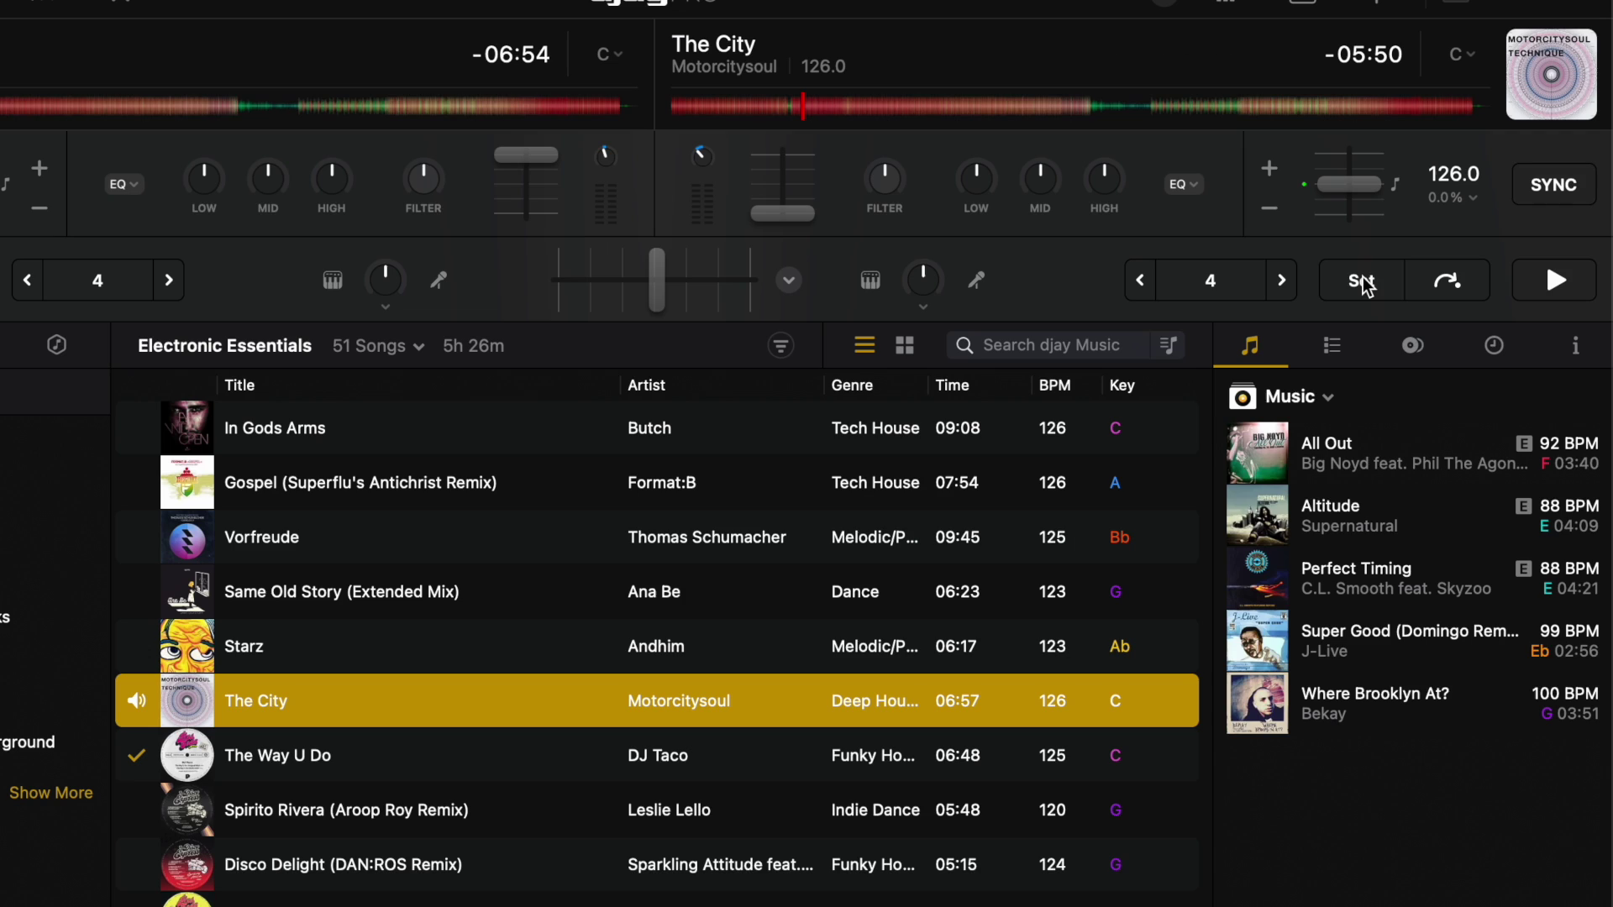
Step: Set a cue point at about -05:50 and return to it after jumping later in the track
click(827, 684)
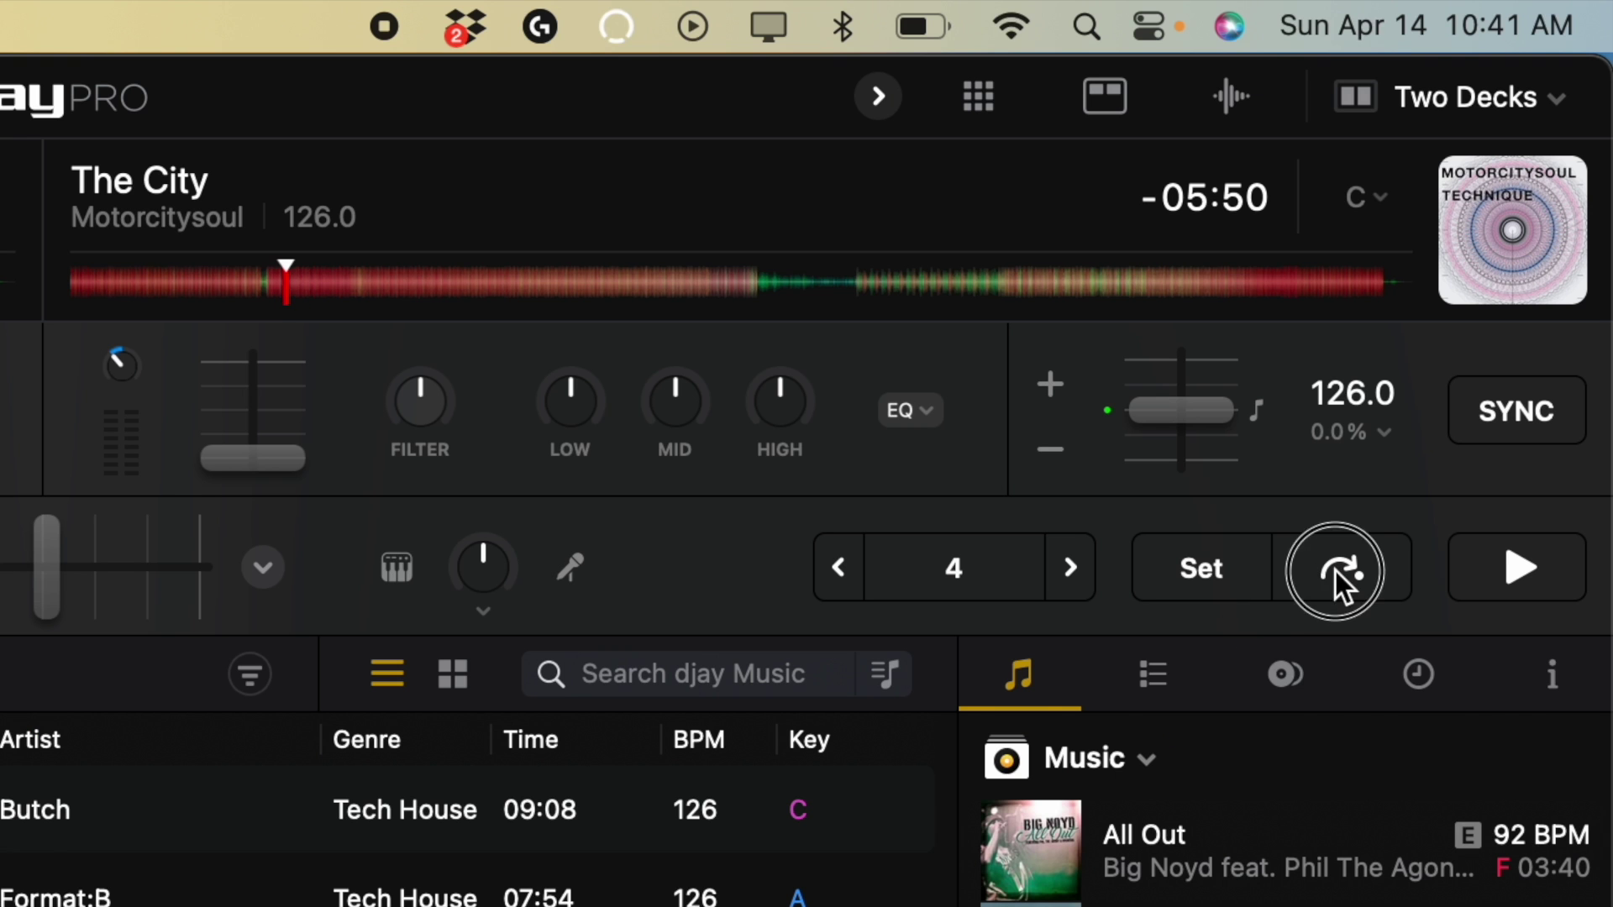
click(1334, 571)
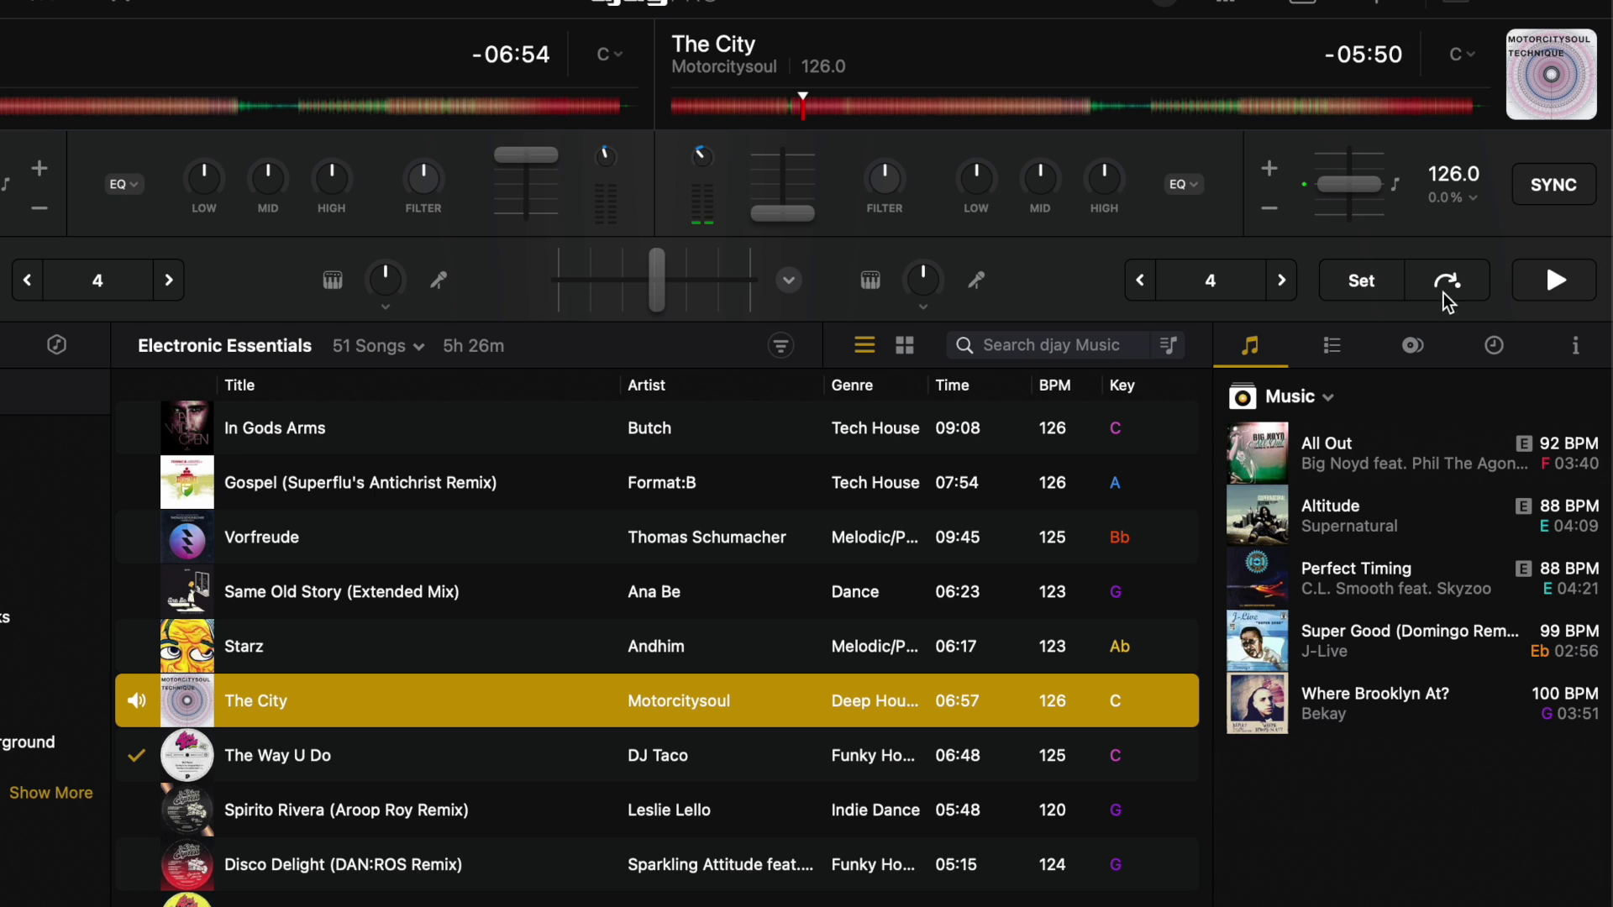
click(1449, 290)
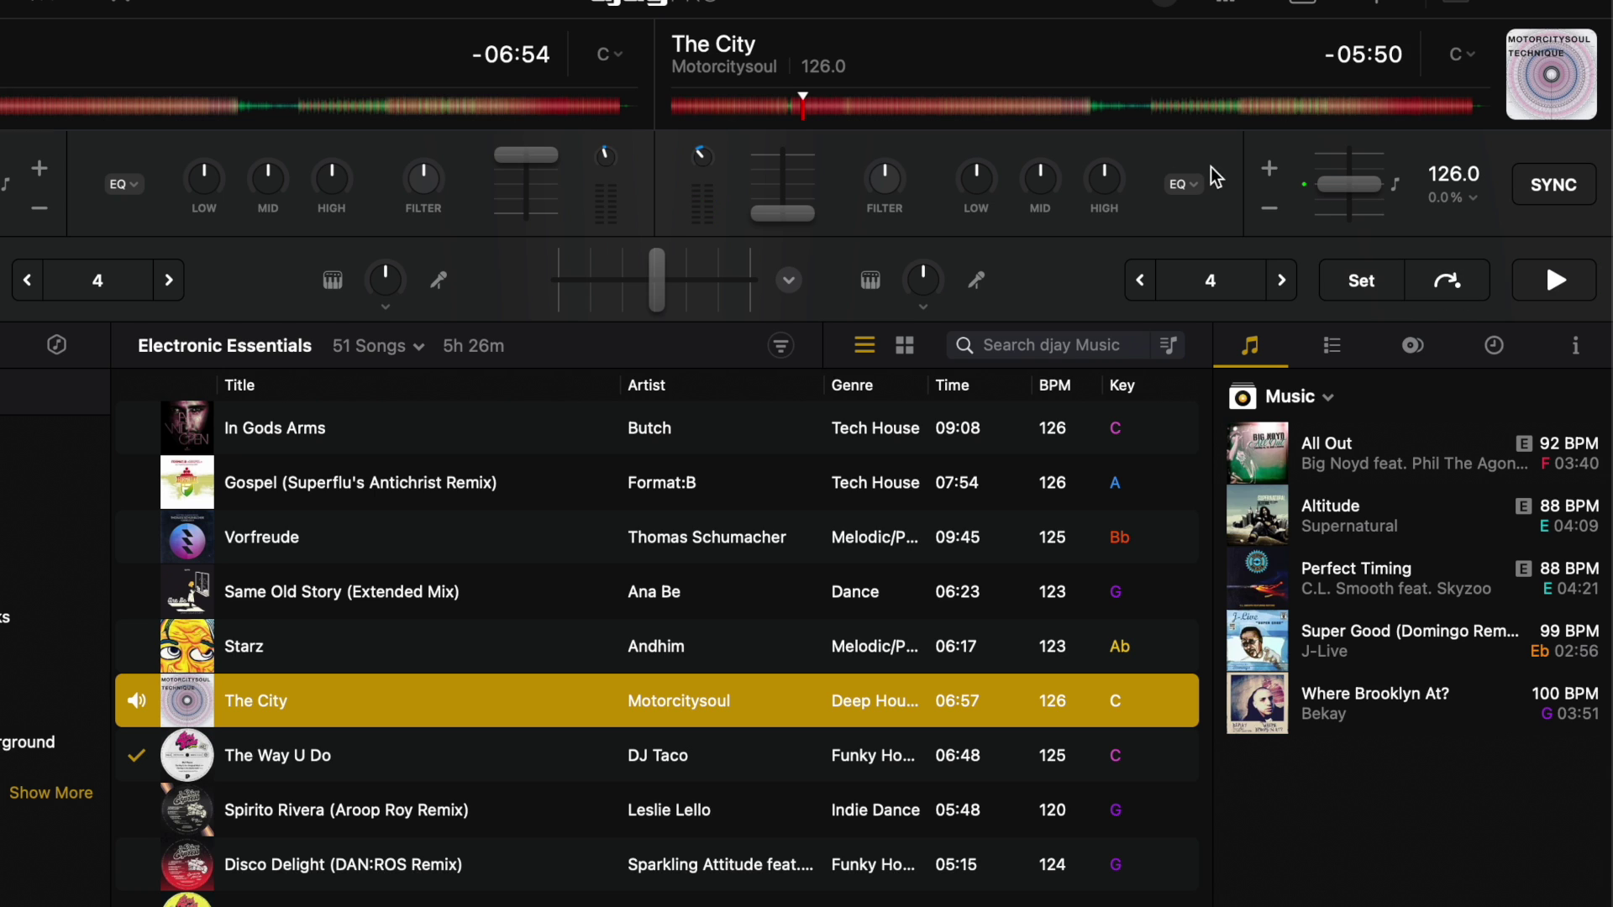
click(1236, 120)
click(1445, 292)
Step: Jump near the track's end, play again from the cue, then start and stop playback
click(1438, 107)
click(1460, 288)
click(1551, 296)
click(1551, 295)
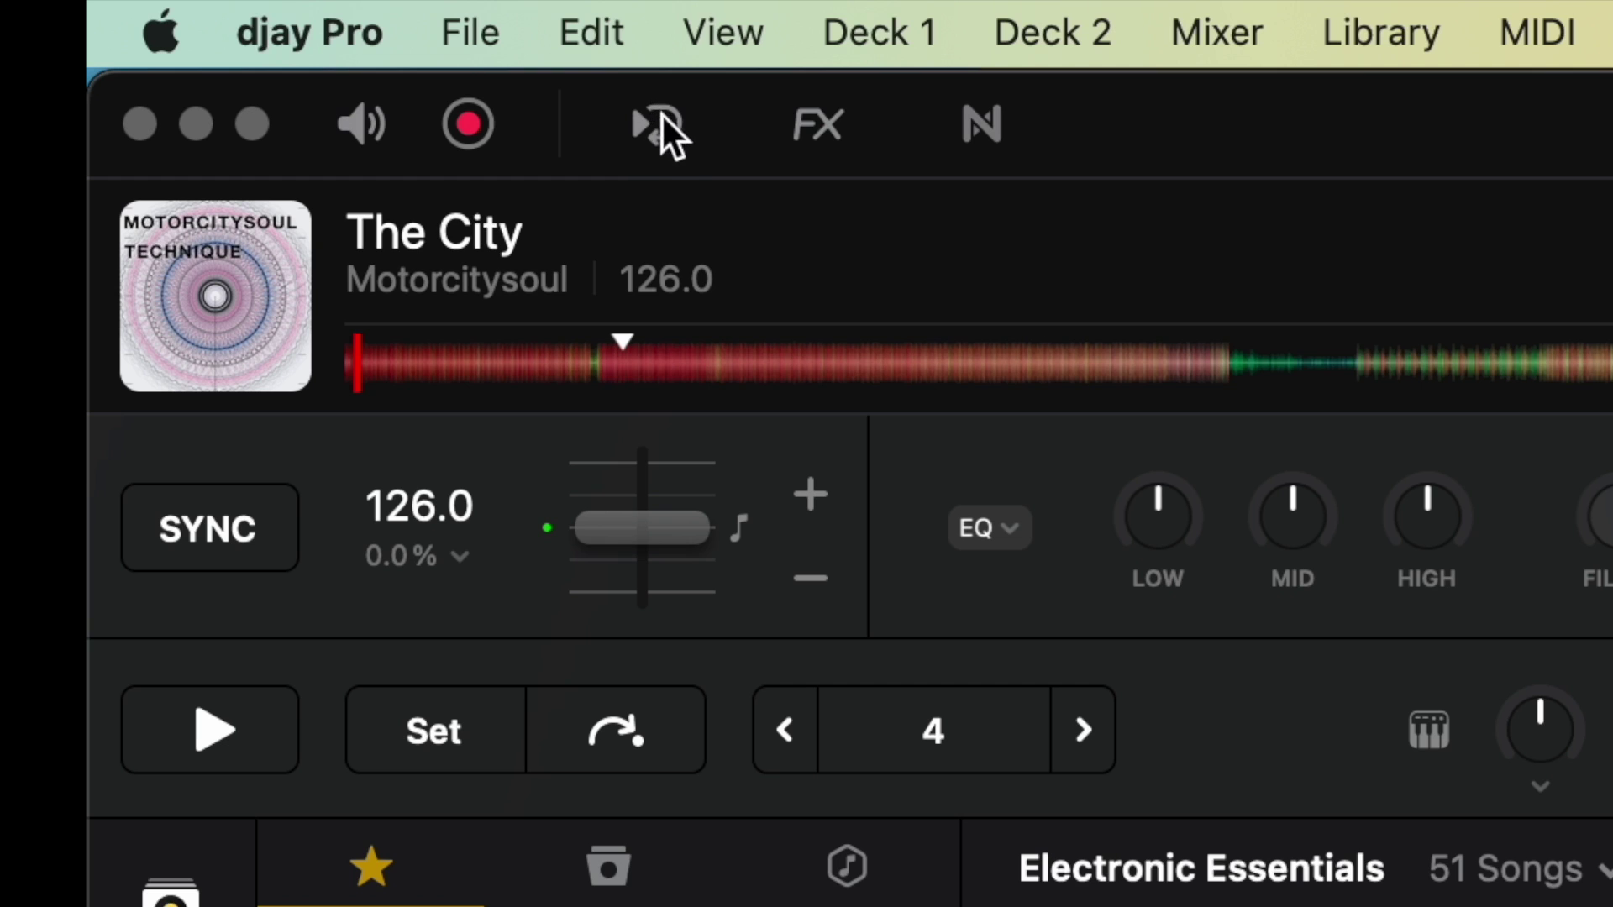
click(360, 128)
drag(726, 435, 771, 442)
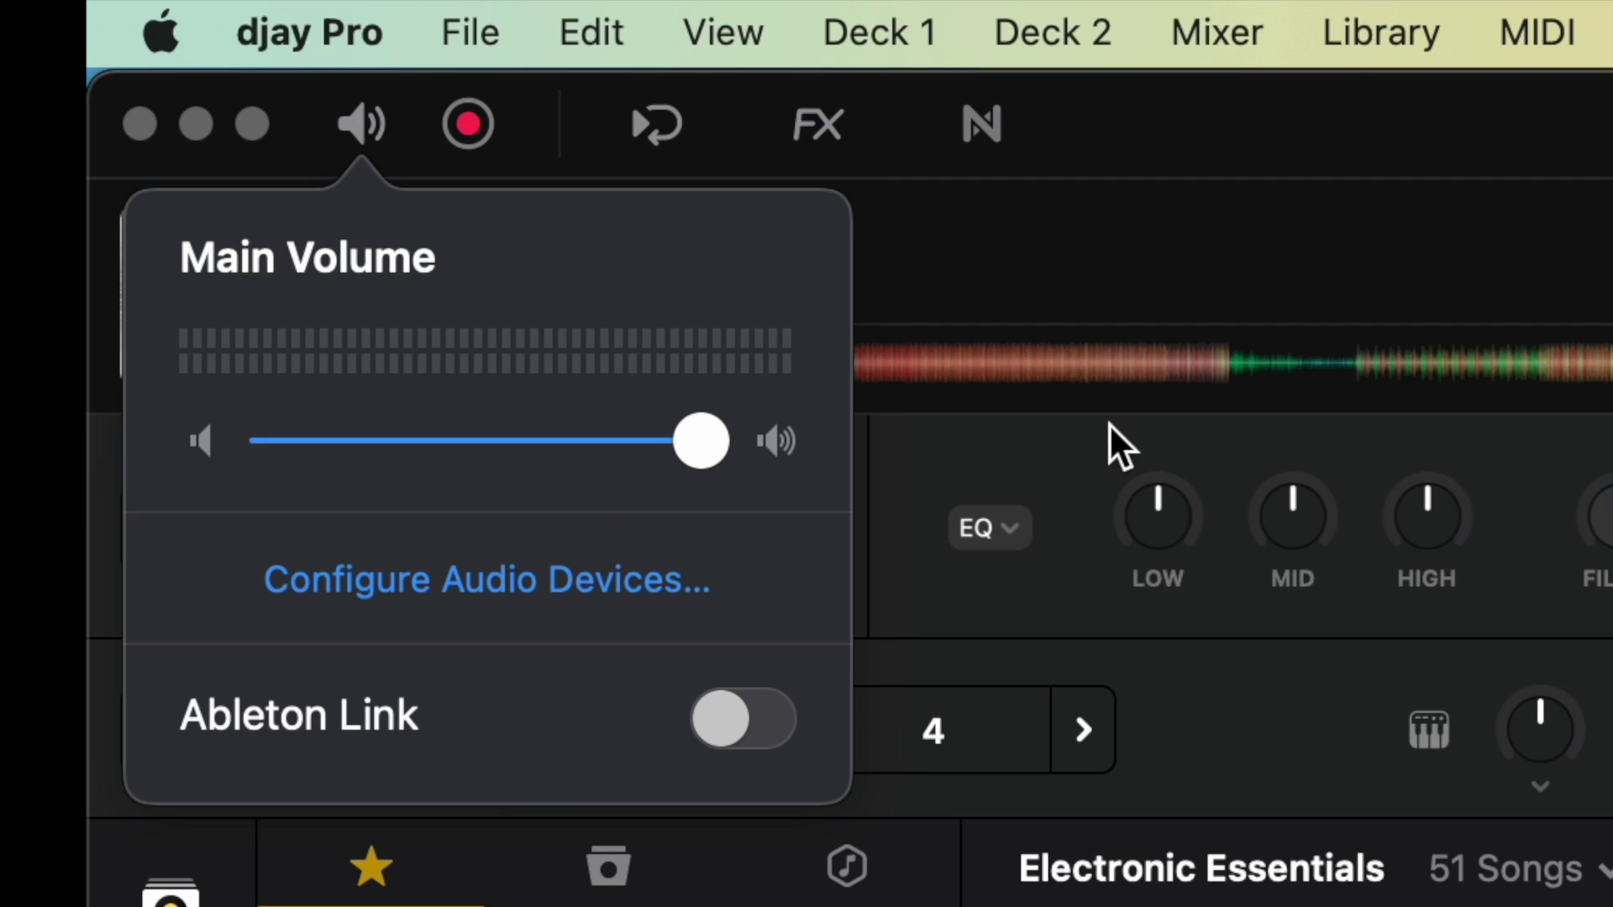
click(1098, 494)
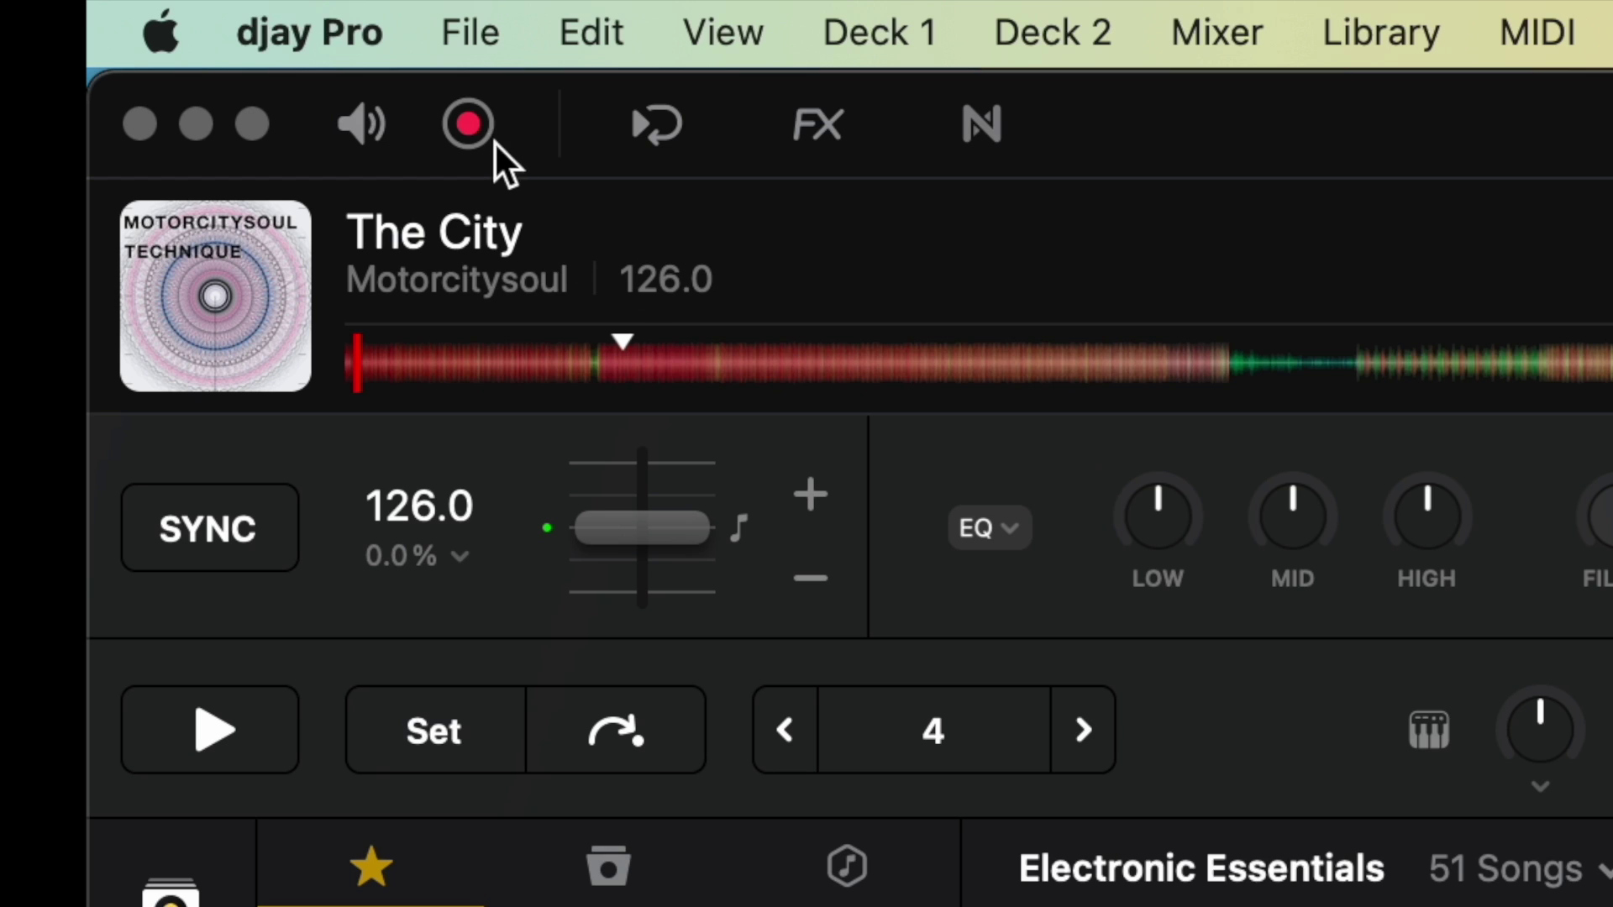
click(457, 126)
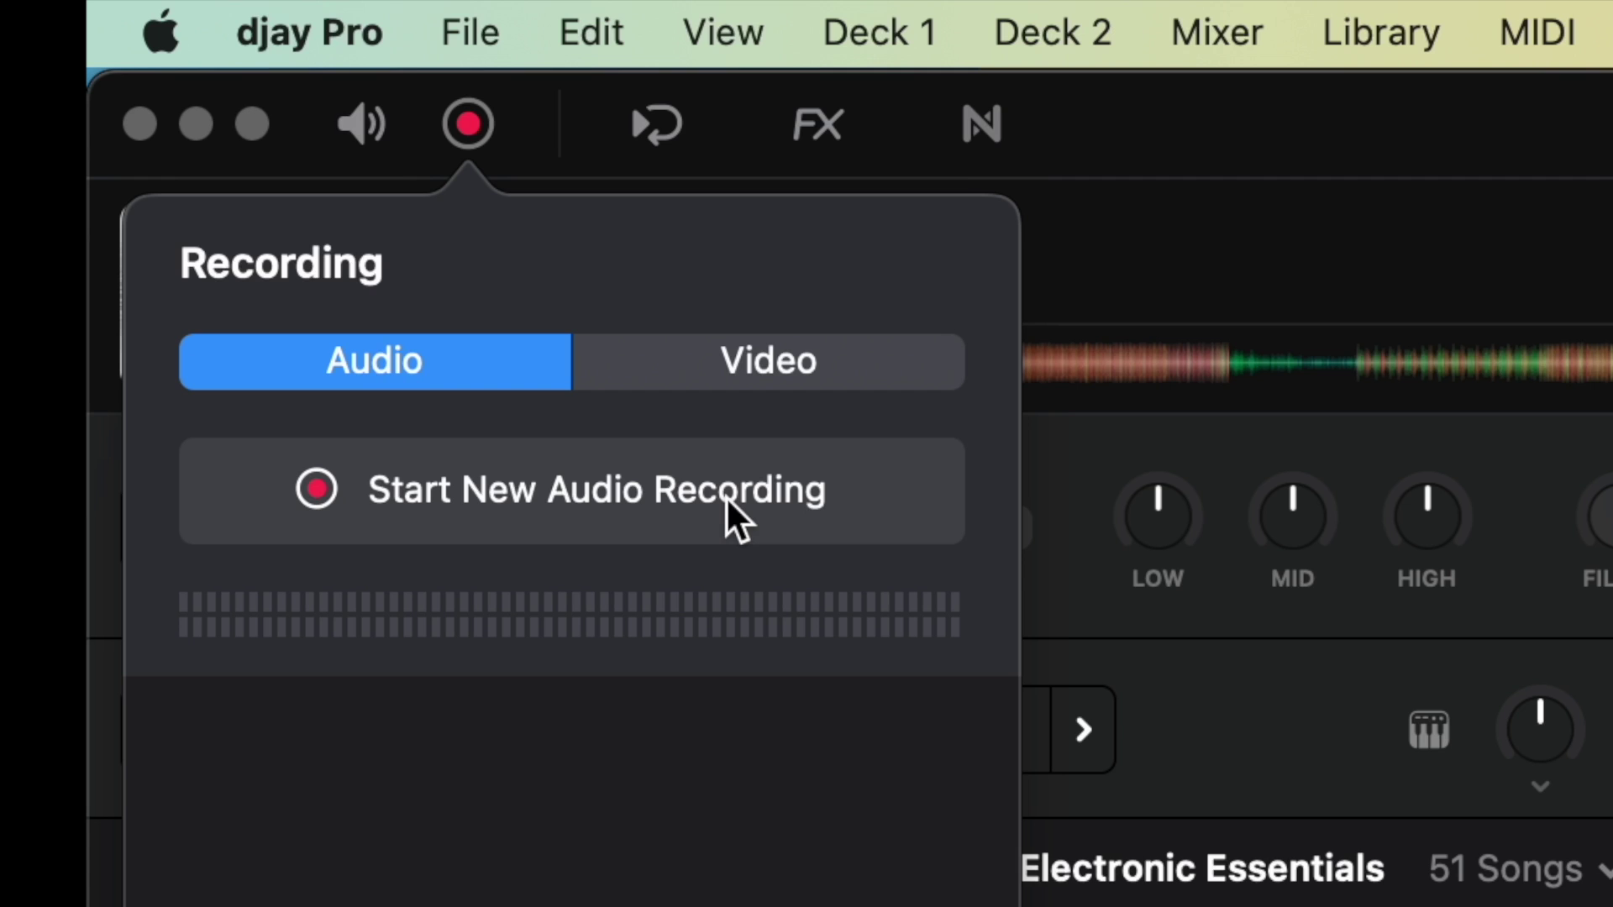
click(1325, 504)
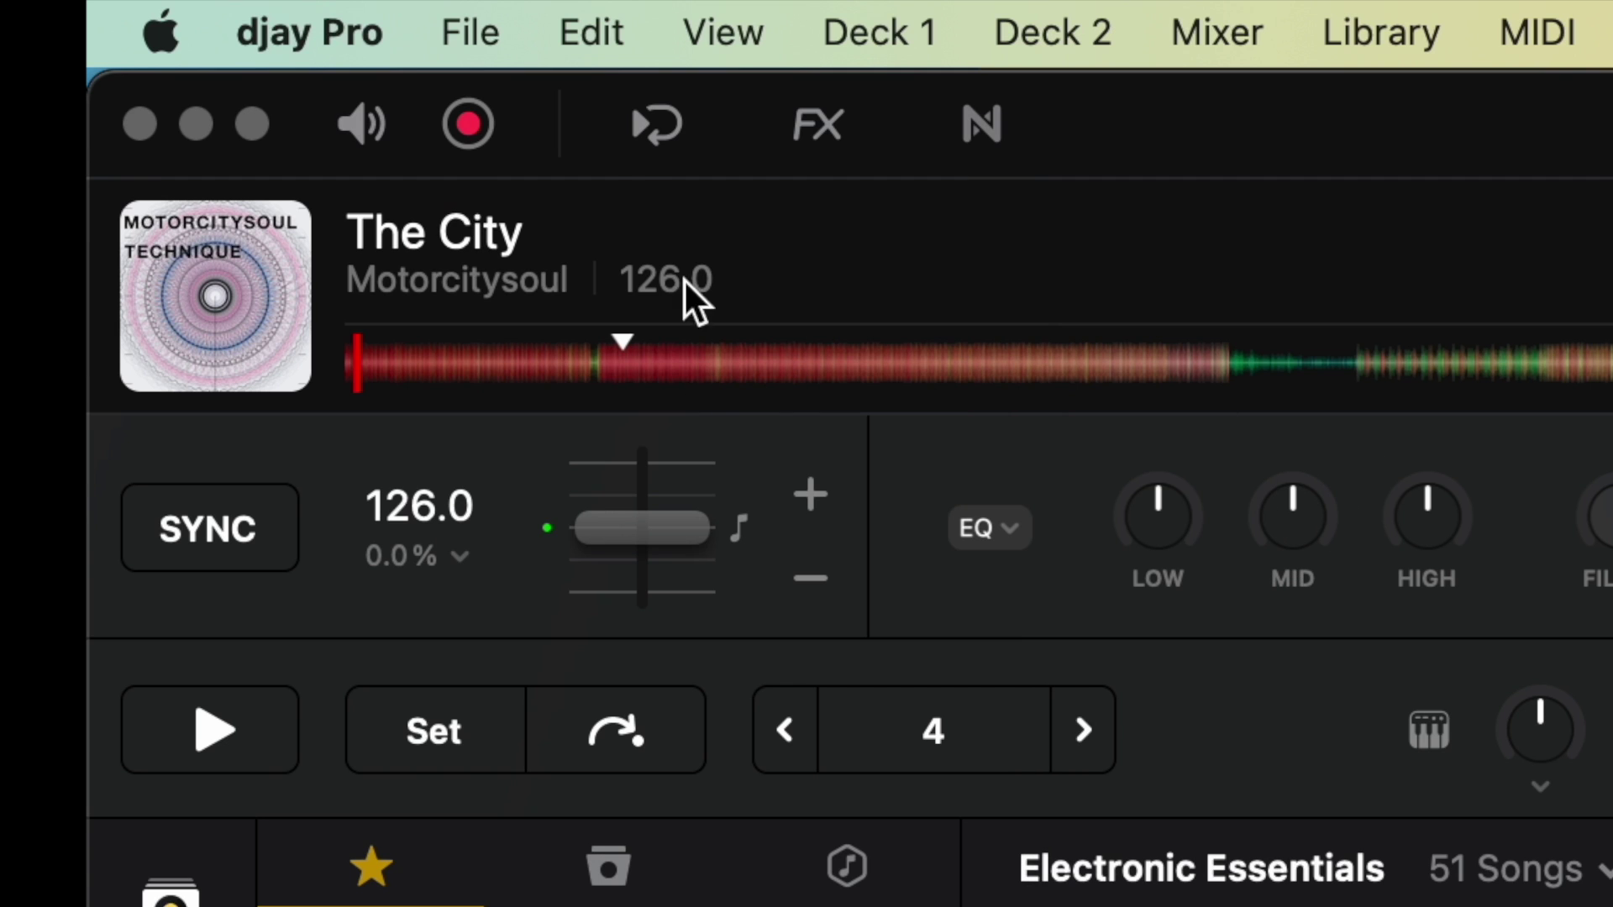
Step: Show the 1–32 beat loop bar, try a one-beat loop, and briefly toggle the FX panel
click(649, 141)
click(648, 141)
click(647, 139)
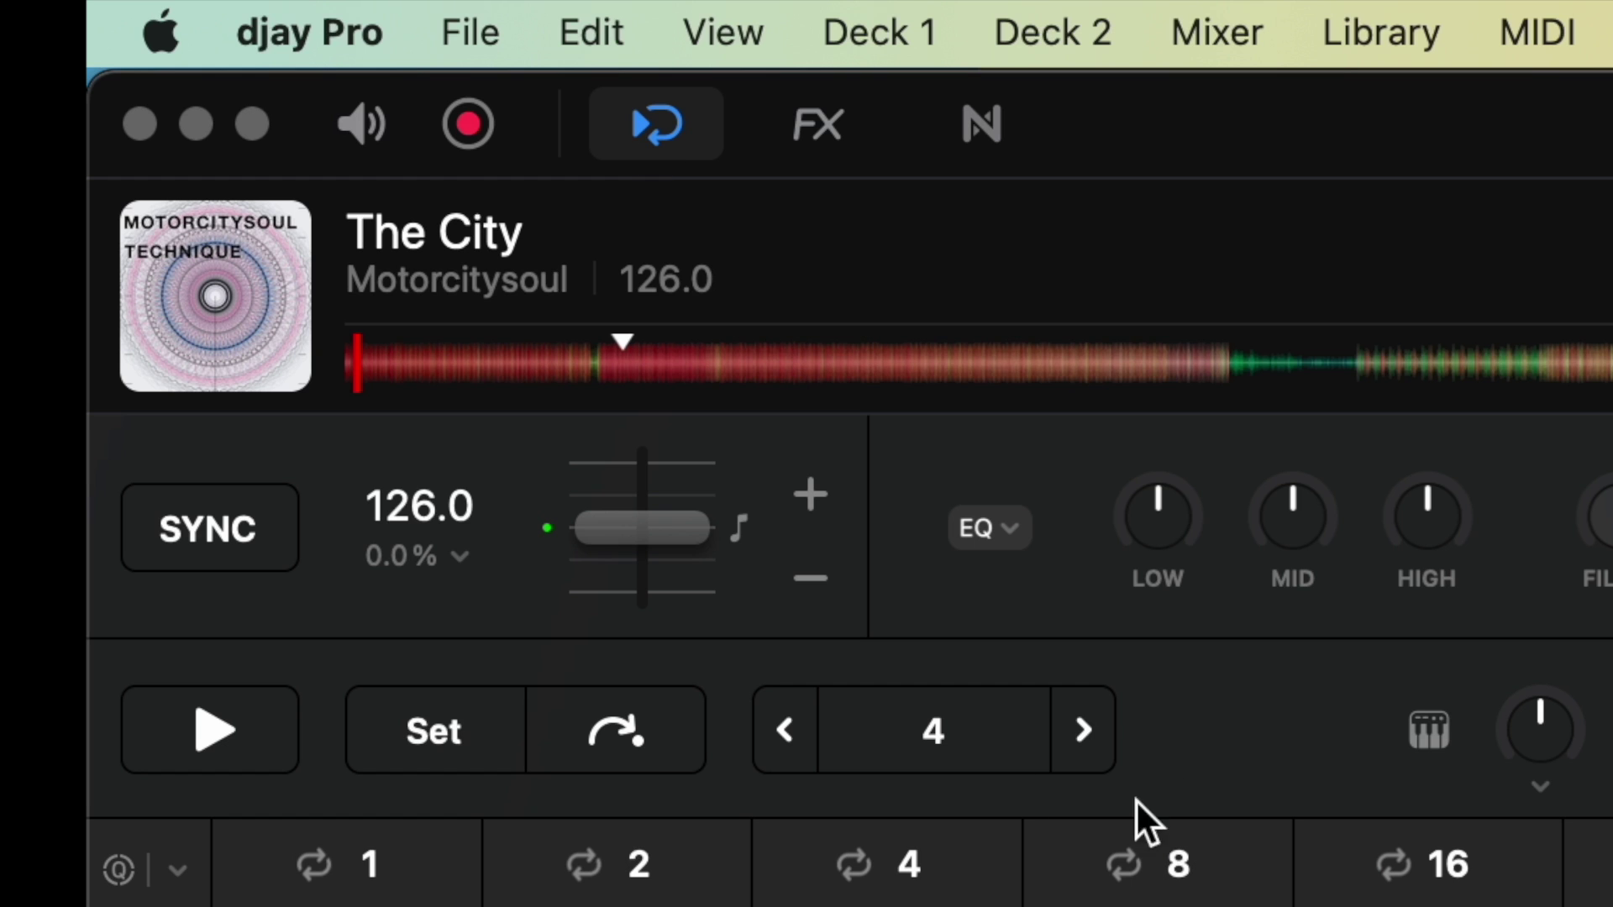
click(420, 882)
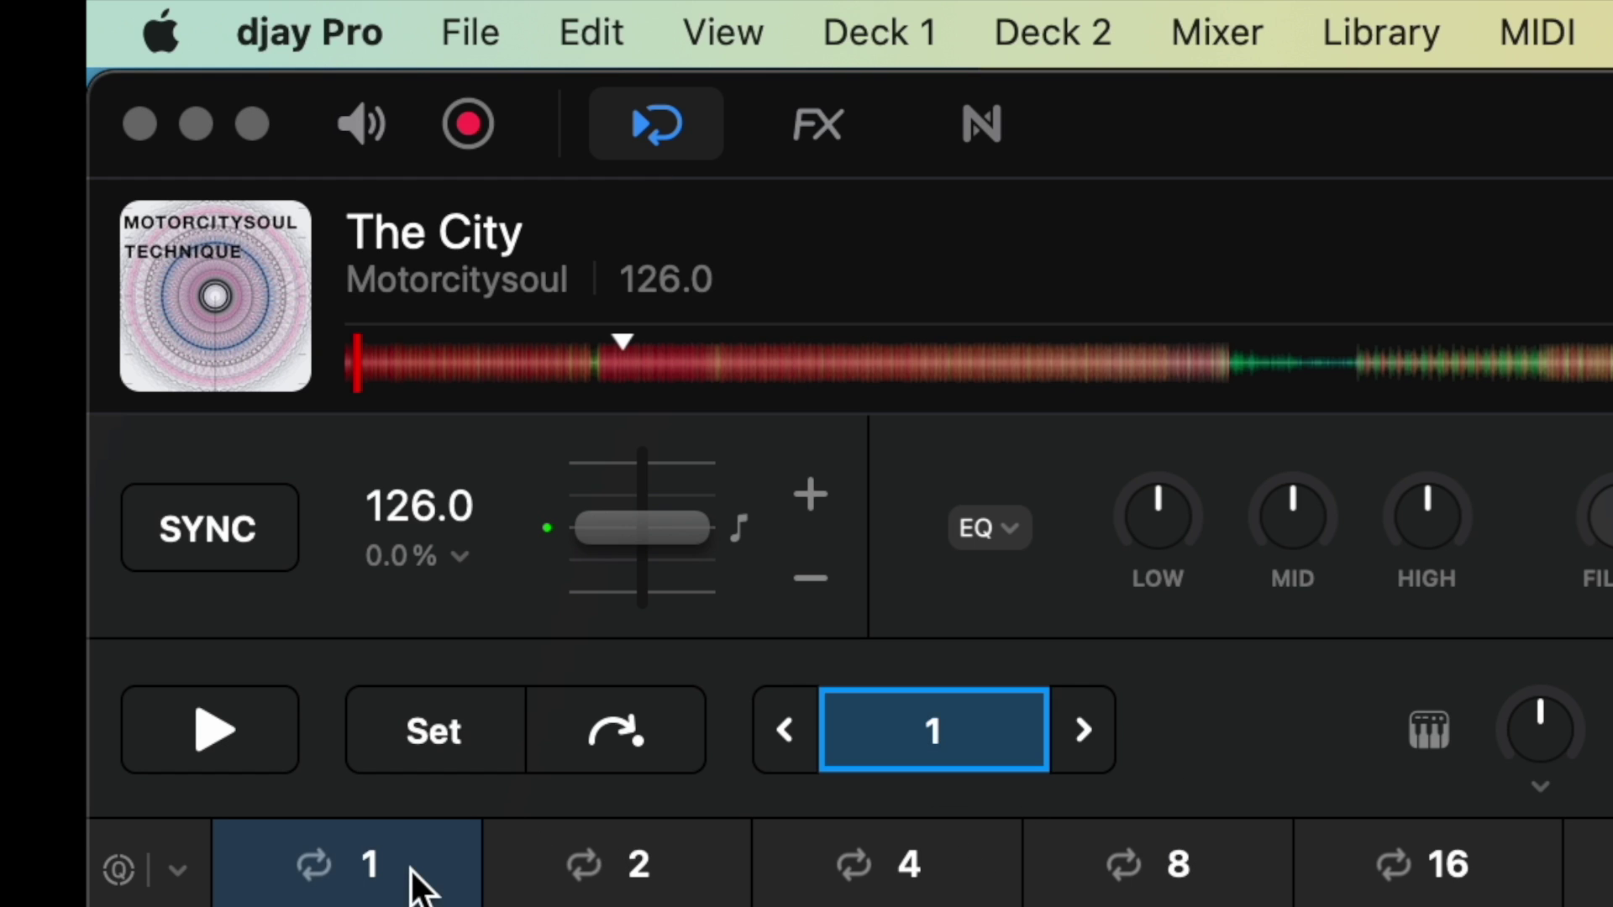
click(417, 883)
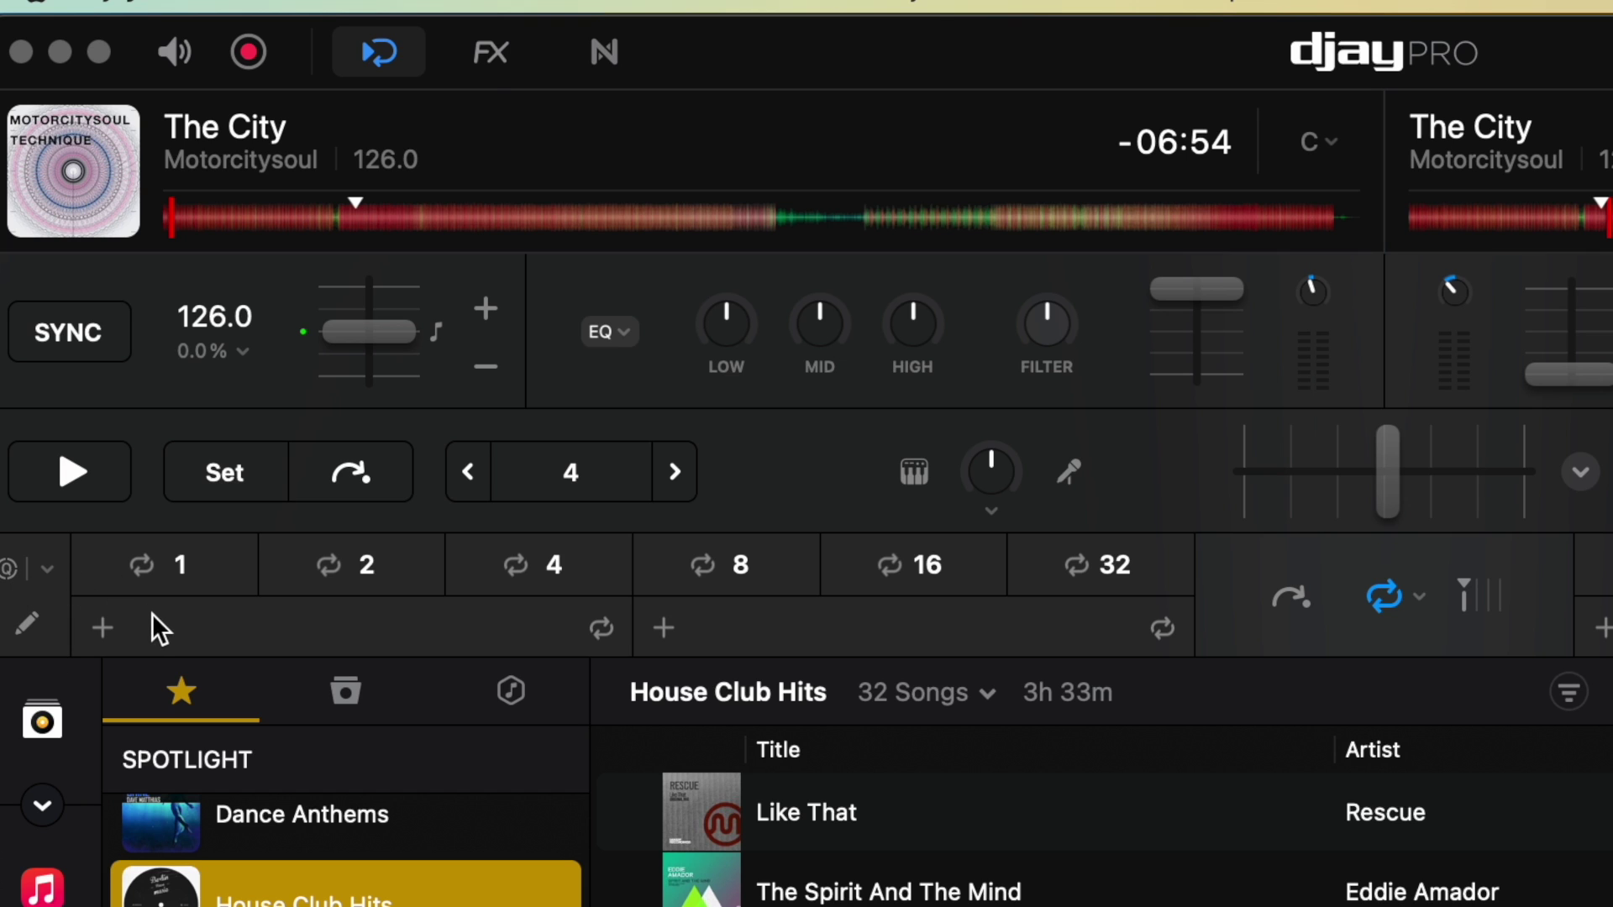
click(481, 57)
click(481, 57)
Step: Show the Echo, Flanger and Gate effects panel, turn Echo on, and switch to Instant mode
click(496, 60)
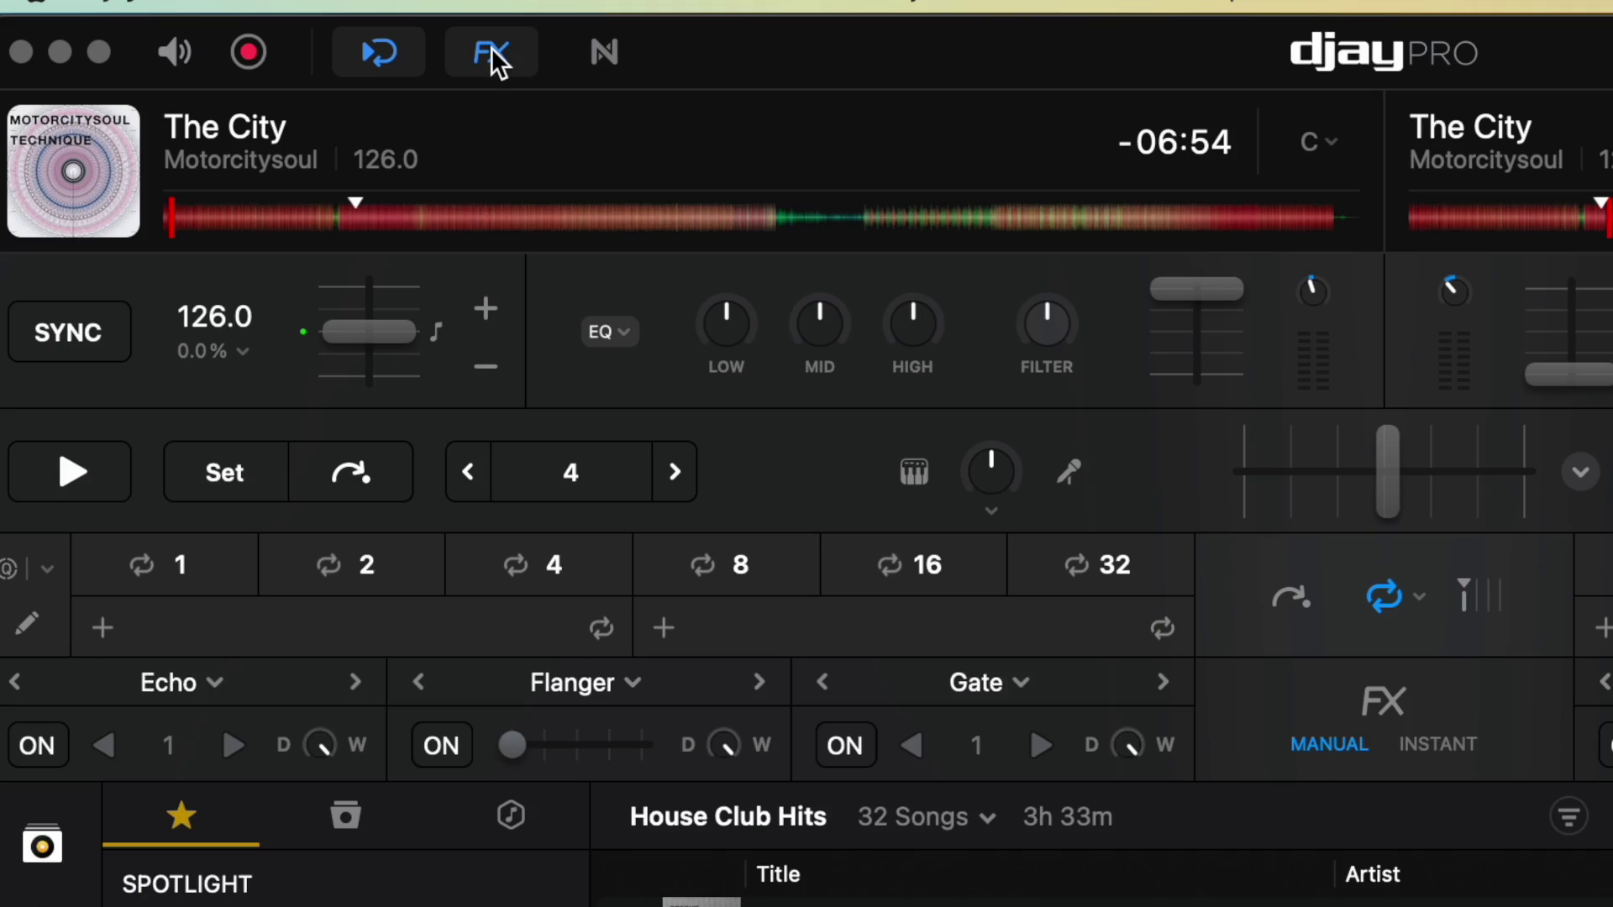
click(494, 59)
click(494, 59)
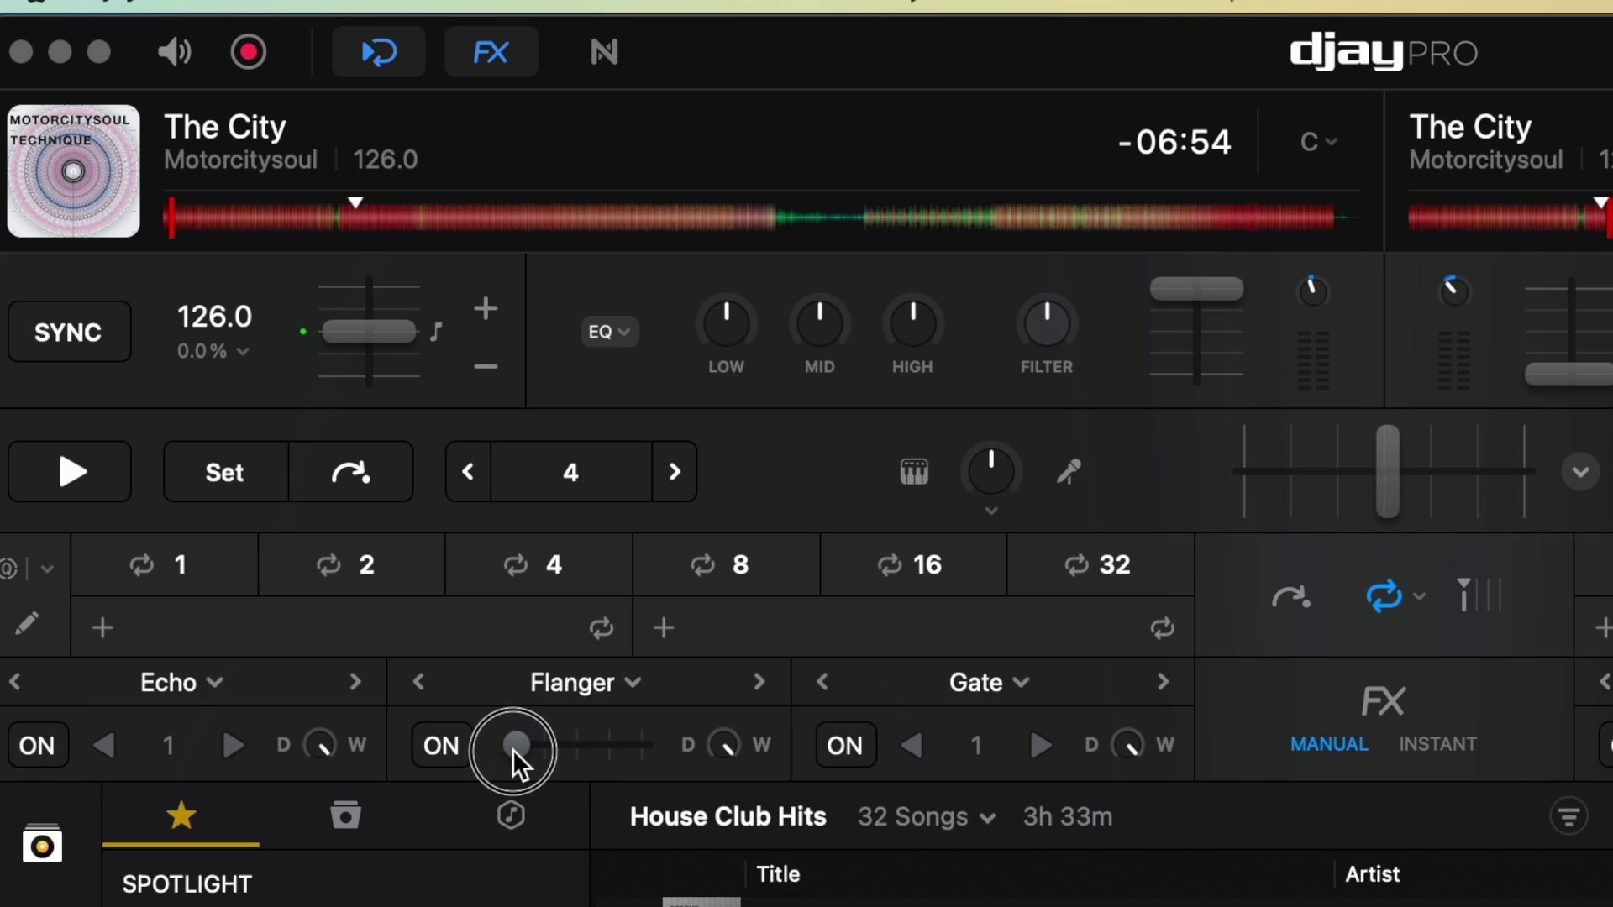
click(52, 741)
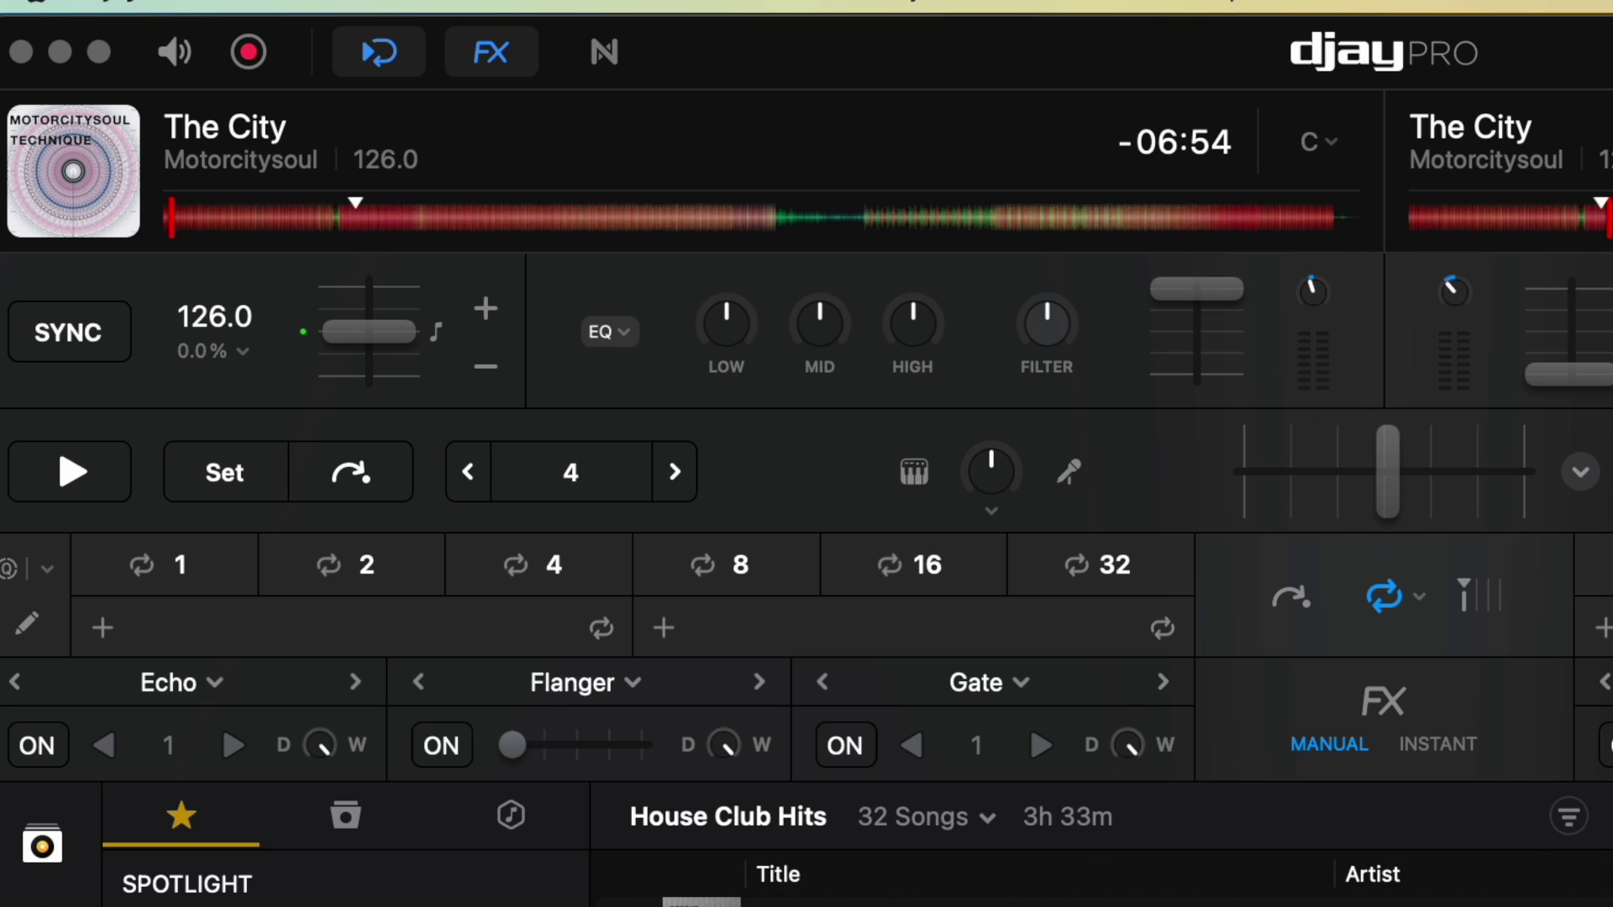
click(1457, 743)
Step: Trigger the Gate instant effect, then release it by turning Hold off
click(985, 697)
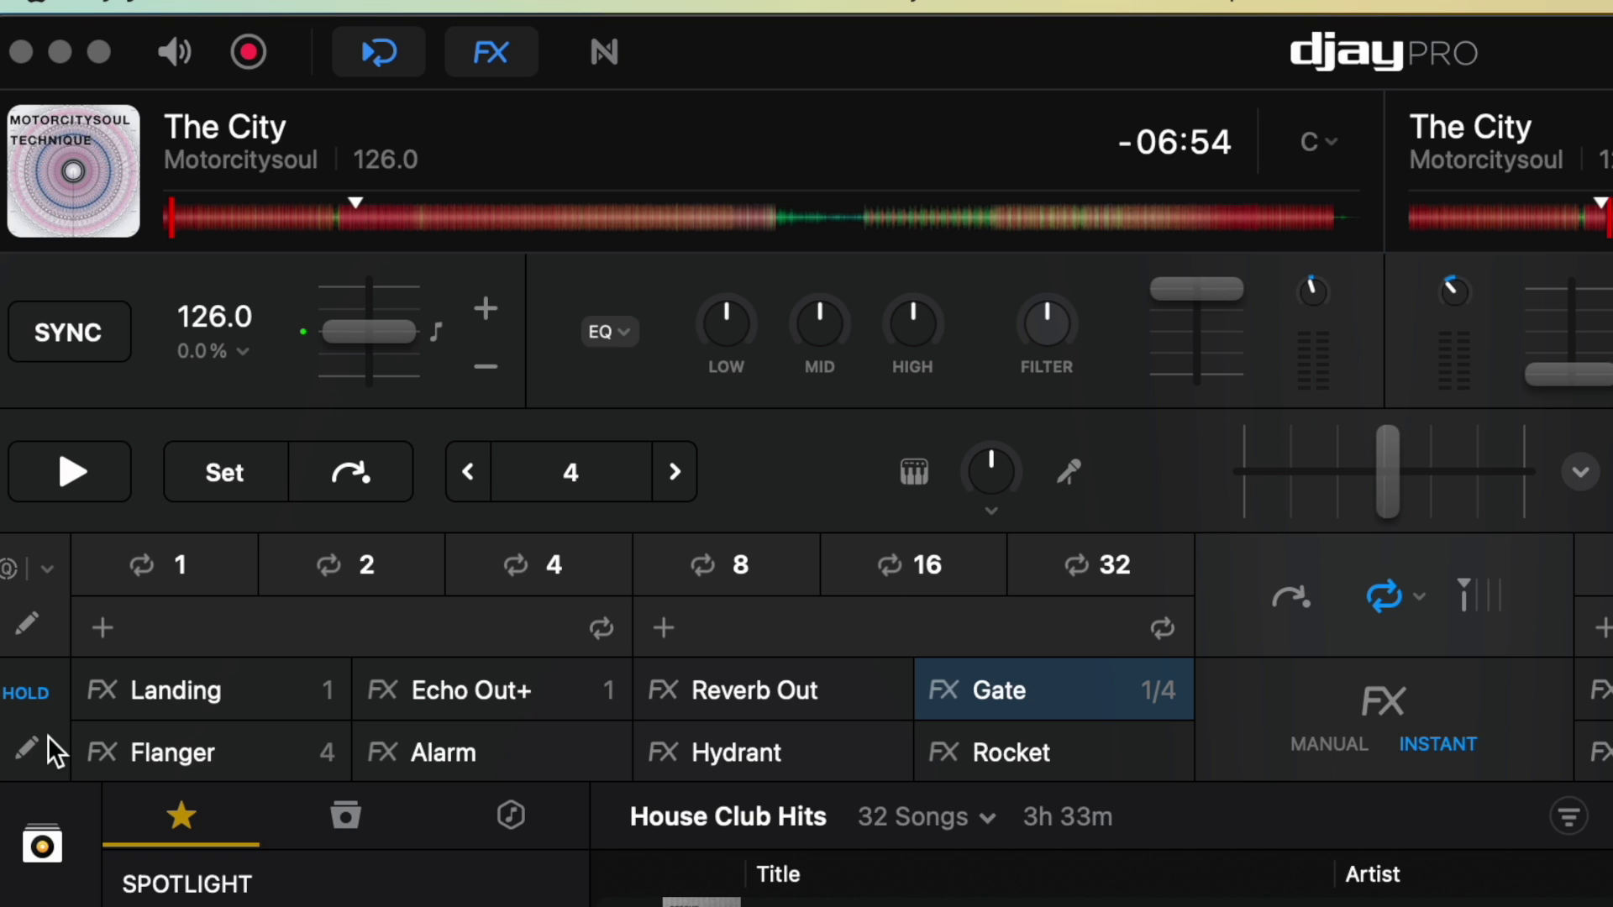
click(25, 697)
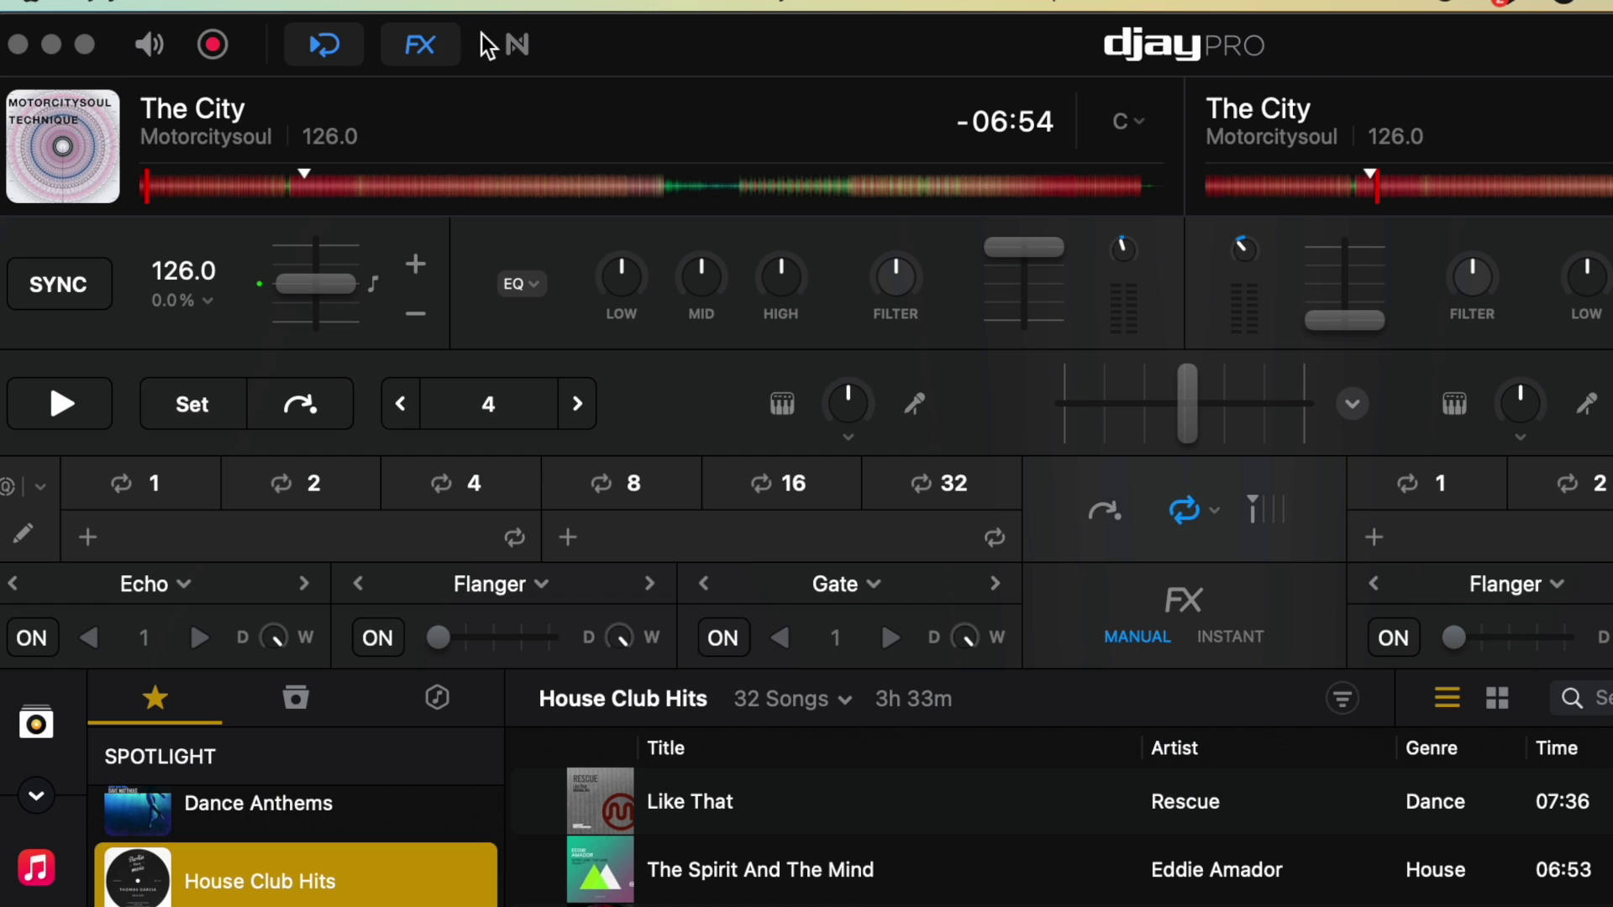
Step: Show the NeuralMix drums, harmonic and vocals stem controls, then expand the hidden view icons
click(604, 52)
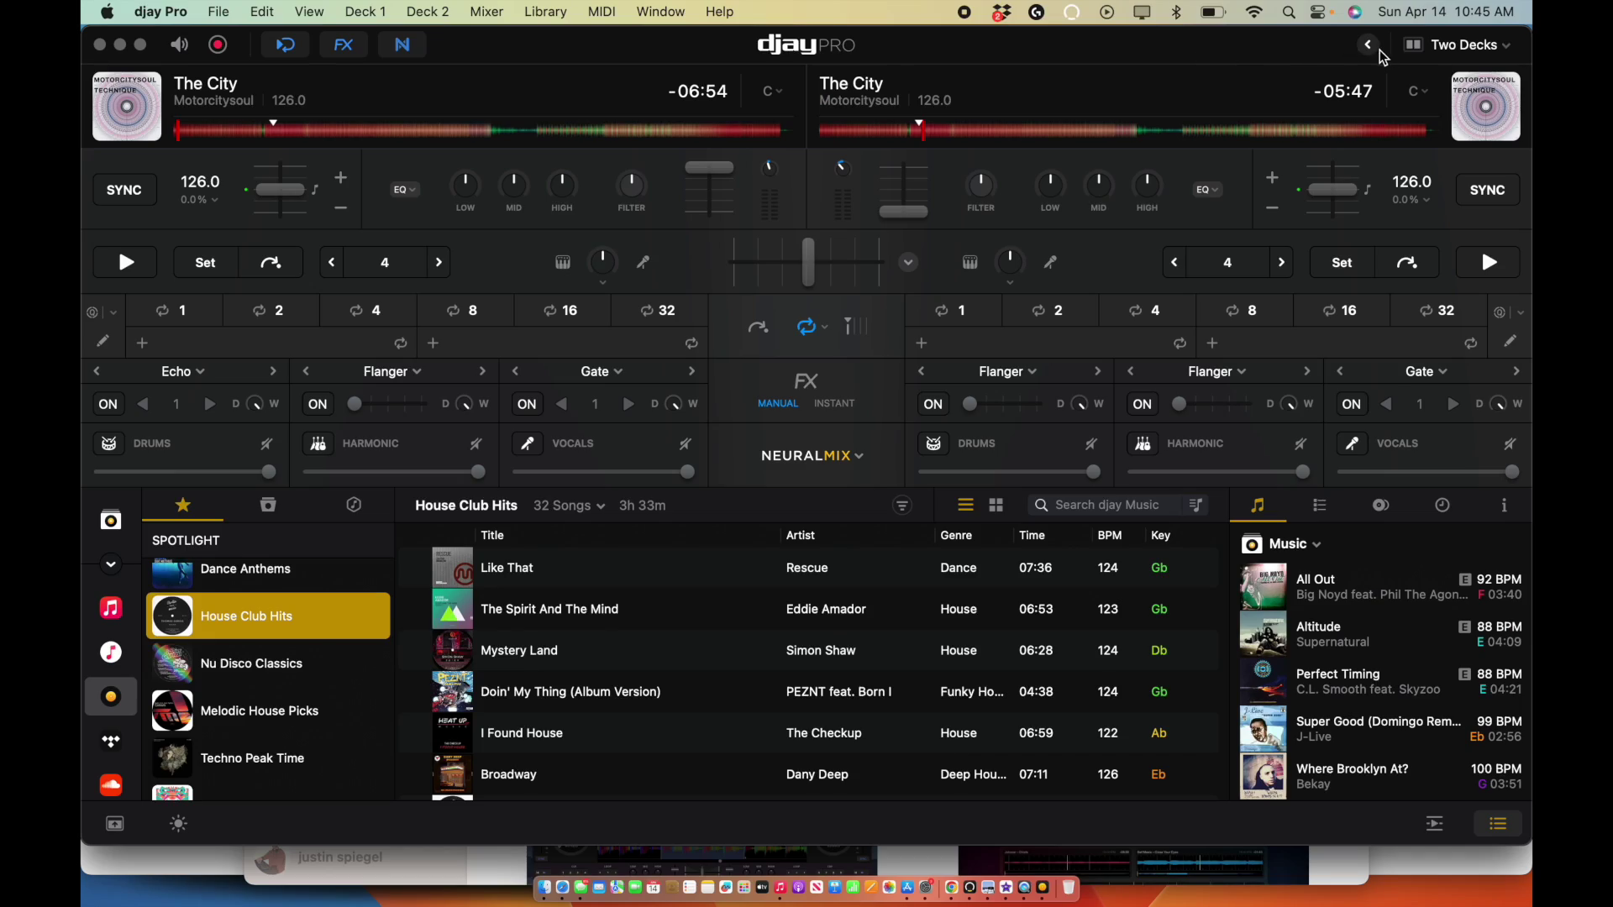
click(1369, 47)
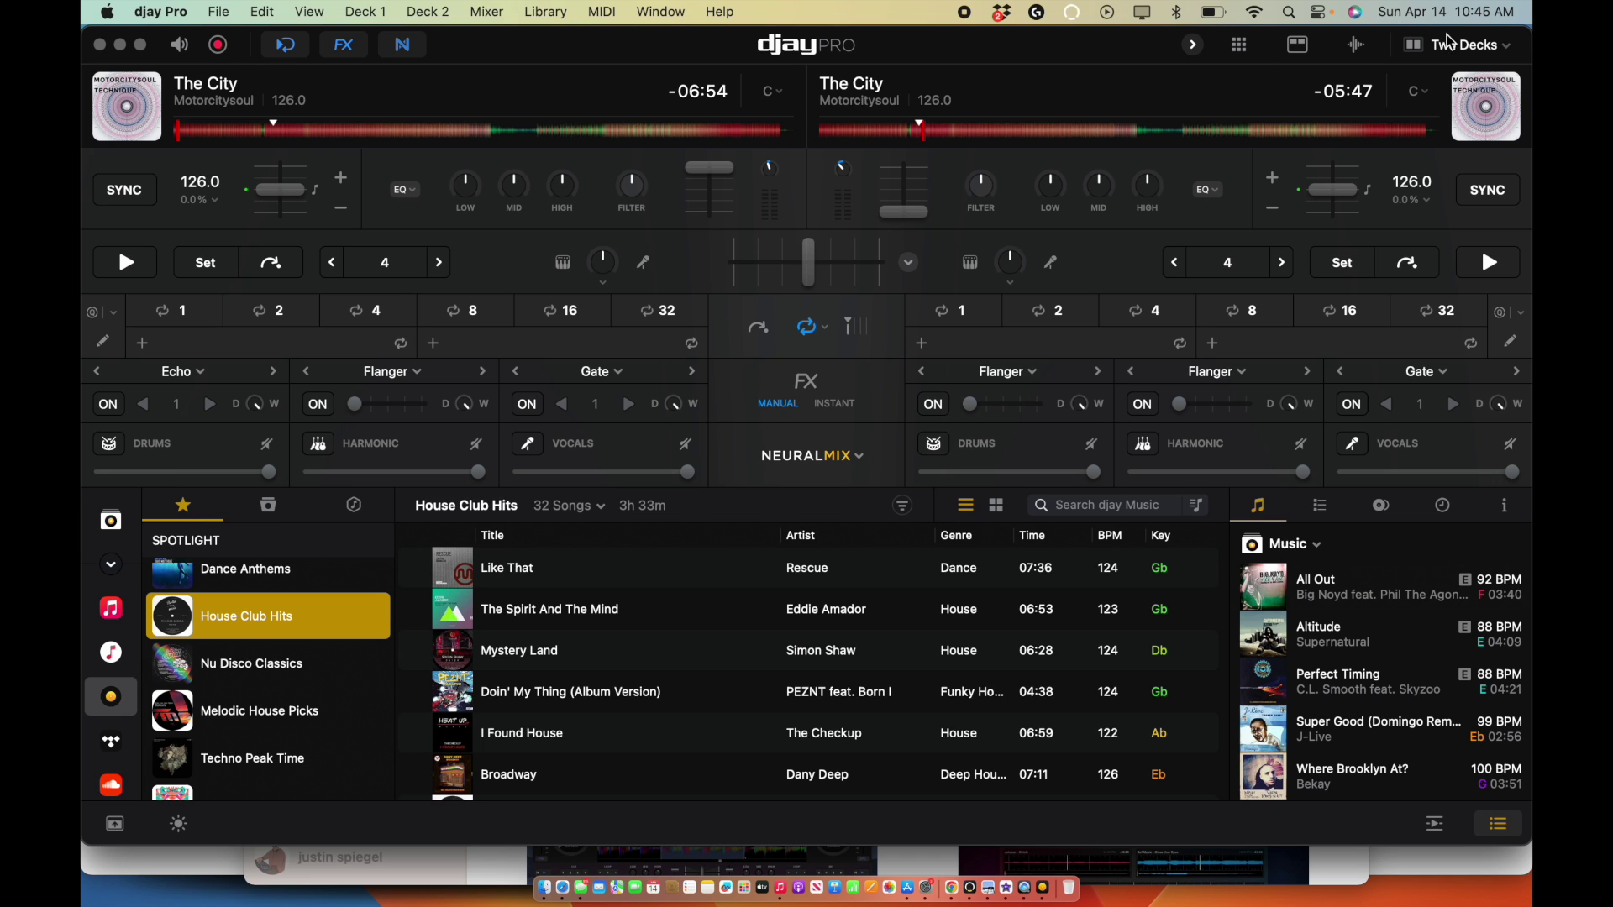
Step: Open the sampler pads, fire the DJ sample, and browse the Essentials pack list toward Get more Packs
click(1242, 48)
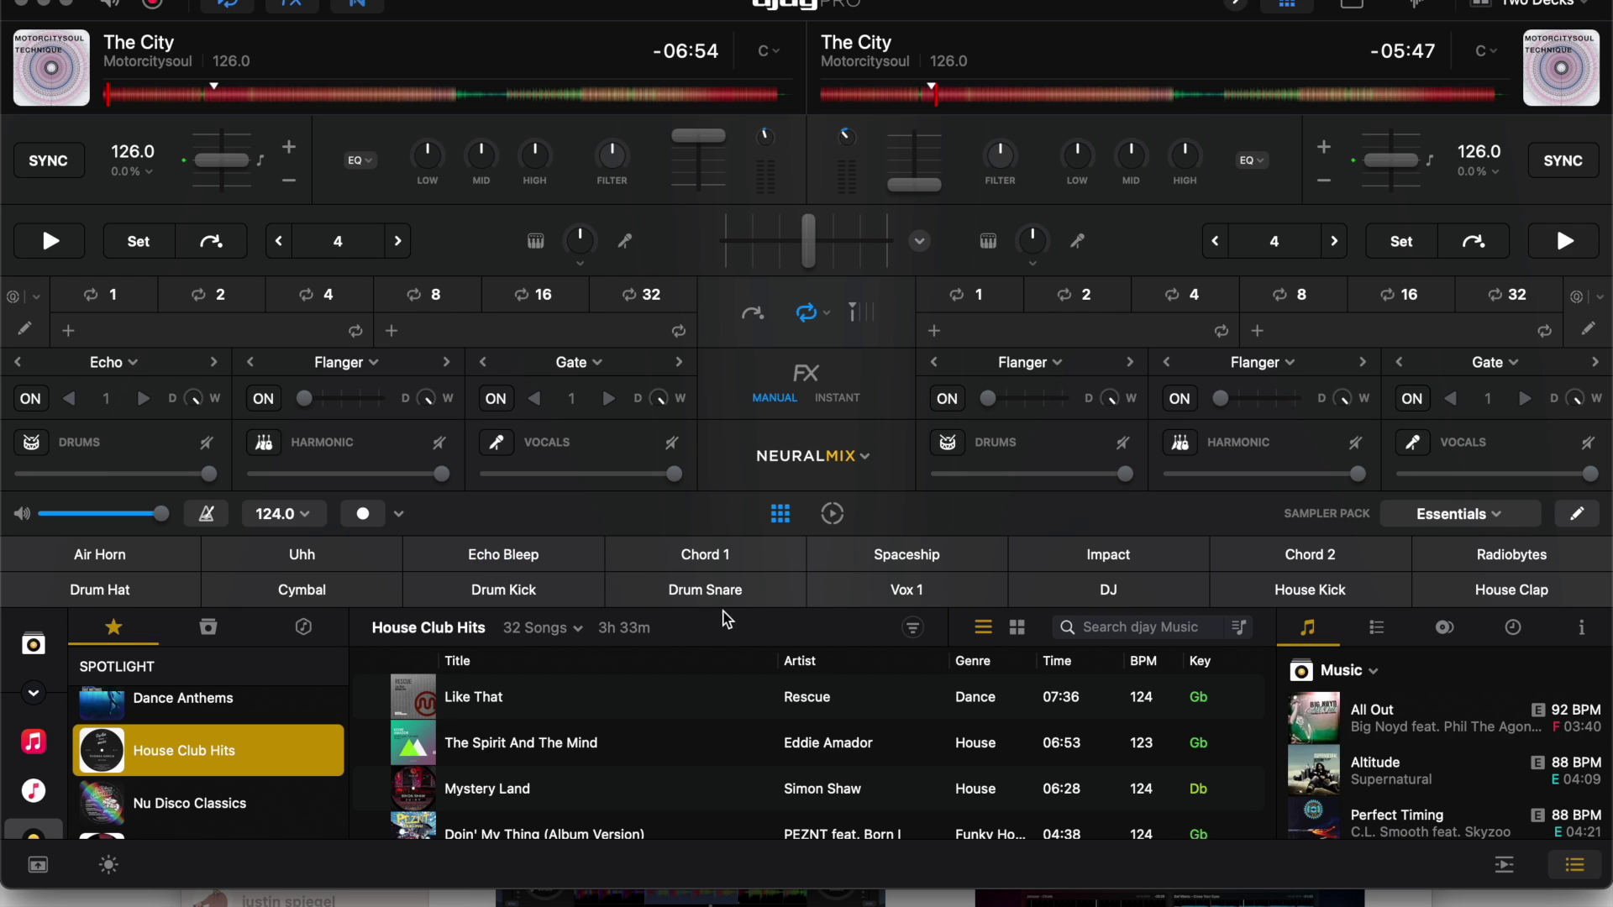
click(1134, 588)
click(1497, 515)
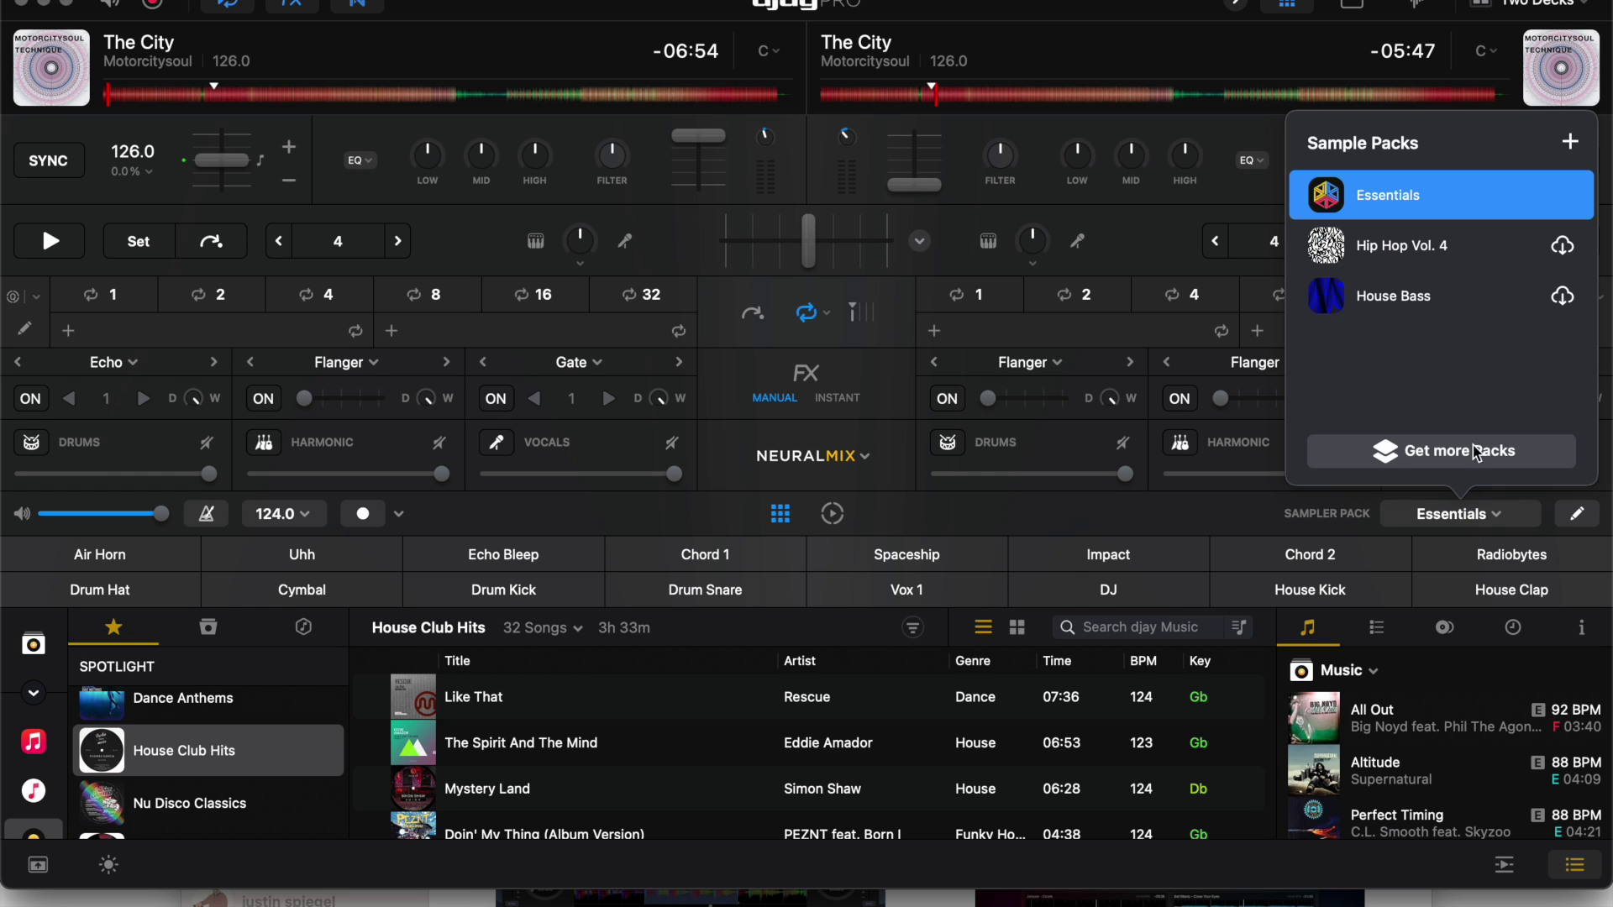
click(1432, 461)
scroll(1001, 411, down, 15)
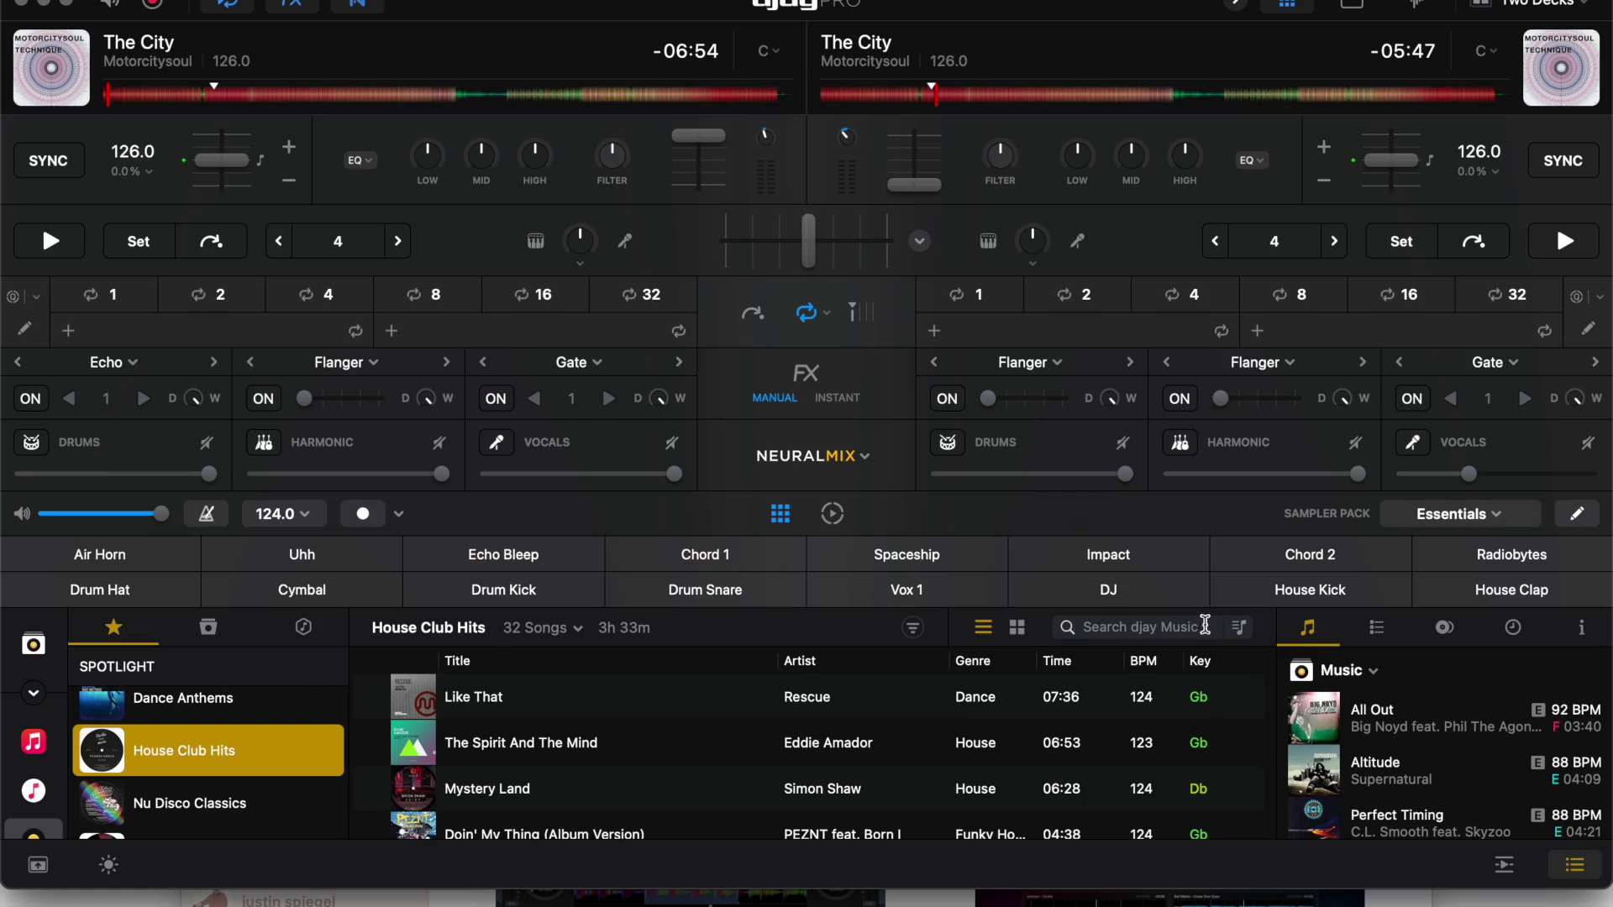
click(832, 516)
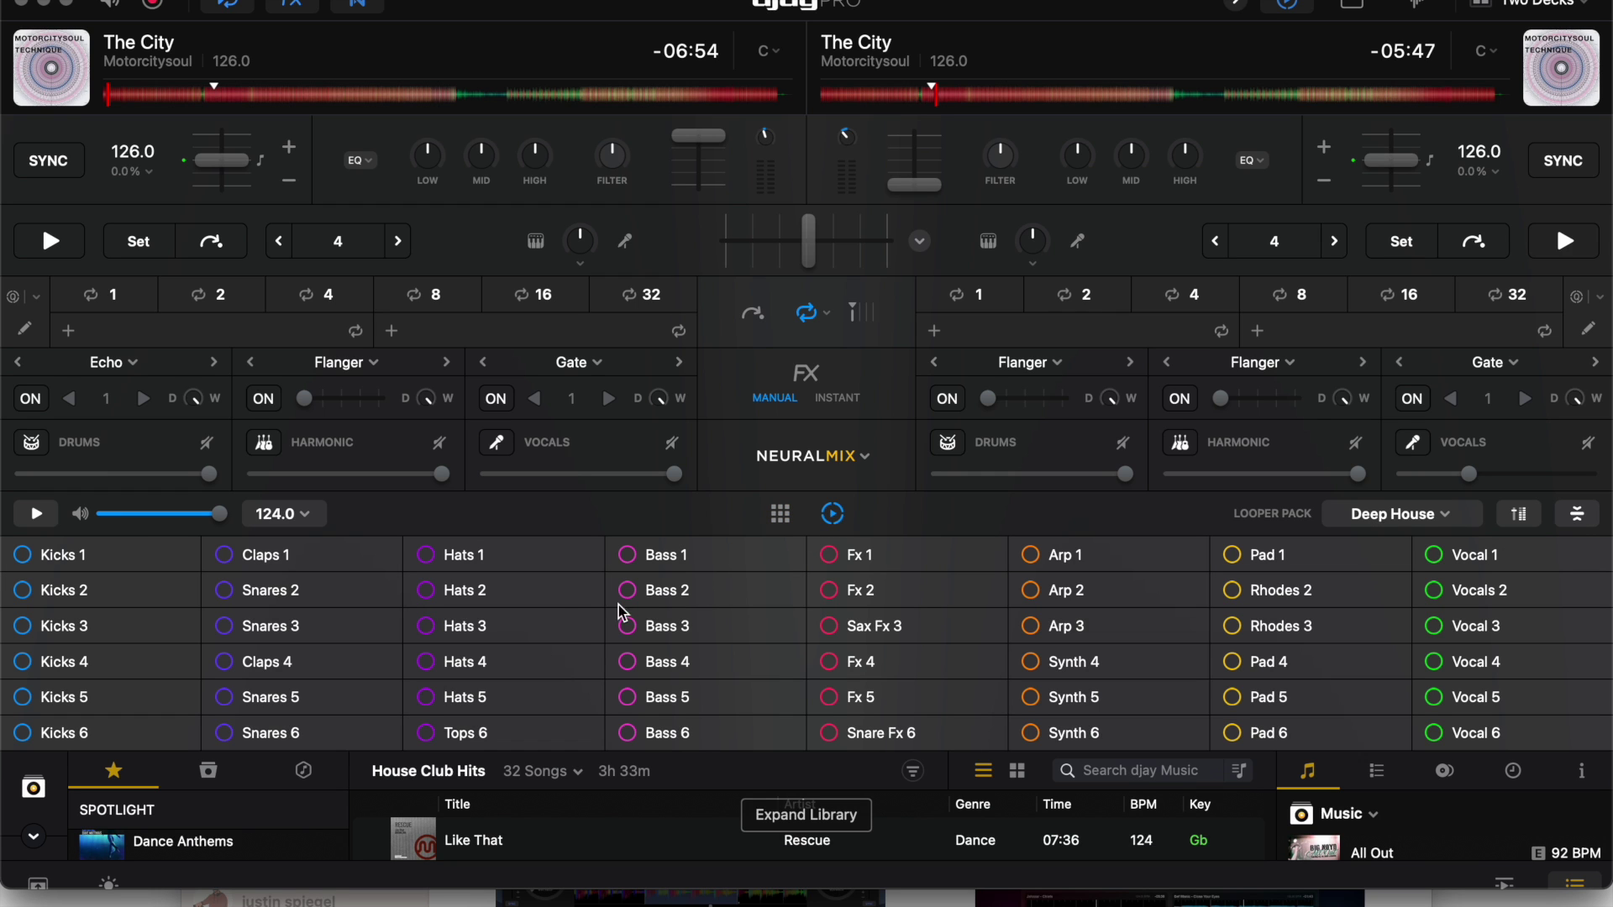
click(128, 622)
click(442, 632)
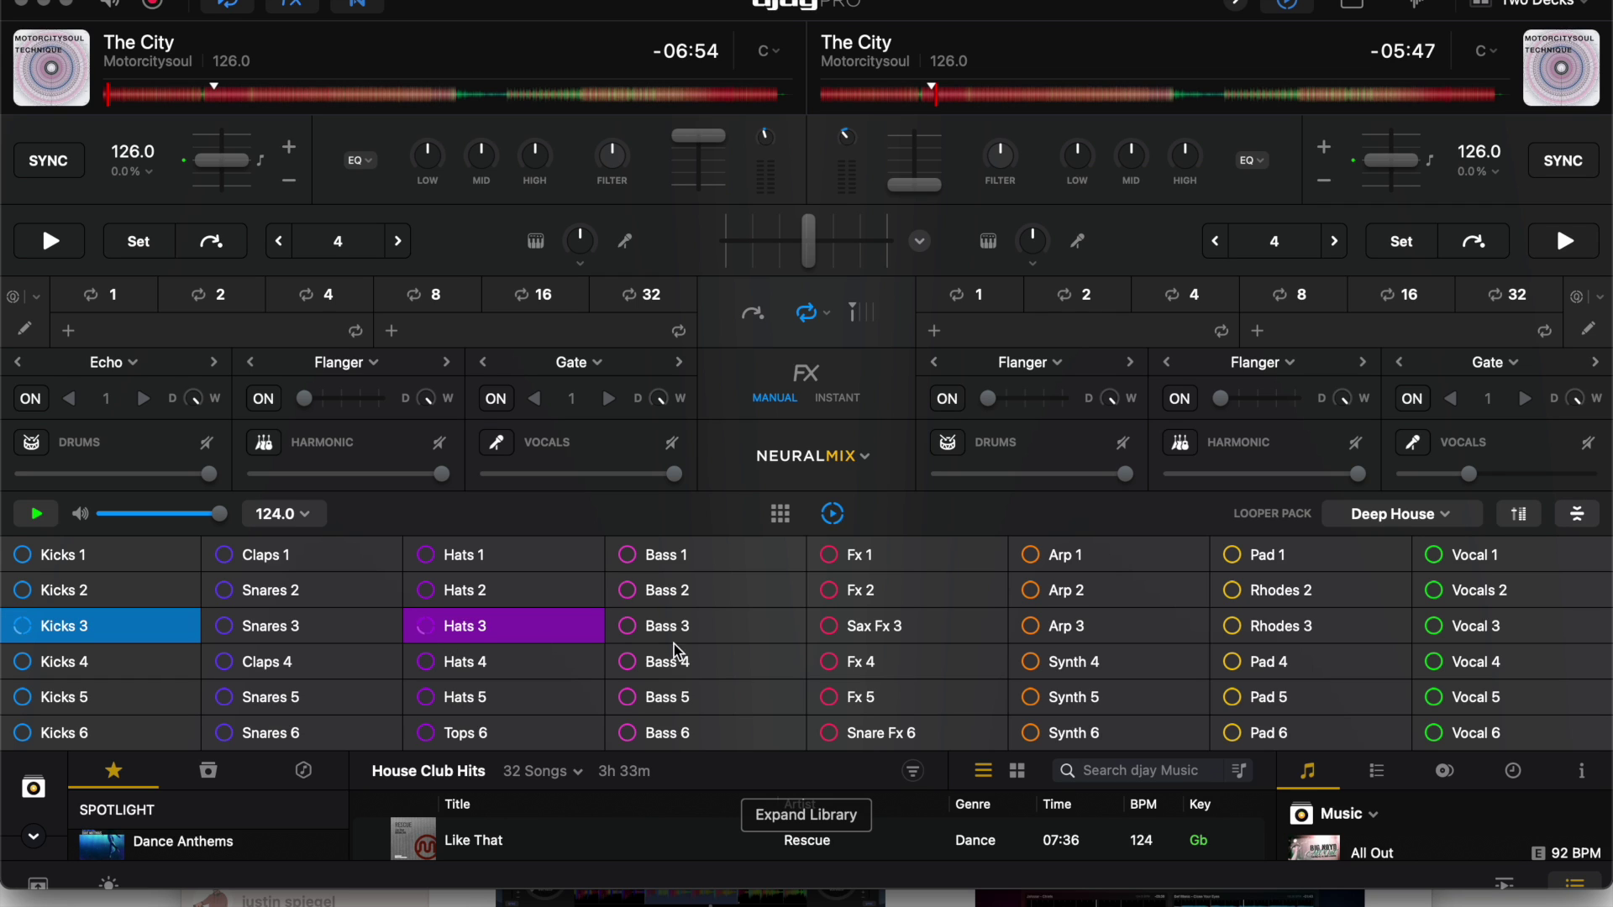
click(914, 669)
click(46, 514)
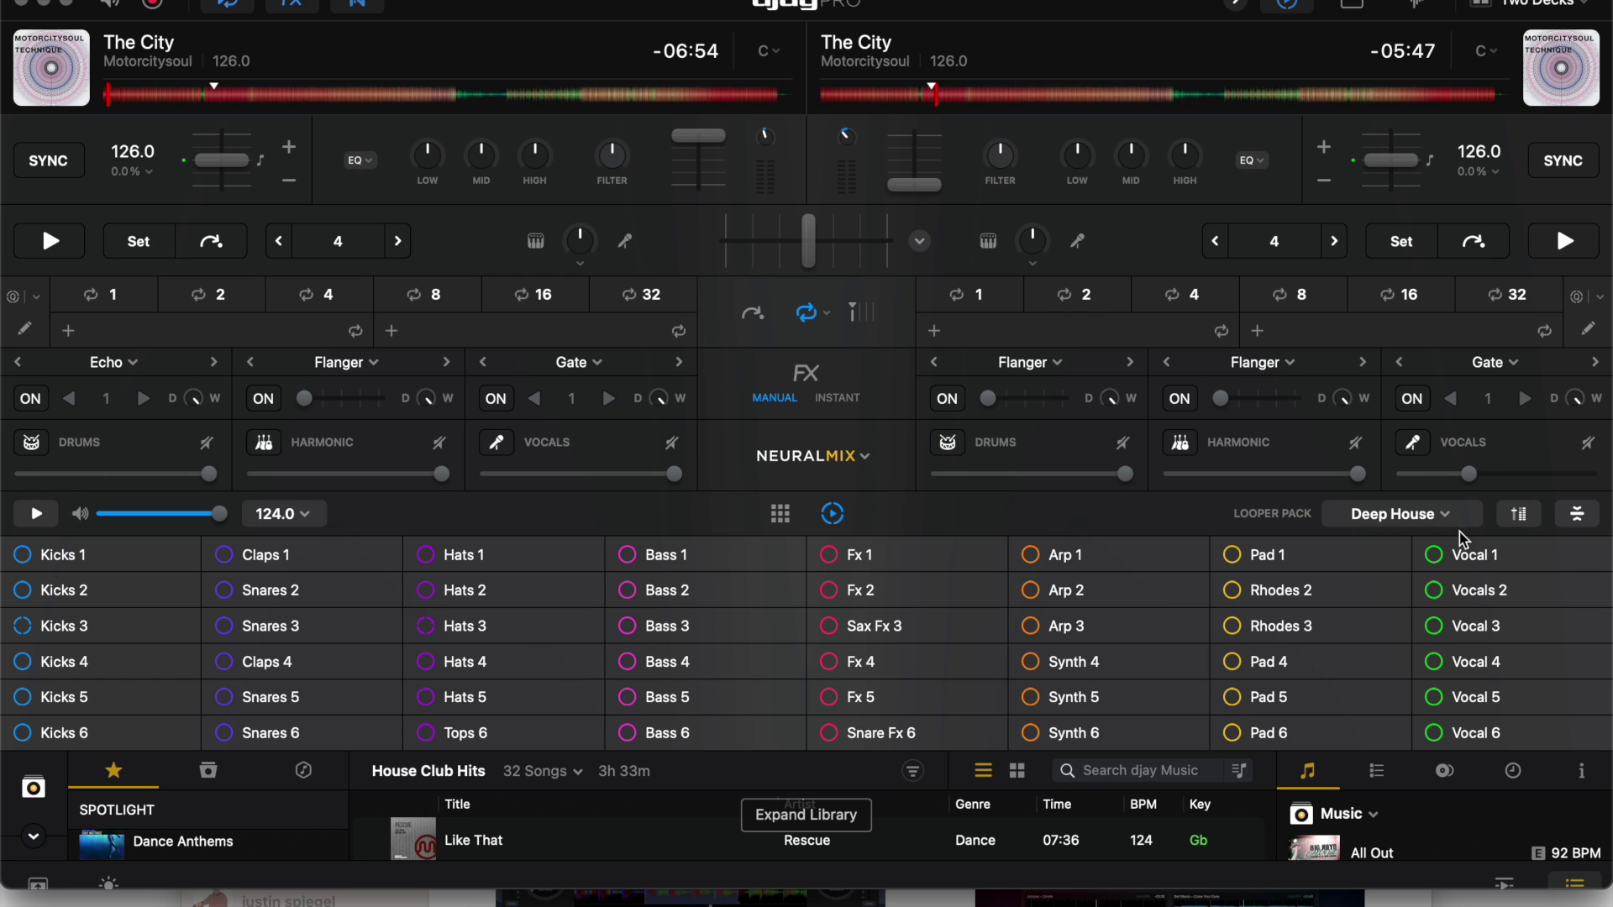
click(1438, 520)
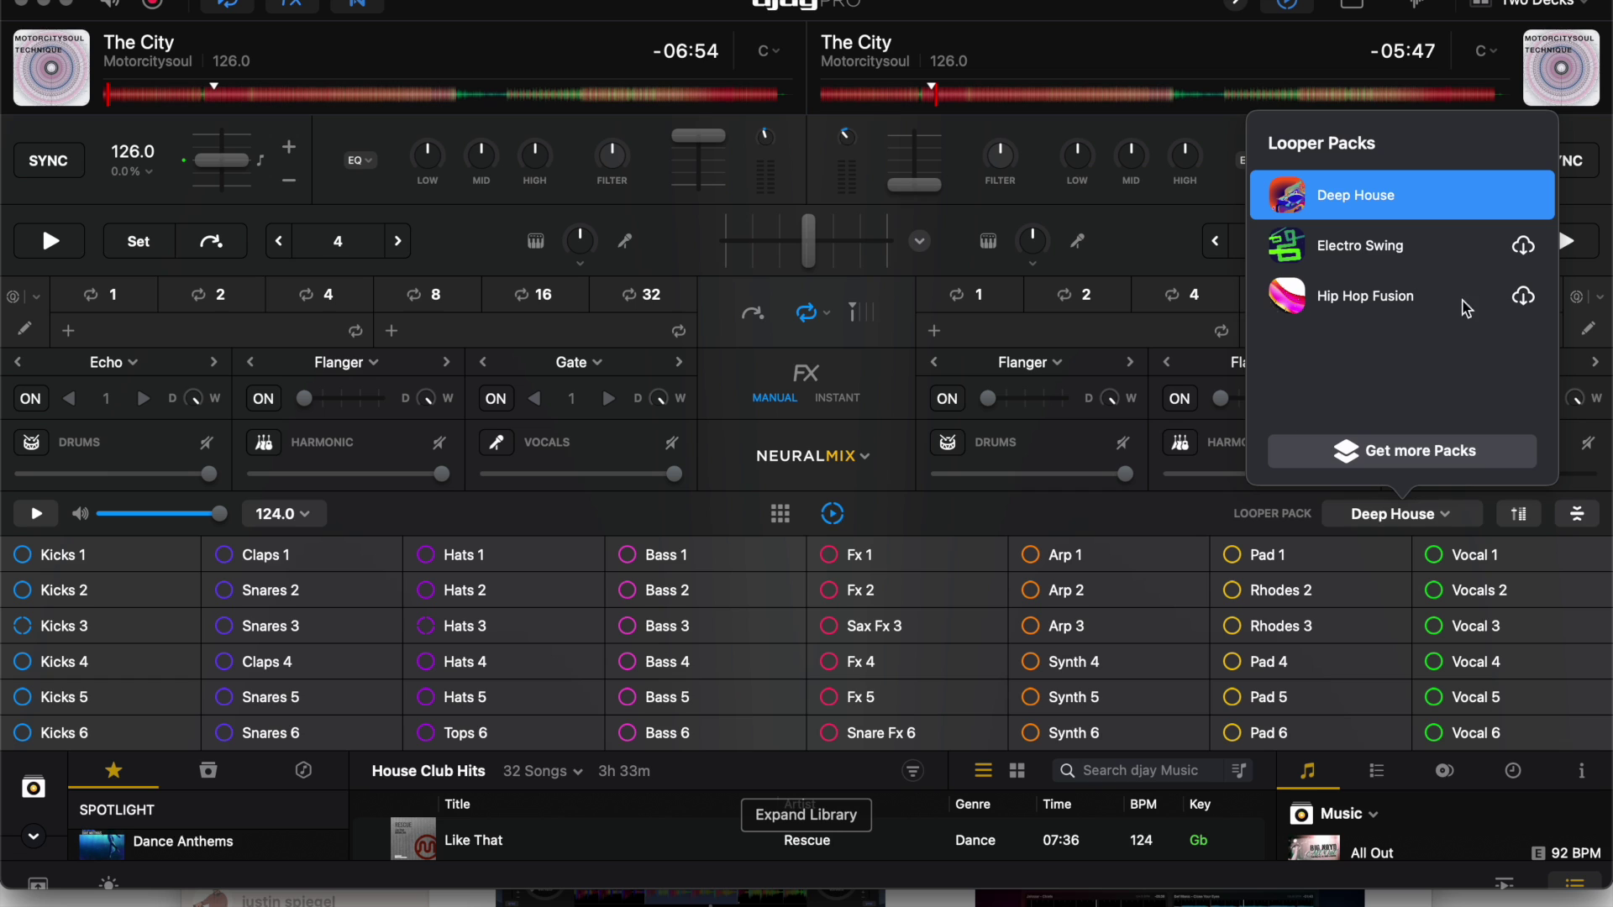
click(891, 516)
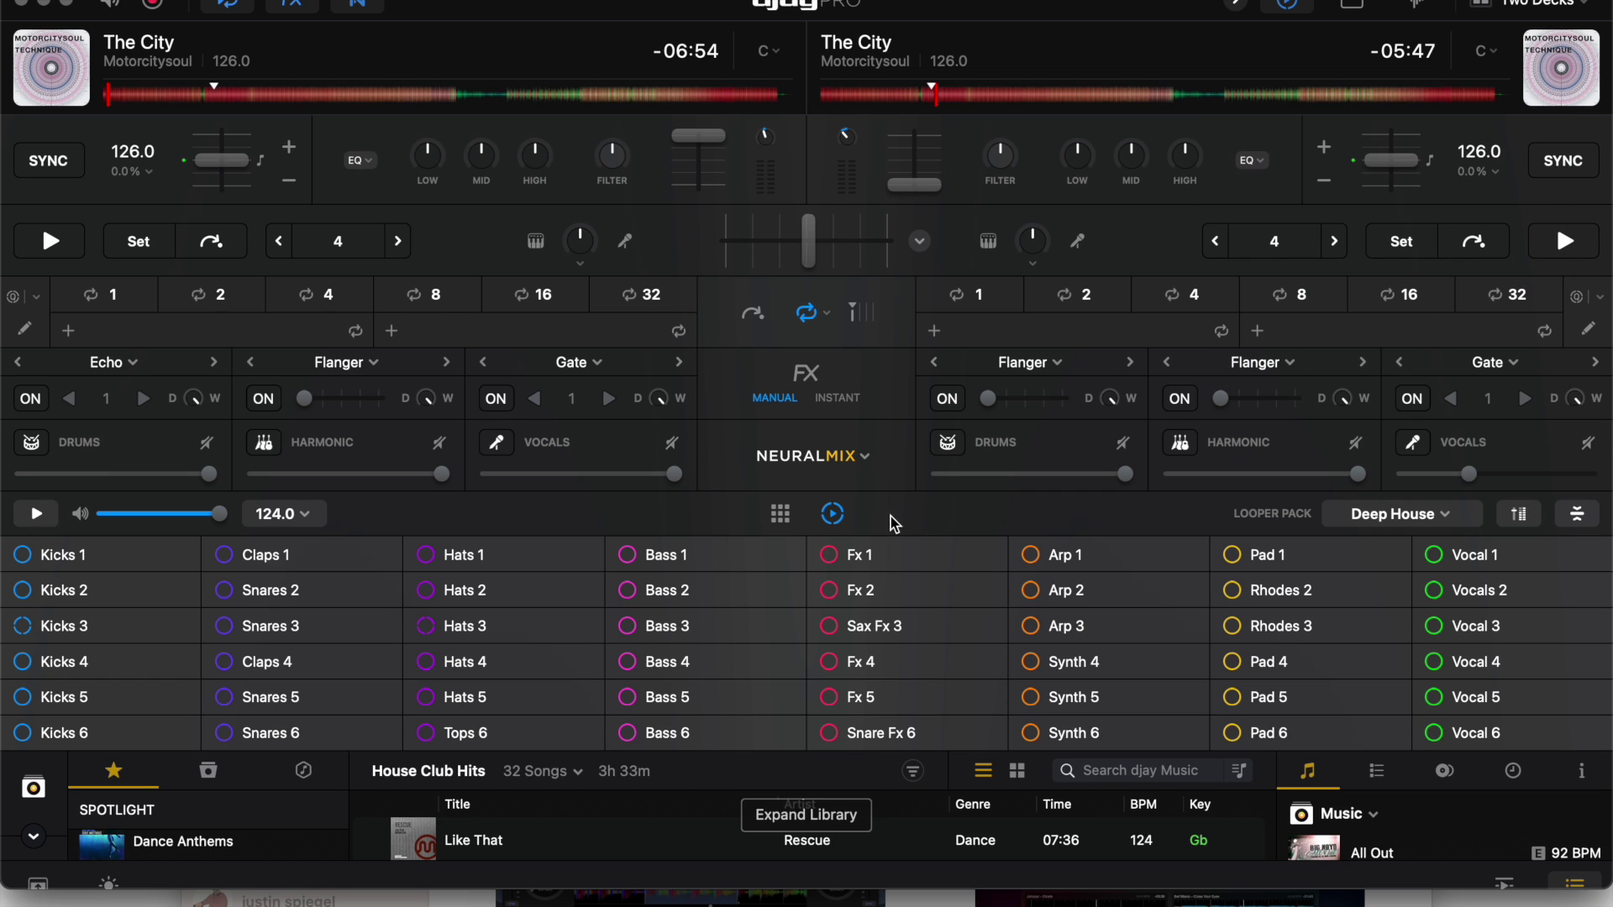
click(780, 513)
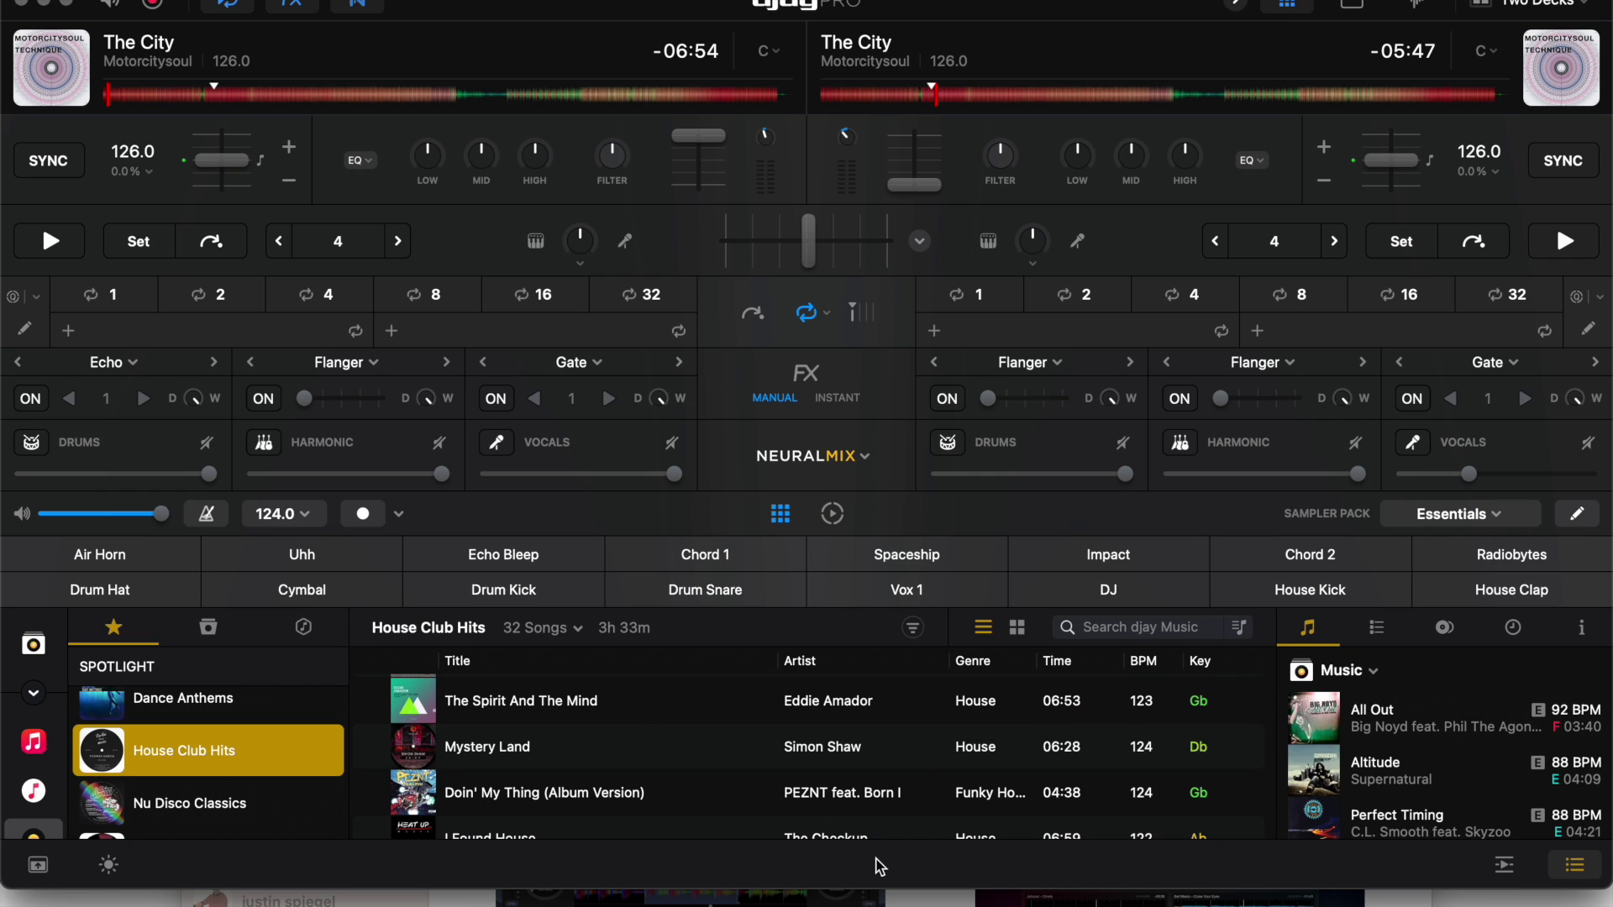
Step: Scroll the library, then collapse the deck pad grids and loop row with Cmd+P
scroll(918, 756, down, 2)
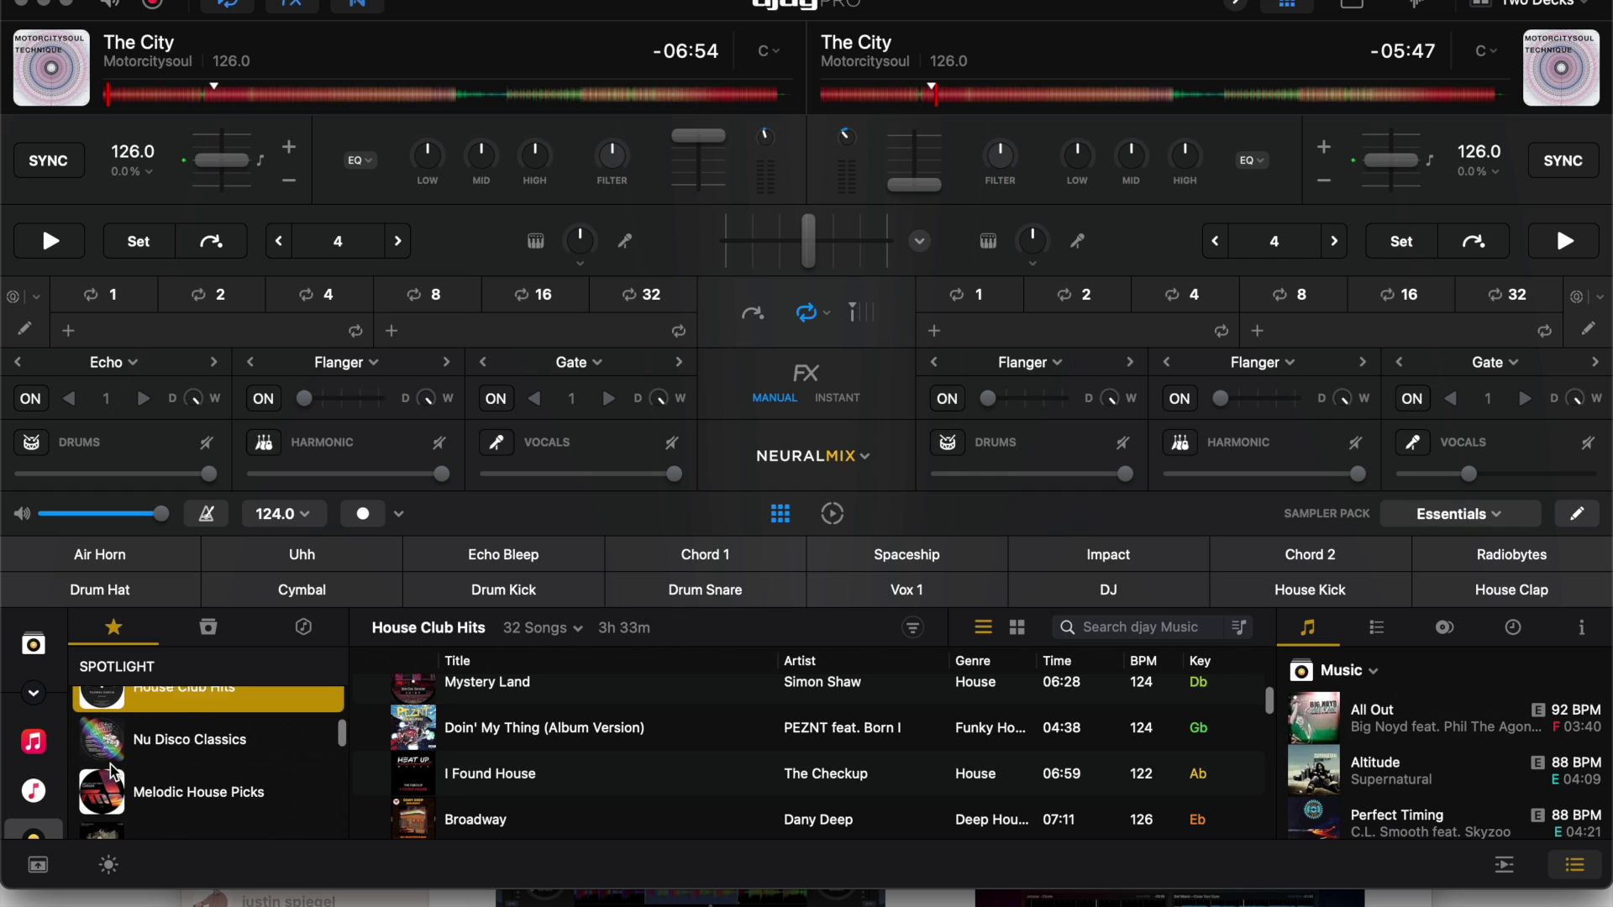
scroll(201, 756, down, 3)
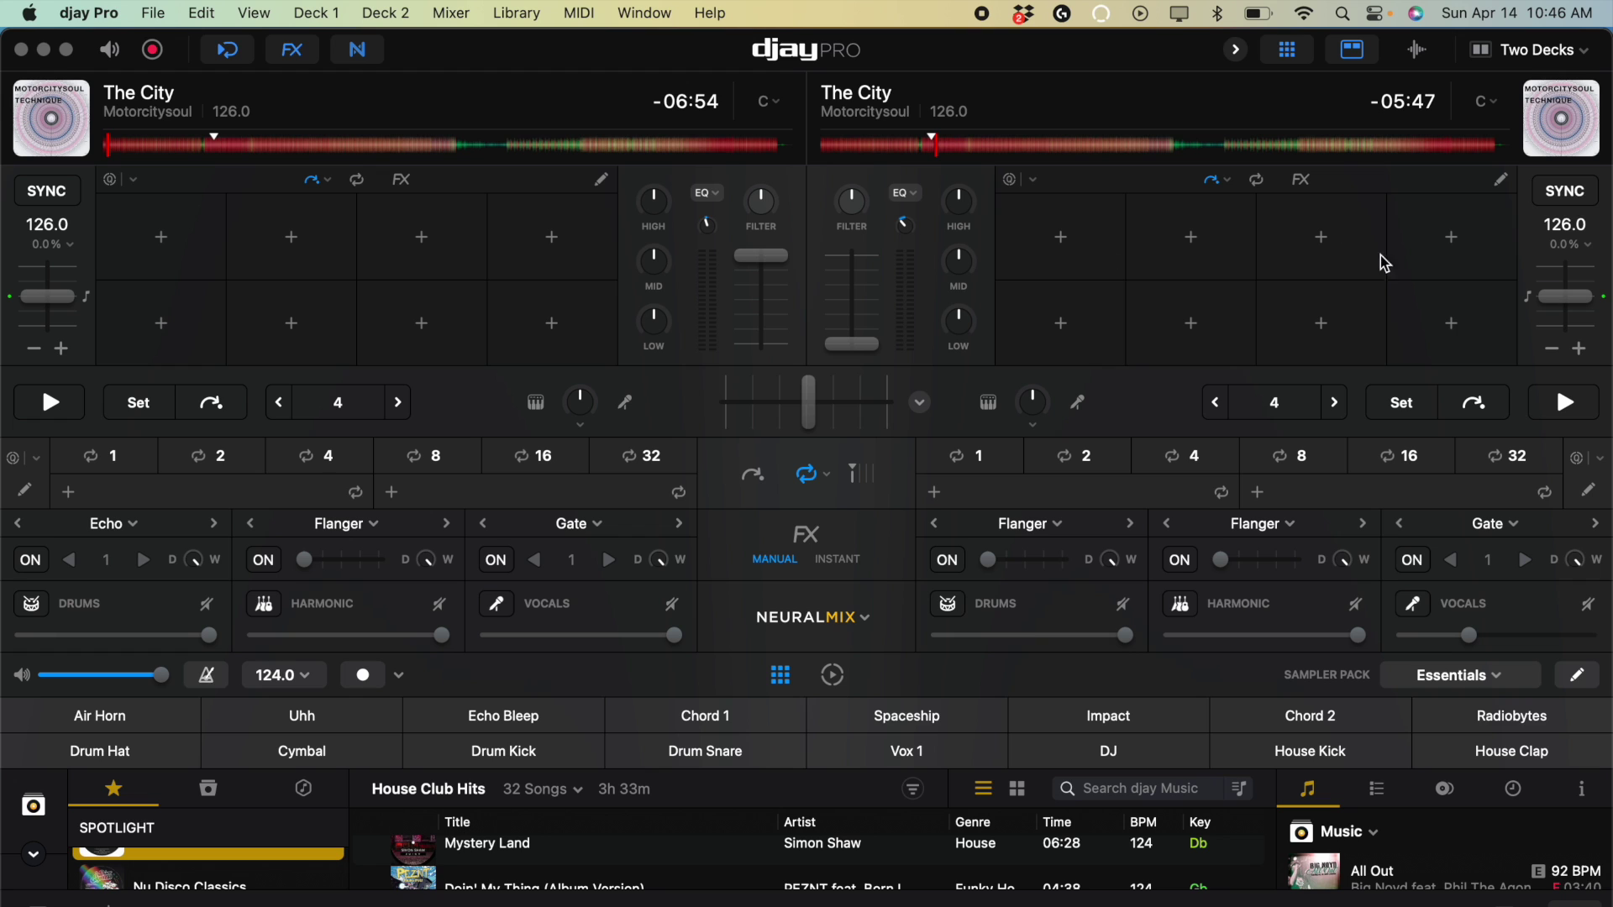
key(super+p)
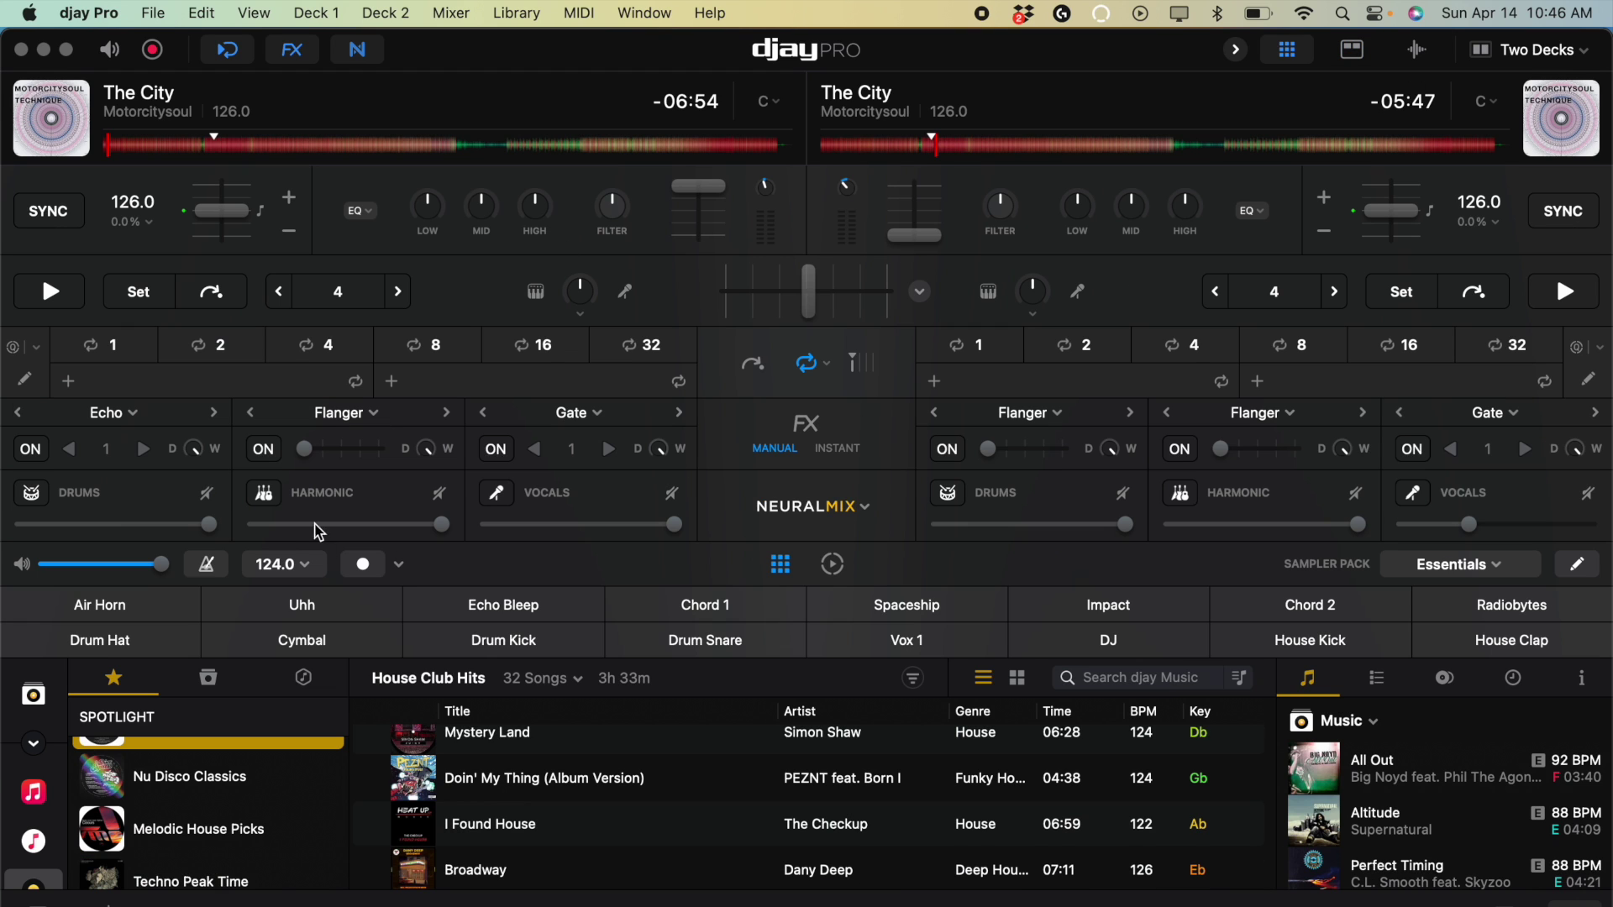
Step: Turn off the Loop, FX and NeuralMix panels, then toggle the deck pads panel back
click(241, 59)
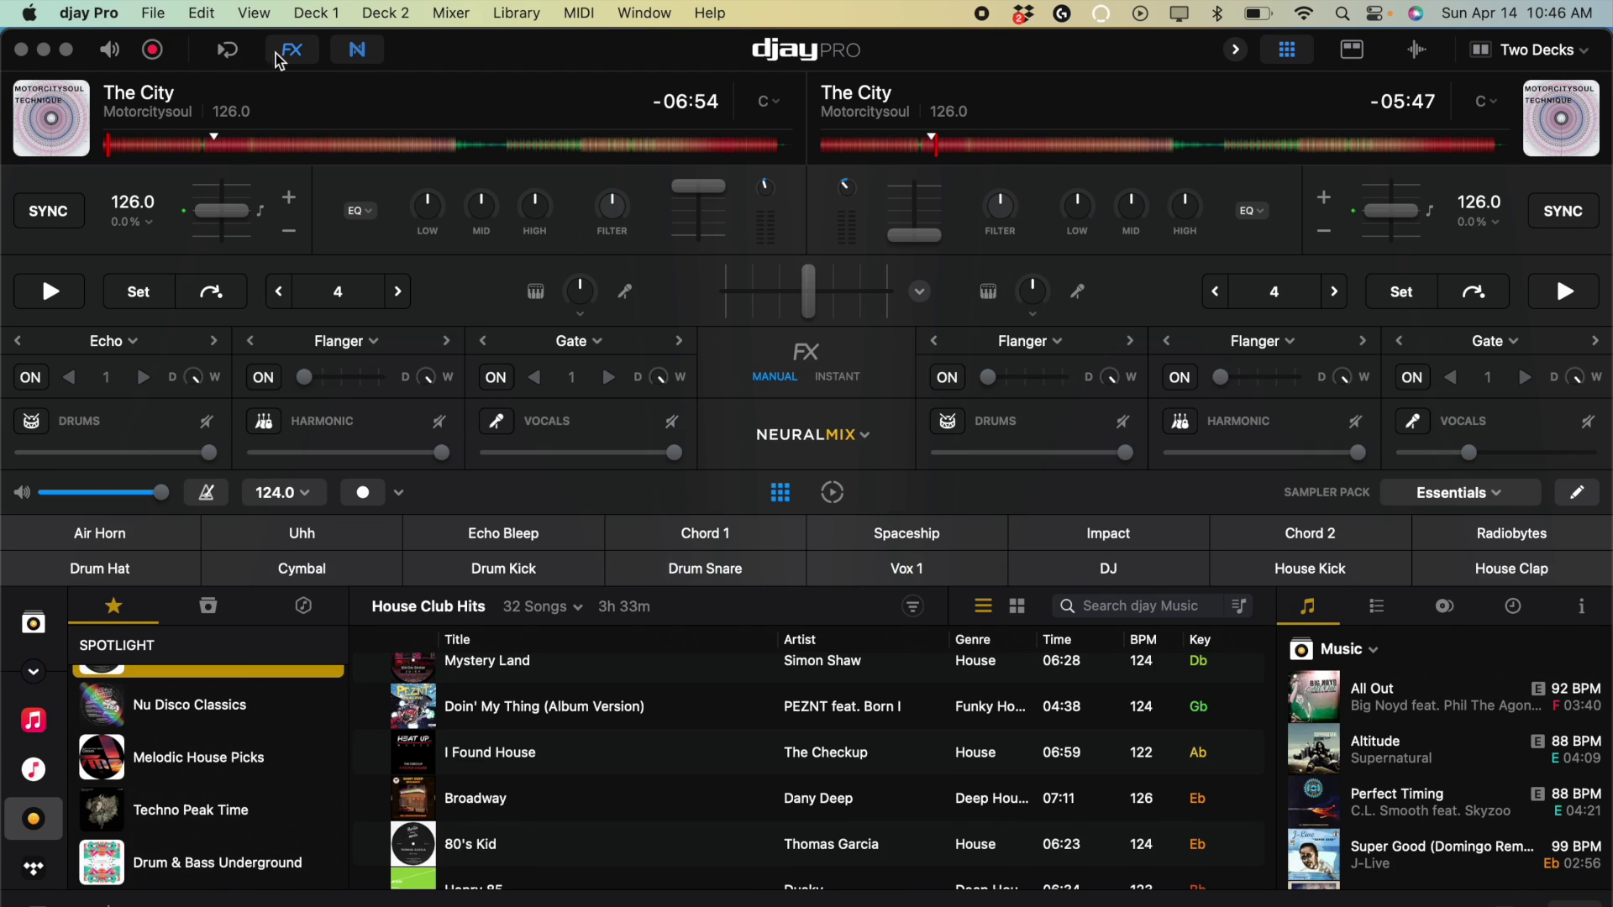
click(286, 61)
click(349, 62)
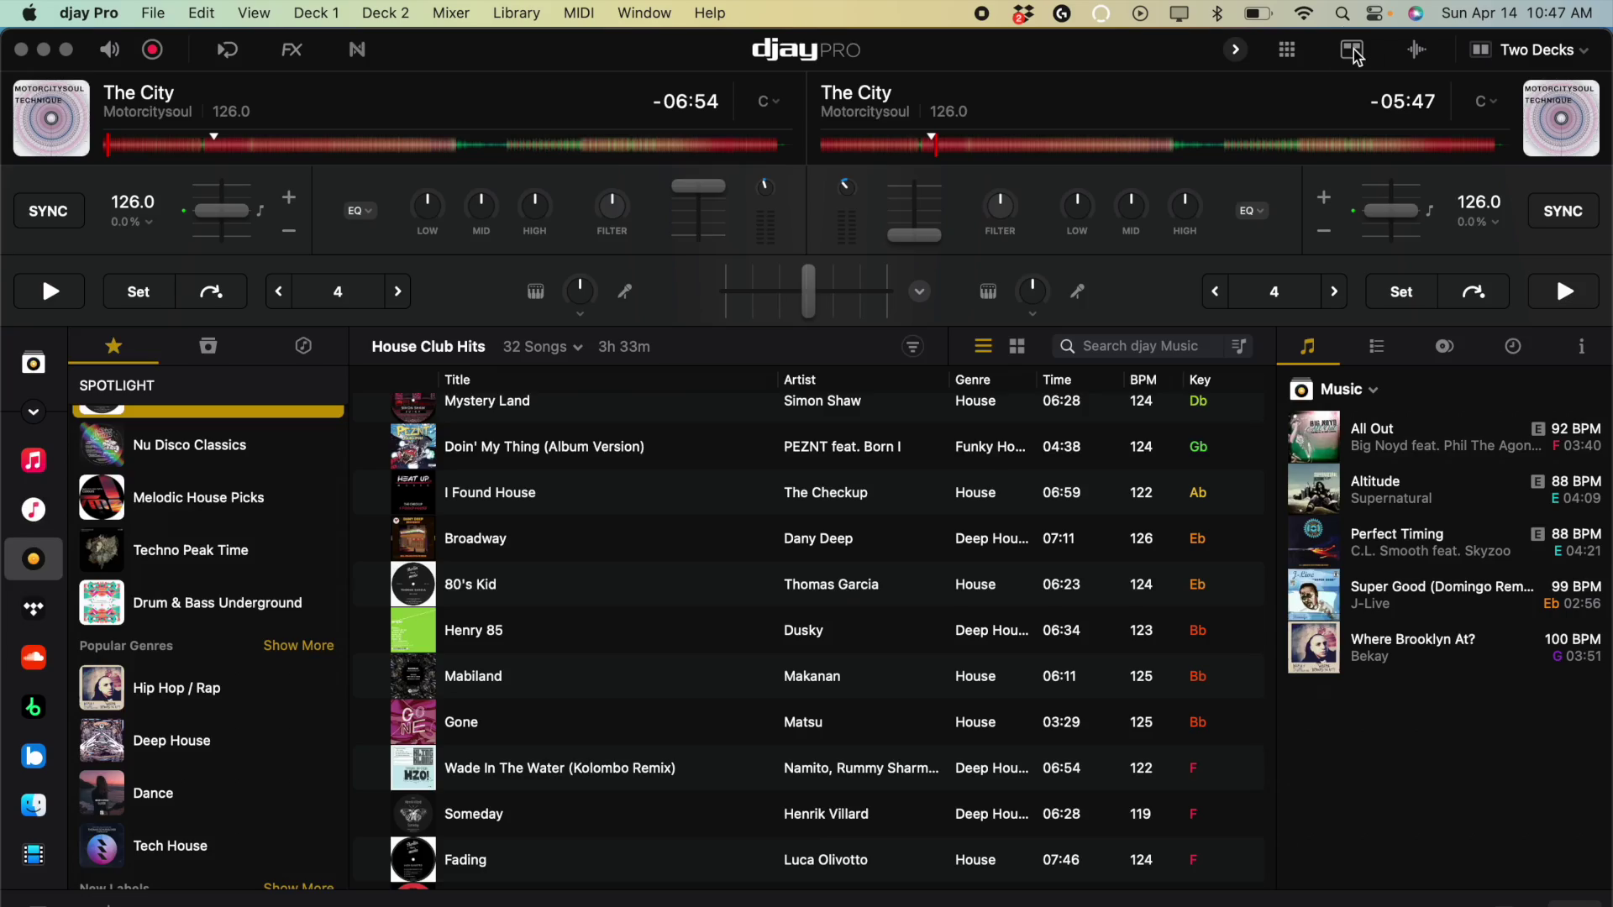
click(1353, 51)
Step: Toggle the deck pads panel repeatedly, leave it expanded, and nudge deck 2's volume up and back
click(1352, 50)
click(1353, 50)
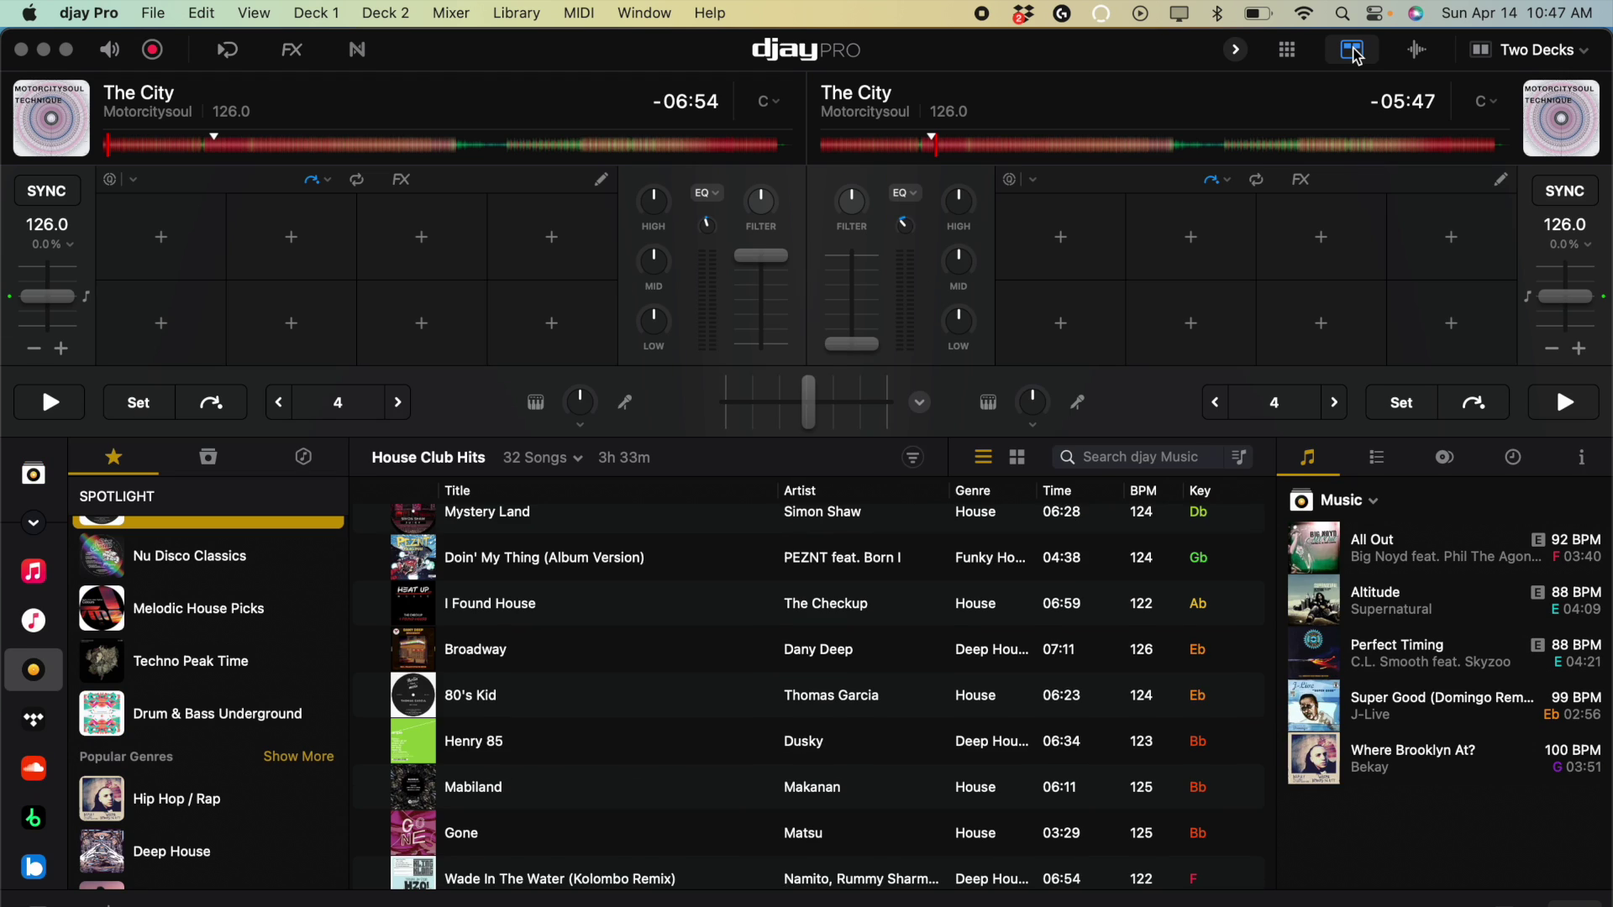
click(1353, 51)
click(1353, 51)
click(1353, 50)
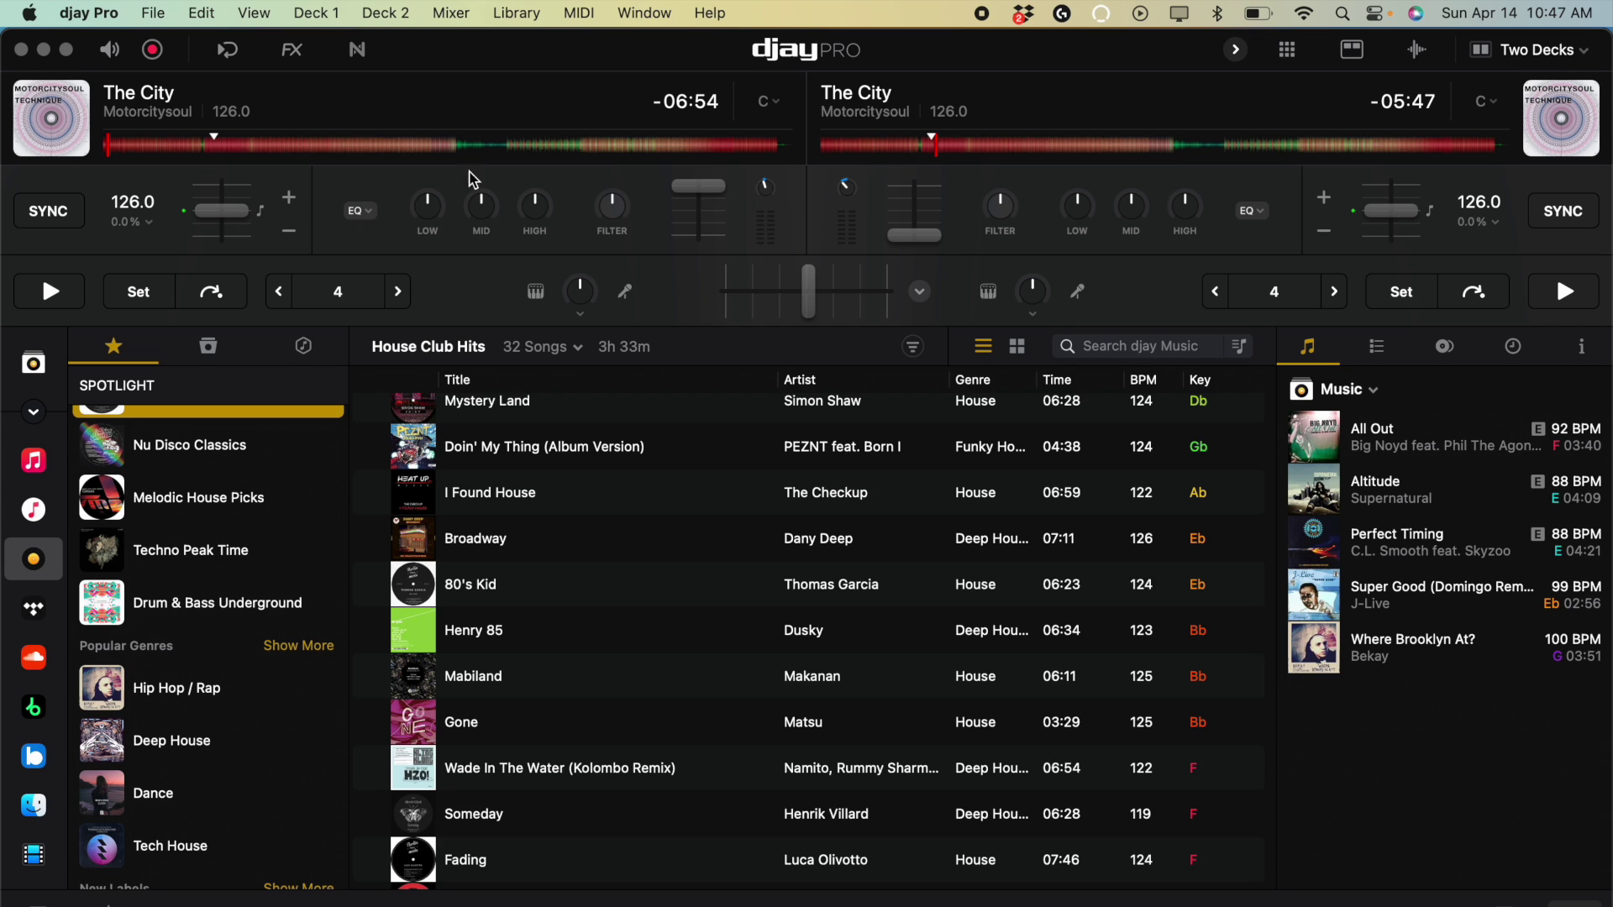
click(1351, 51)
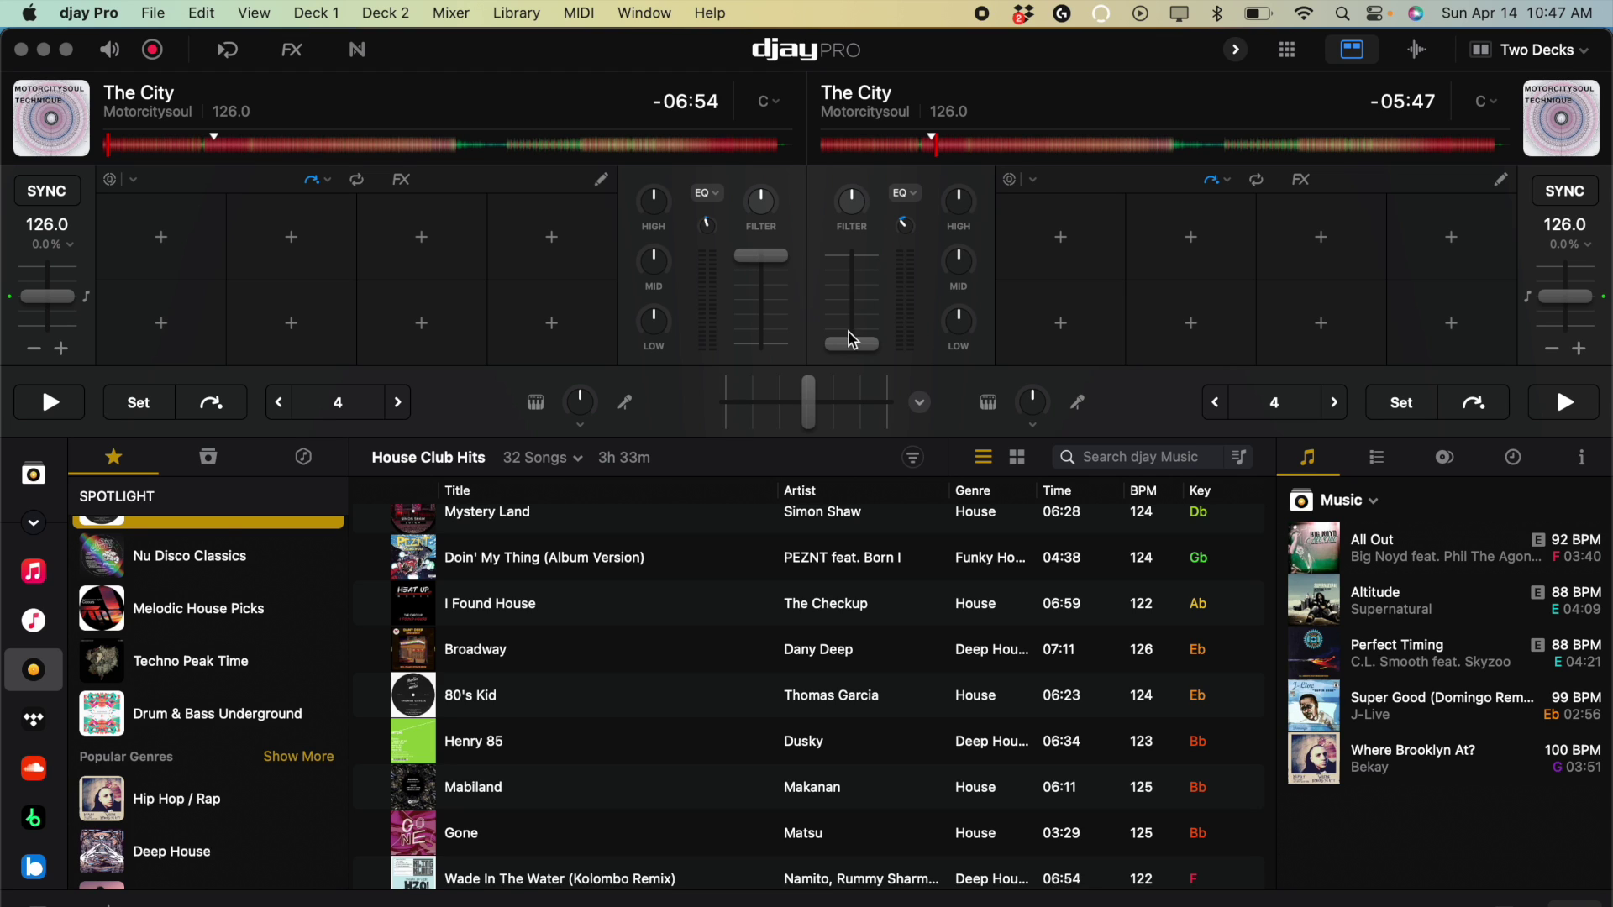
mouse_move(852, 344)
mouse_down()
mouse_move(852, 281)
mouse_move(854, 351)
mouse_up()
Step: Set a cue at 00:32 on deck 2's first pad, view its name/colour options, and list pad modes
click(1073, 242)
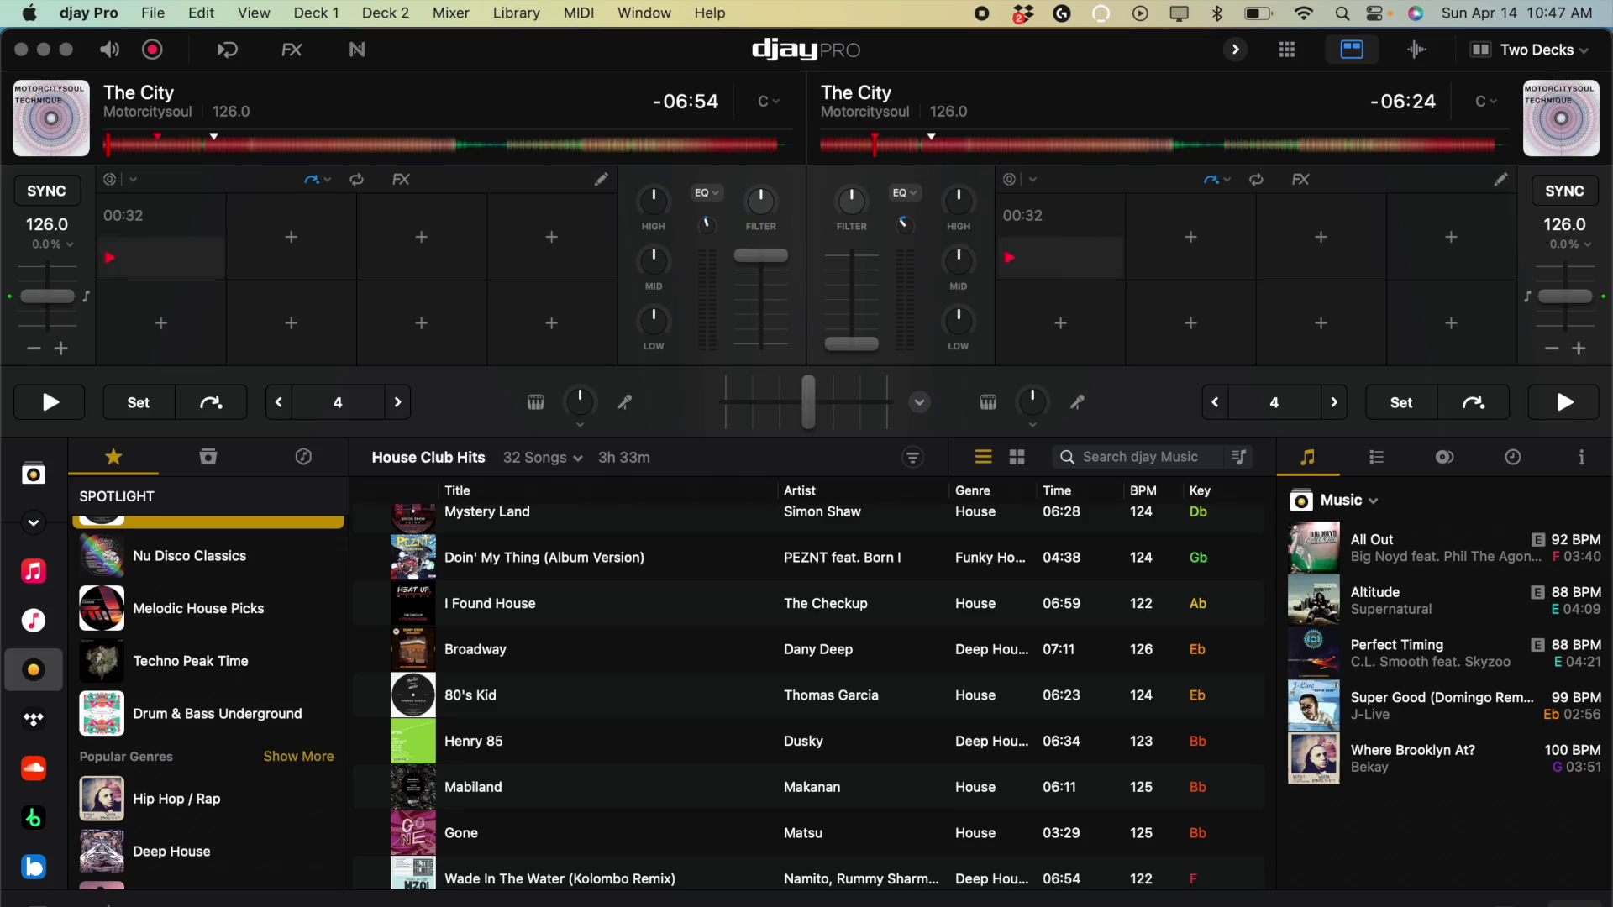
click(1056, 216)
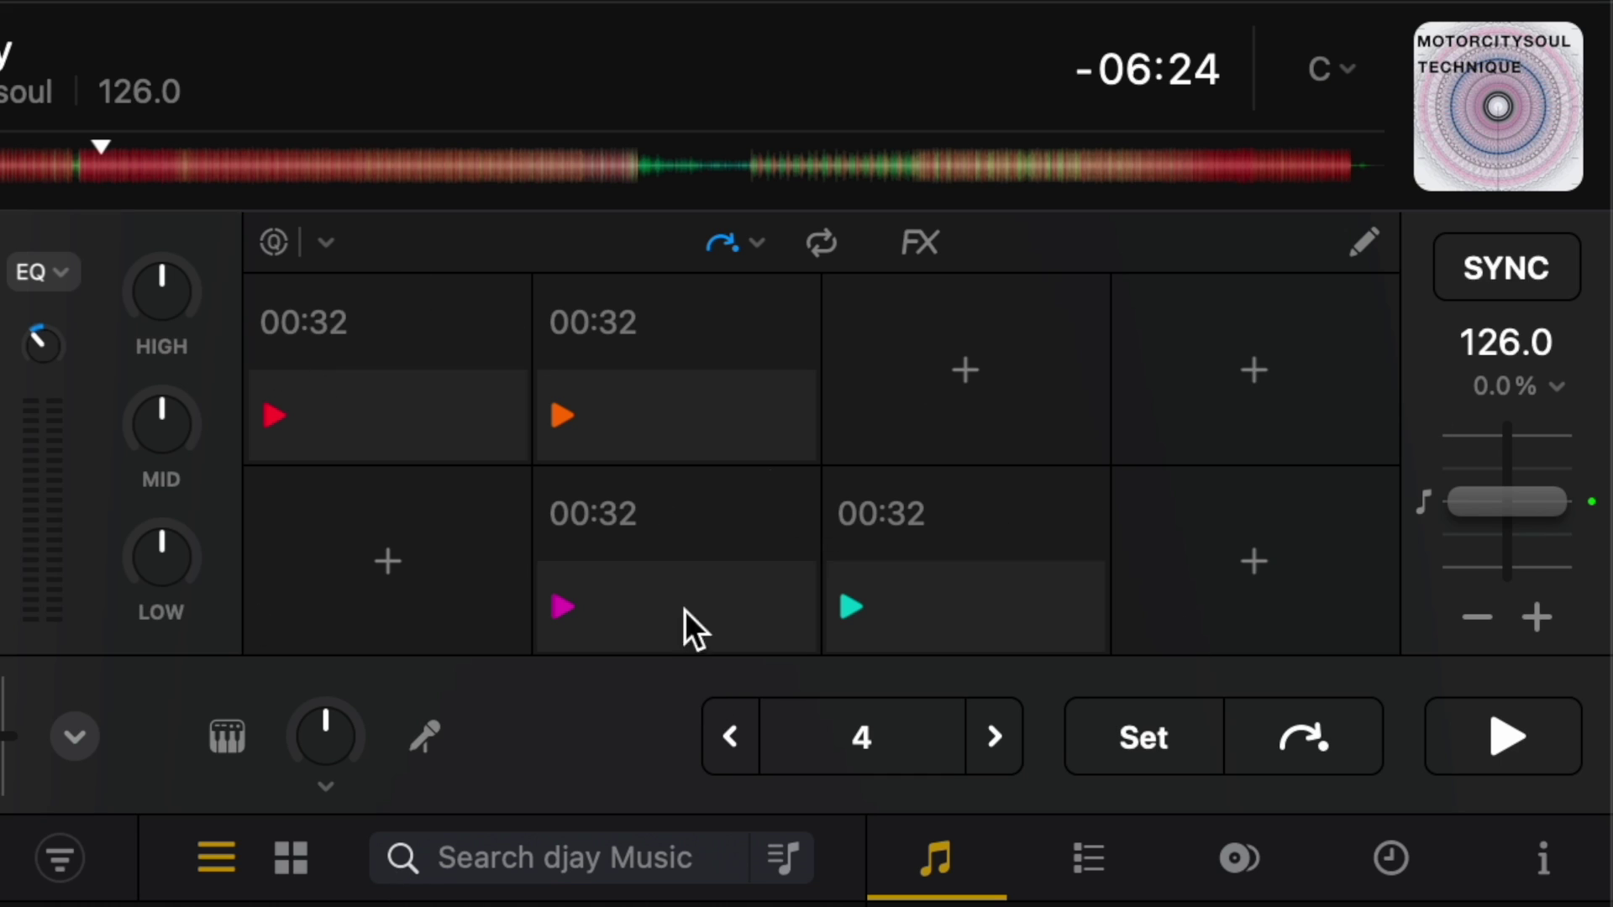
click(739, 243)
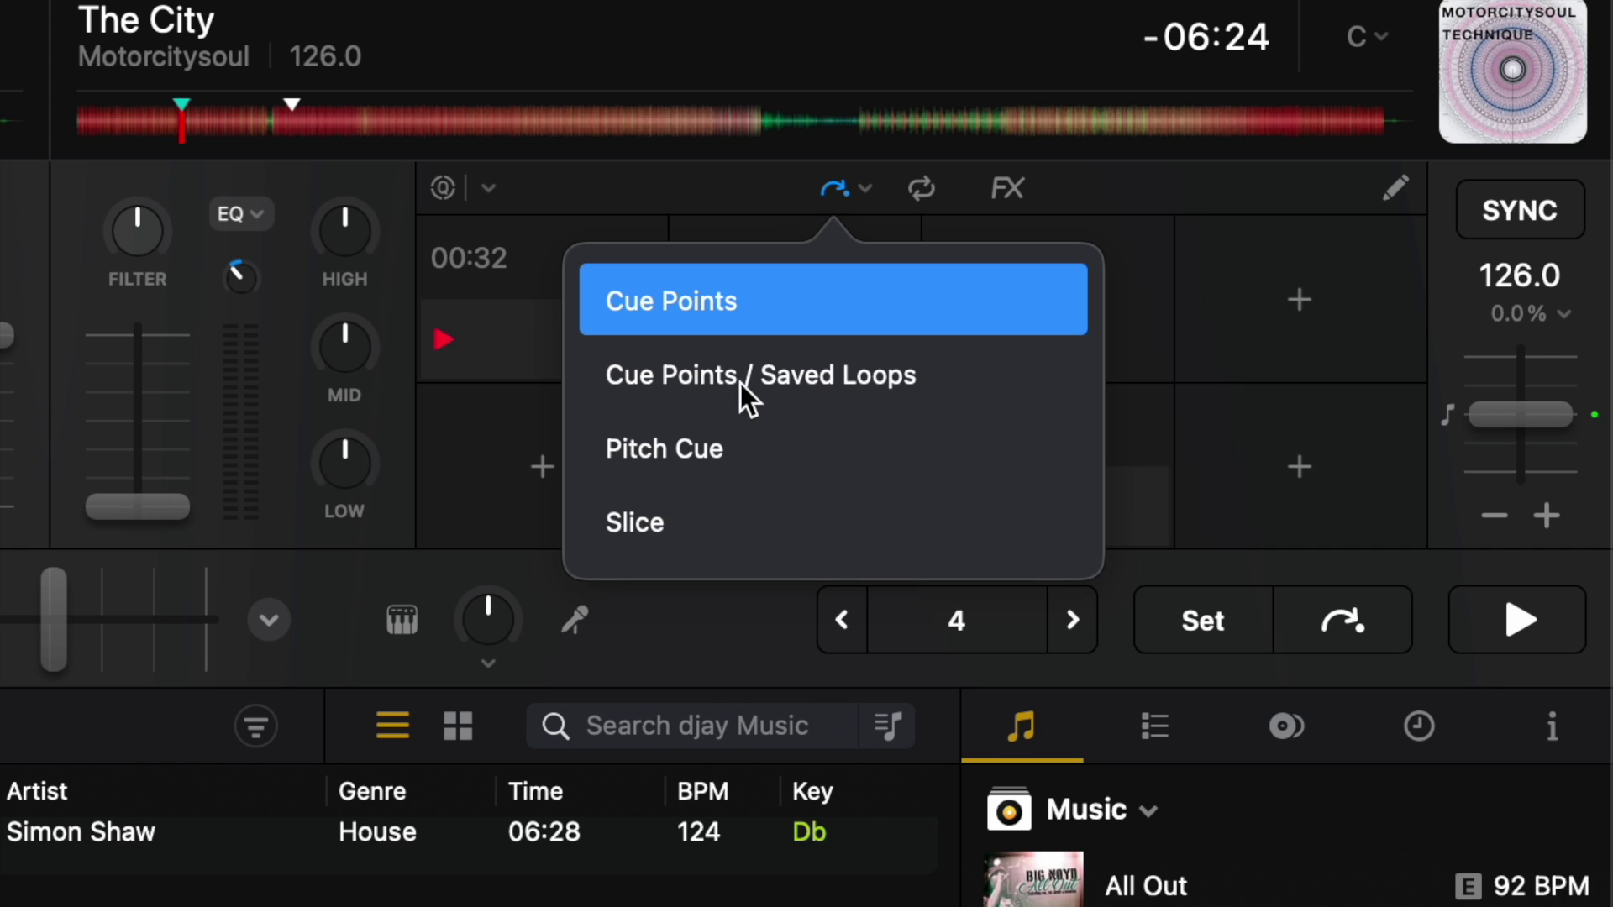
Step: Switch deck 2's pads to loop mode and save 4-beat loops on pads 1, 2 and 3
click(1259, 420)
click(921, 188)
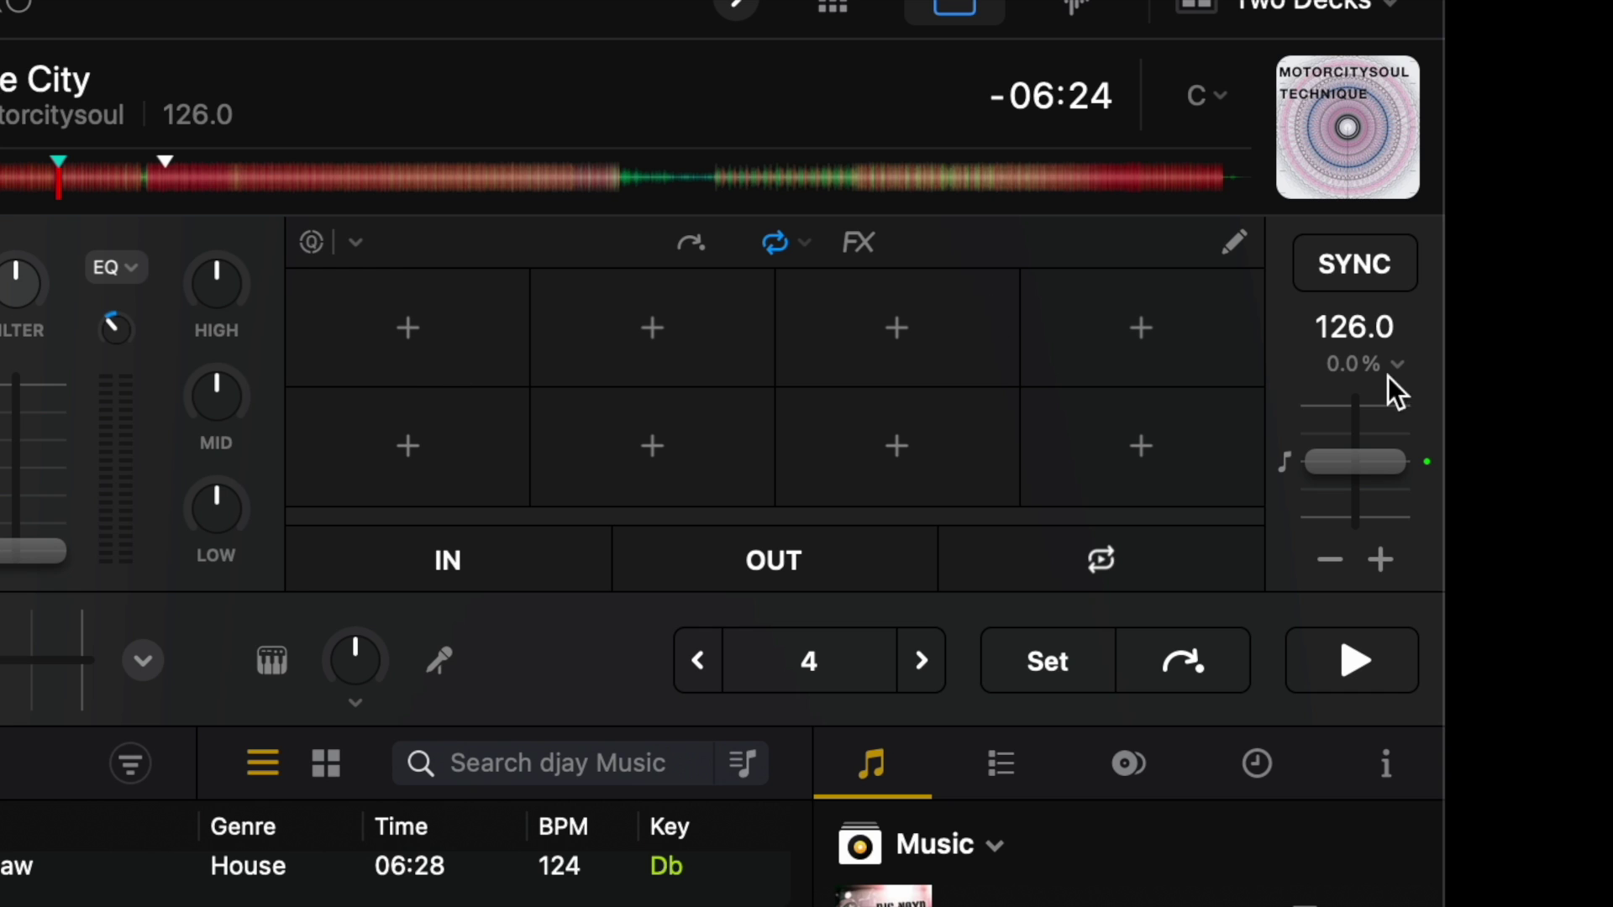
click(490, 340)
click(619, 361)
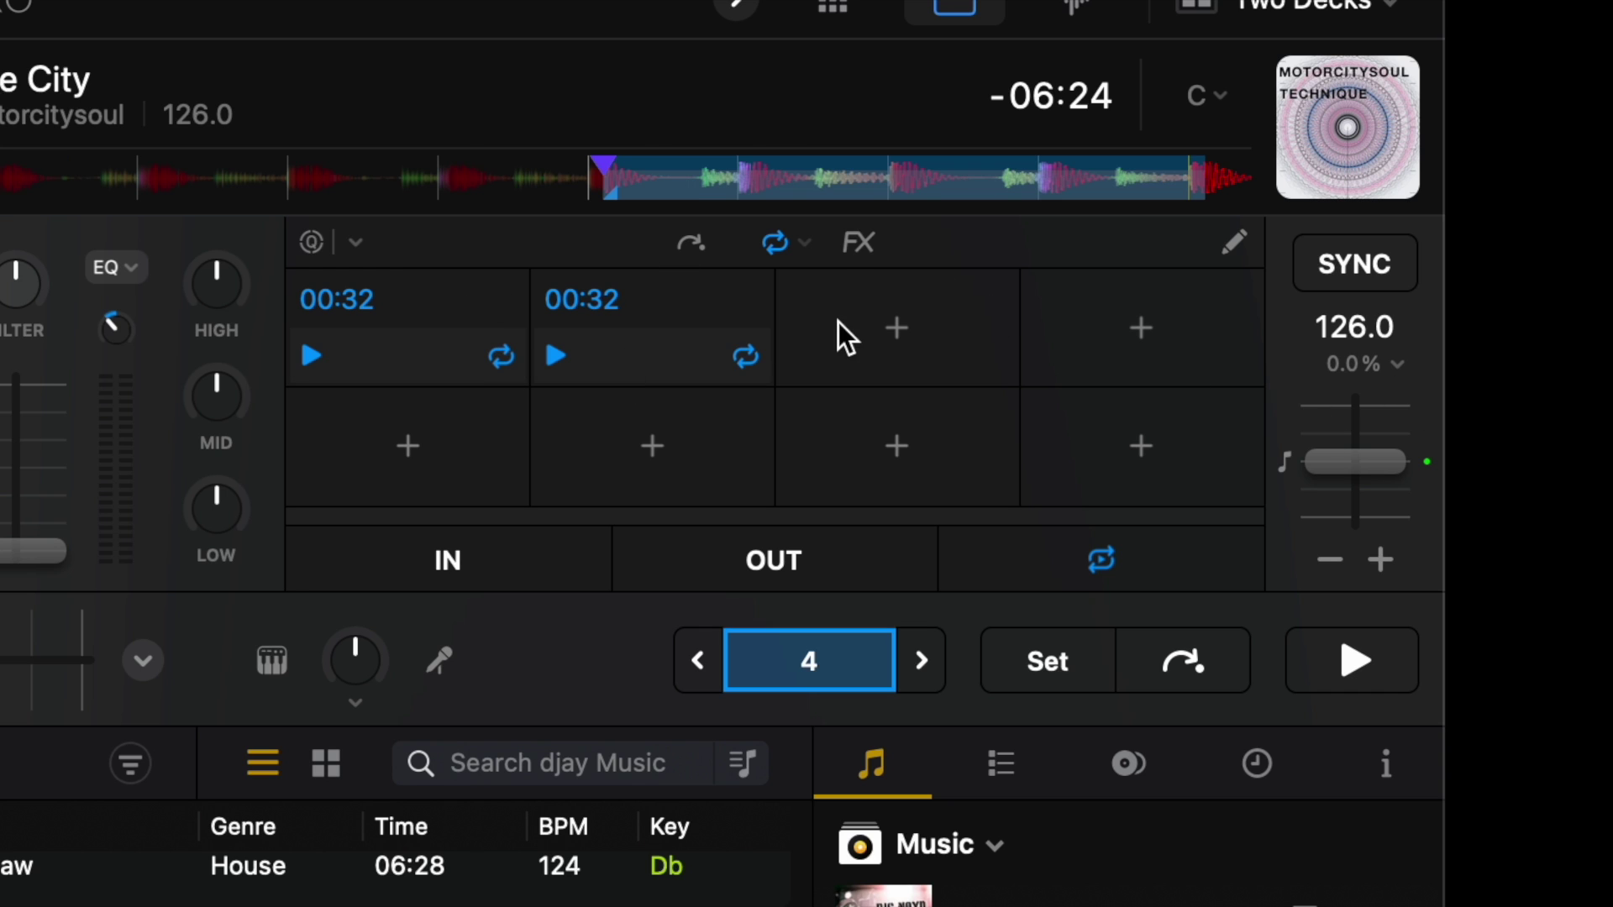
click(839, 332)
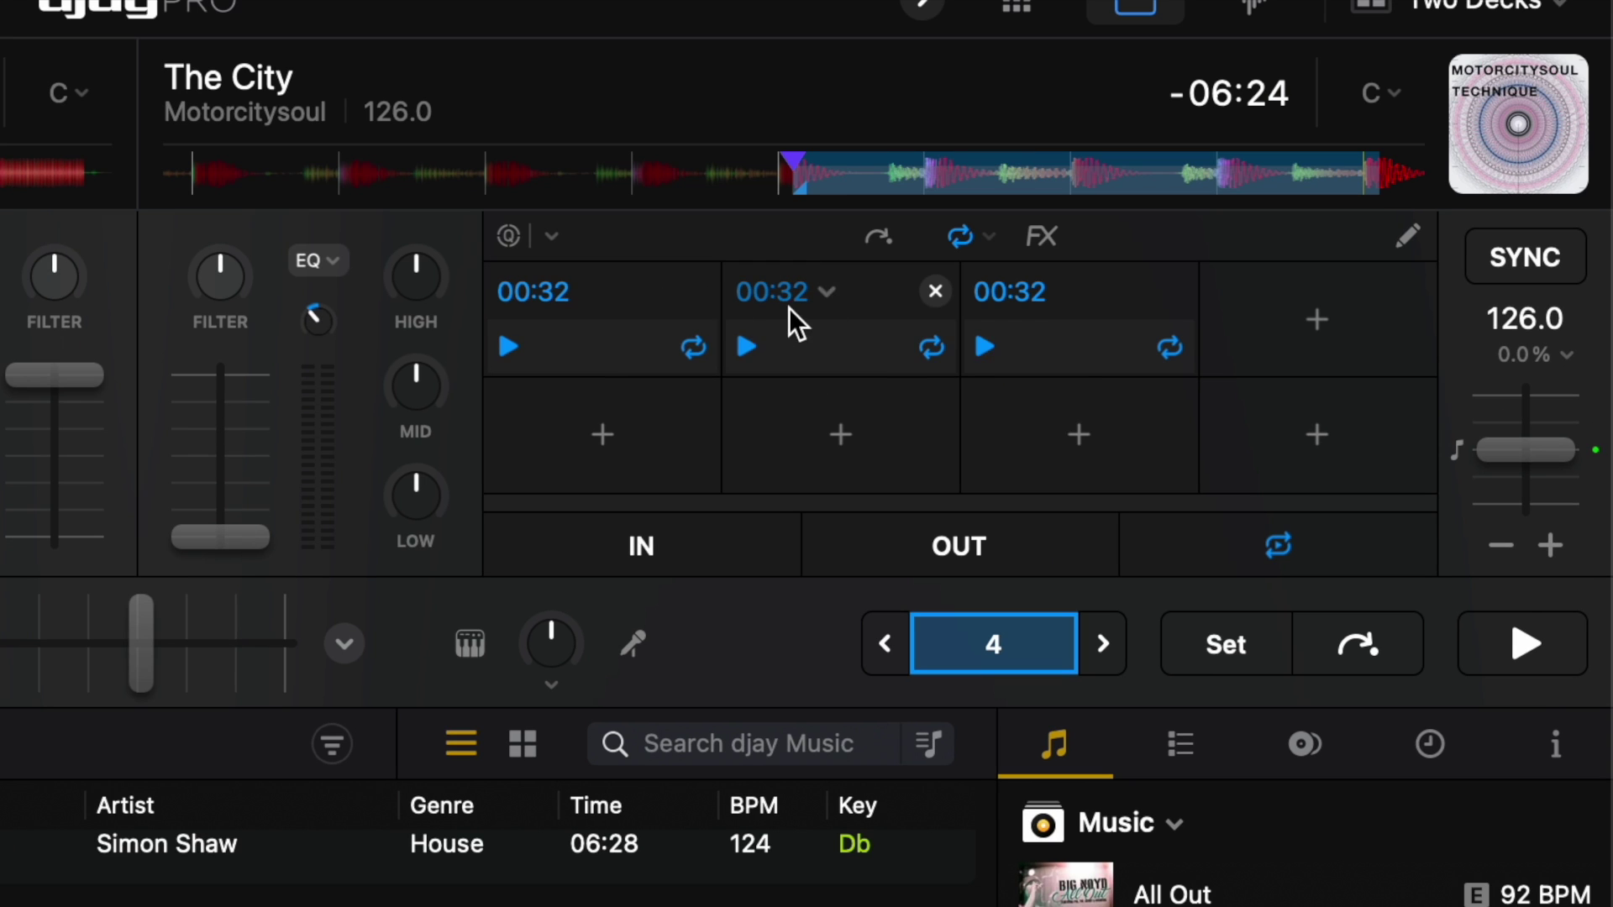
Step: Rename loops 1 and 2, try Loop Roll, return to Saved Loops, then show effect rows and seek deck 1
click(789, 308)
click(645, 315)
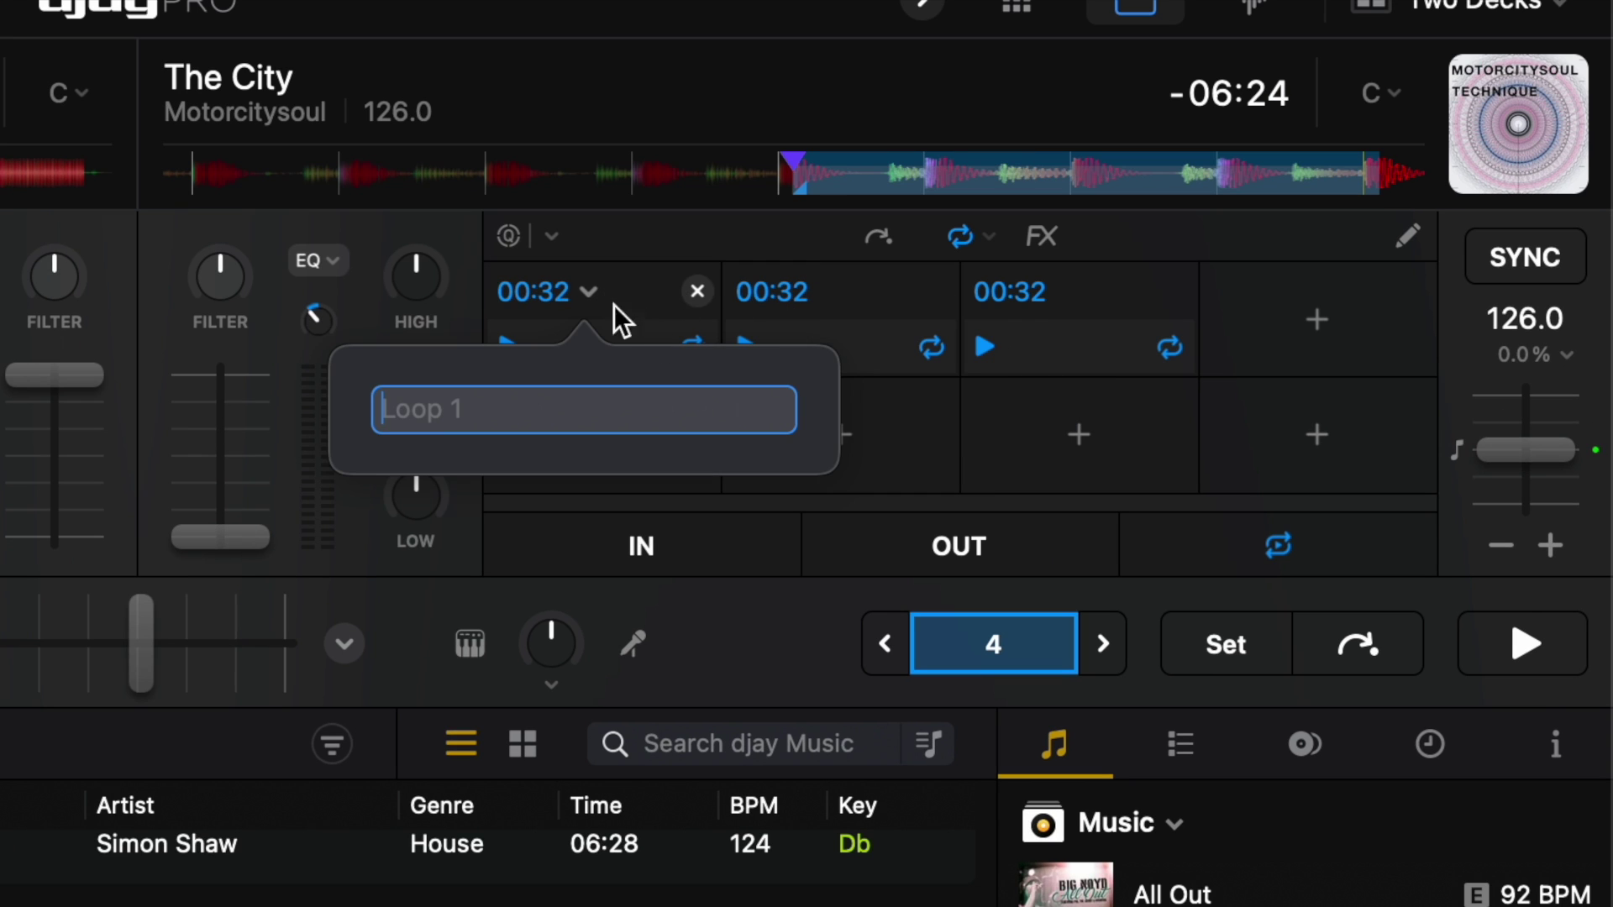
click(960, 236)
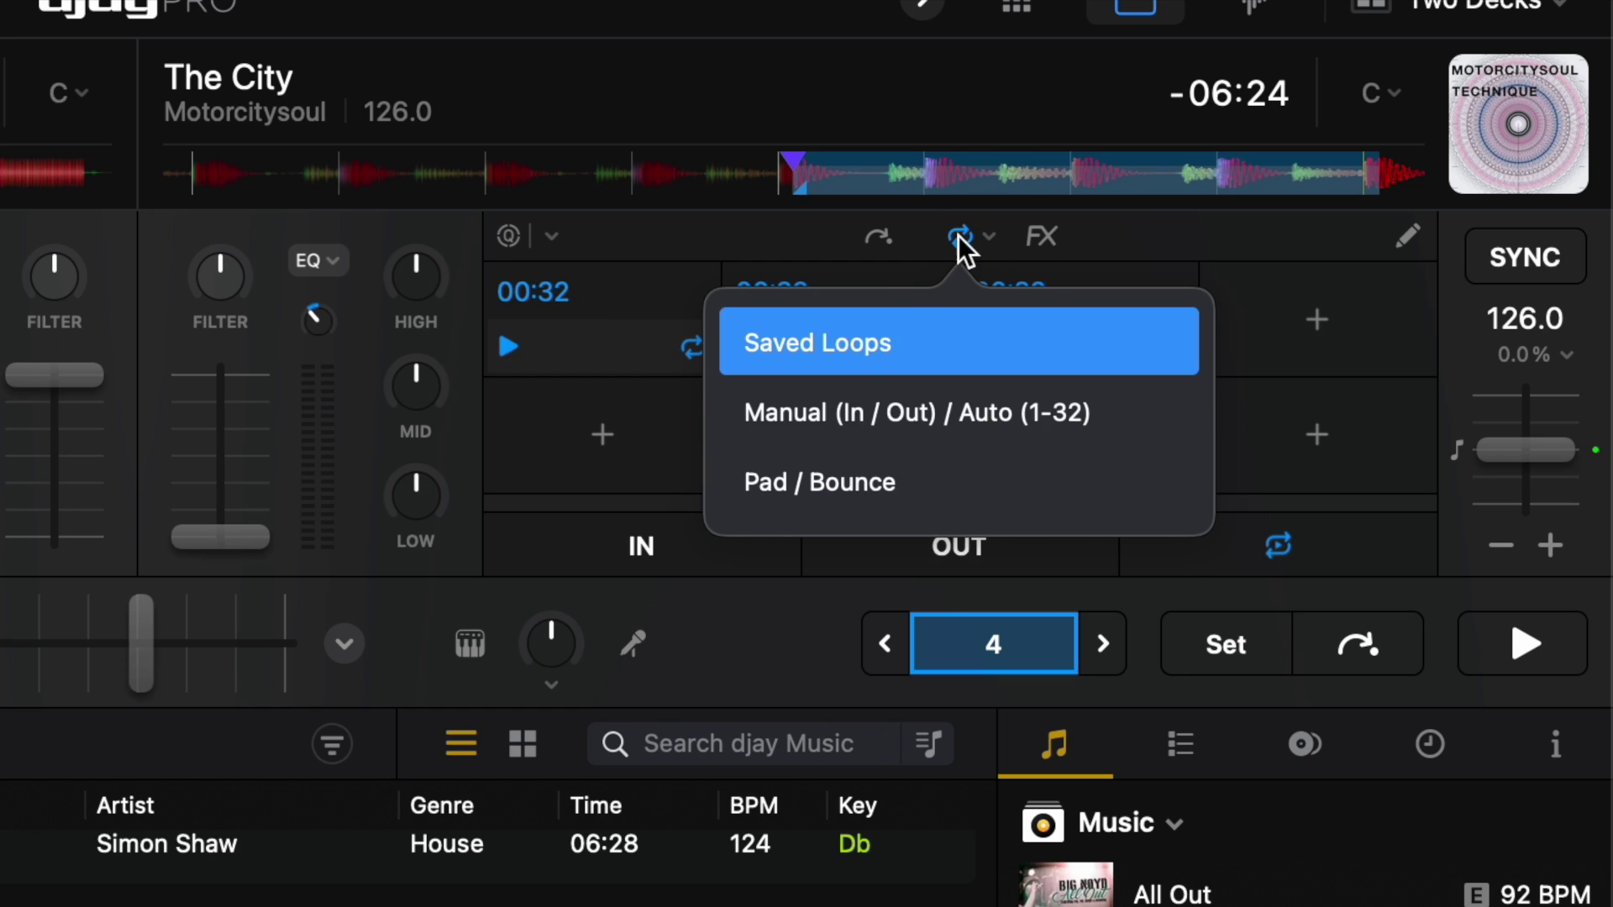
click(958, 235)
click(996, 220)
click(902, 341)
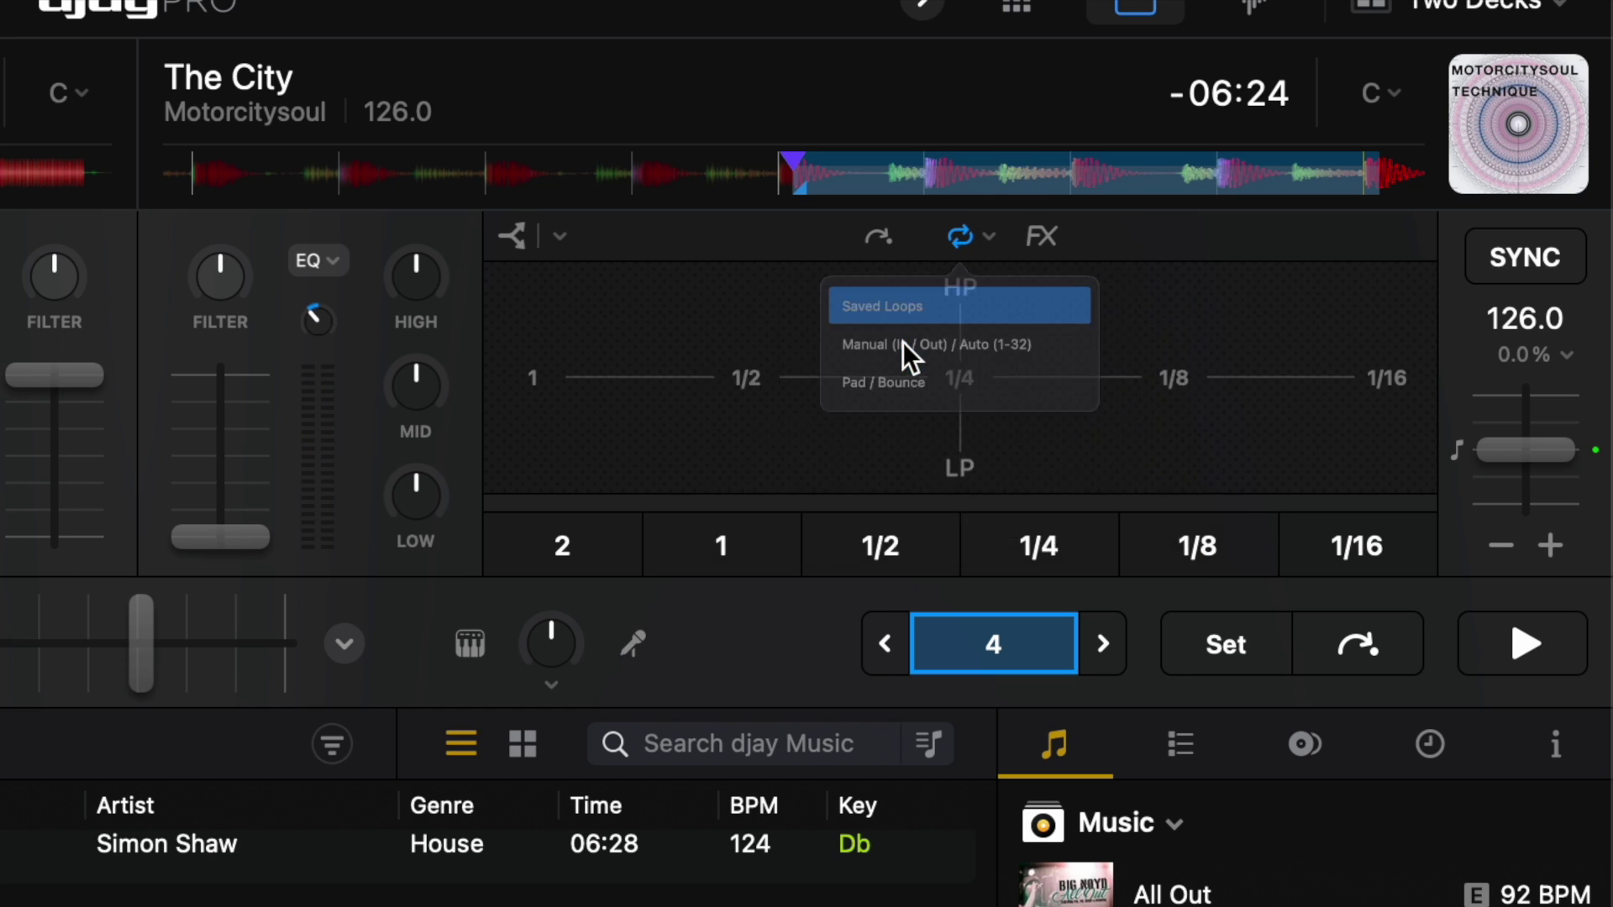
click(1044, 235)
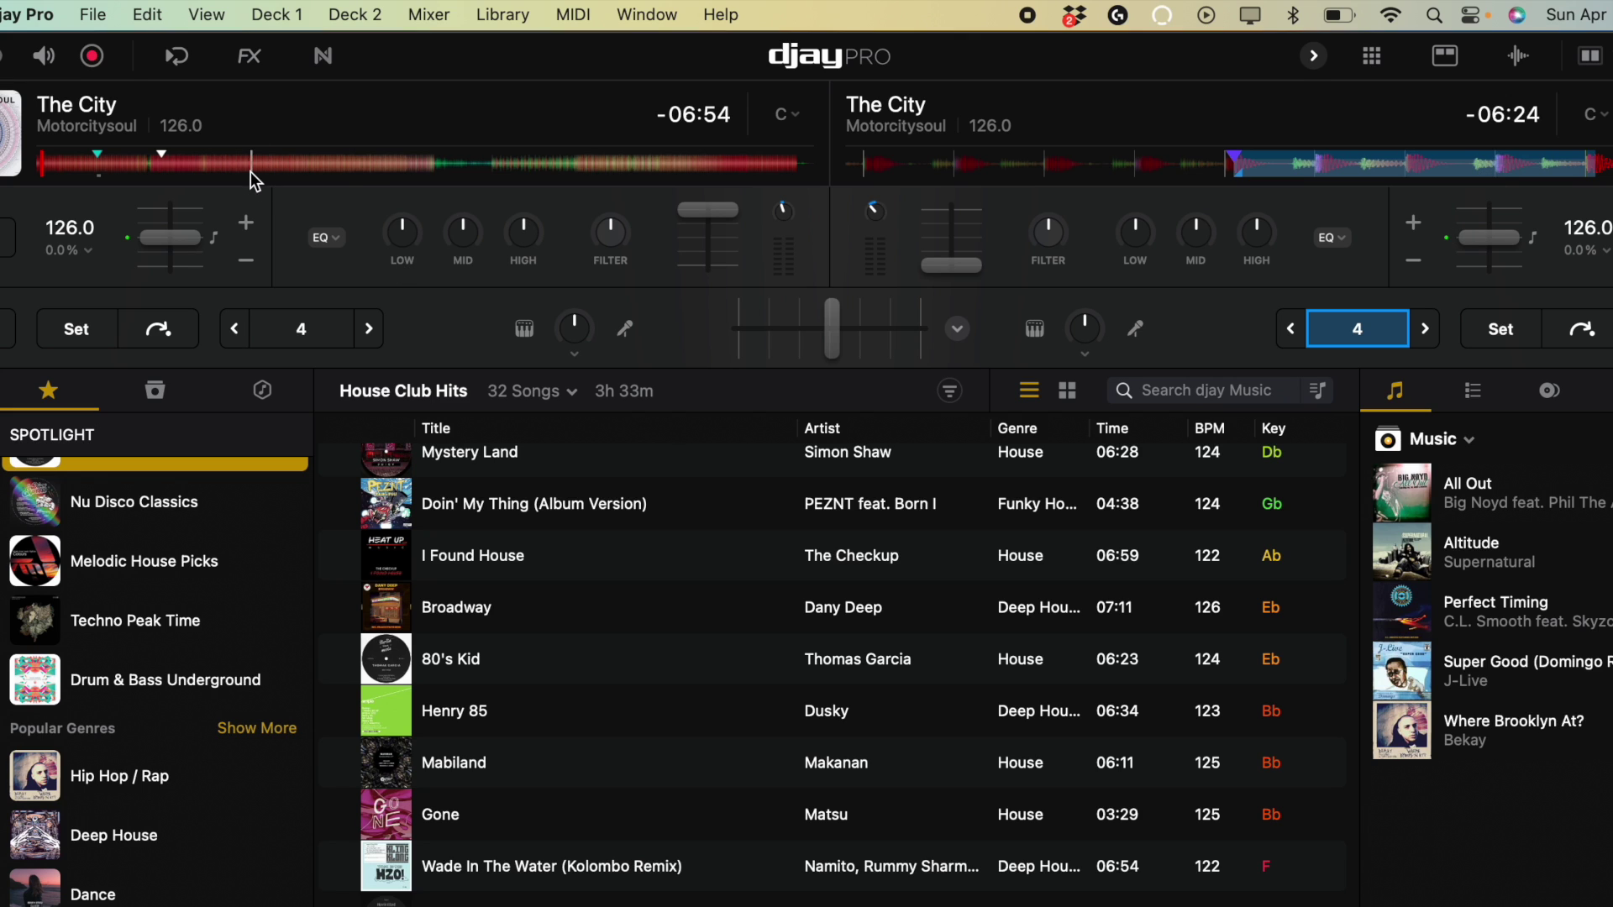
click(252, 173)
Step: Seek deck 1 to about 01:28 remaining and turn off deck 2's active loop
click(353, 166)
click(647, 168)
click(436, 162)
click(590, 160)
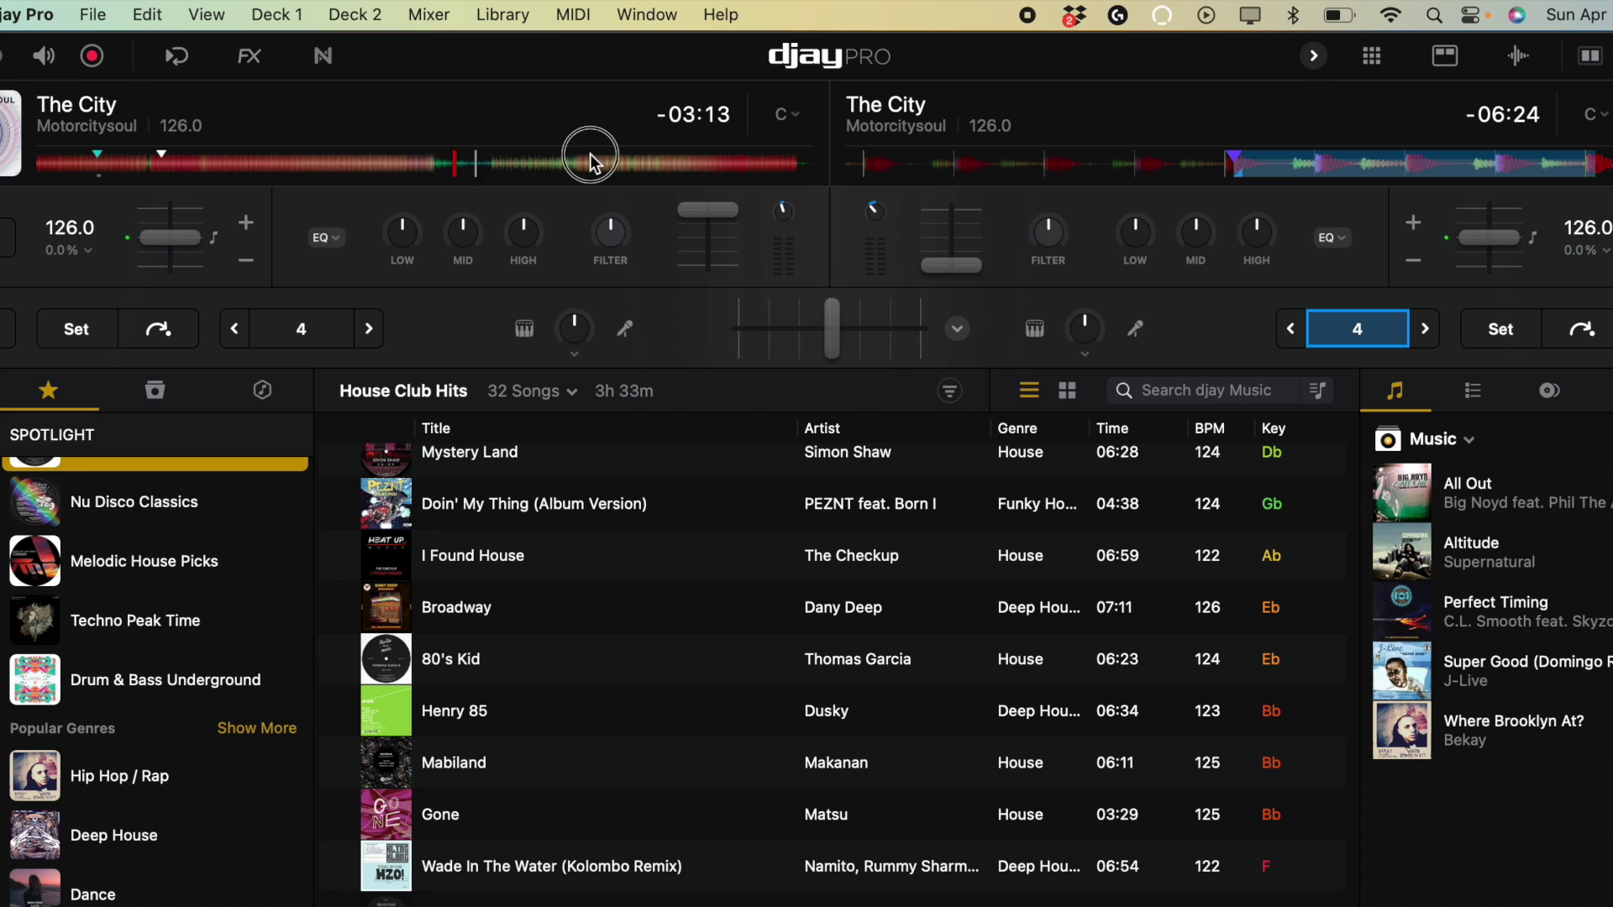
click(650, 162)
click(1318, 340)
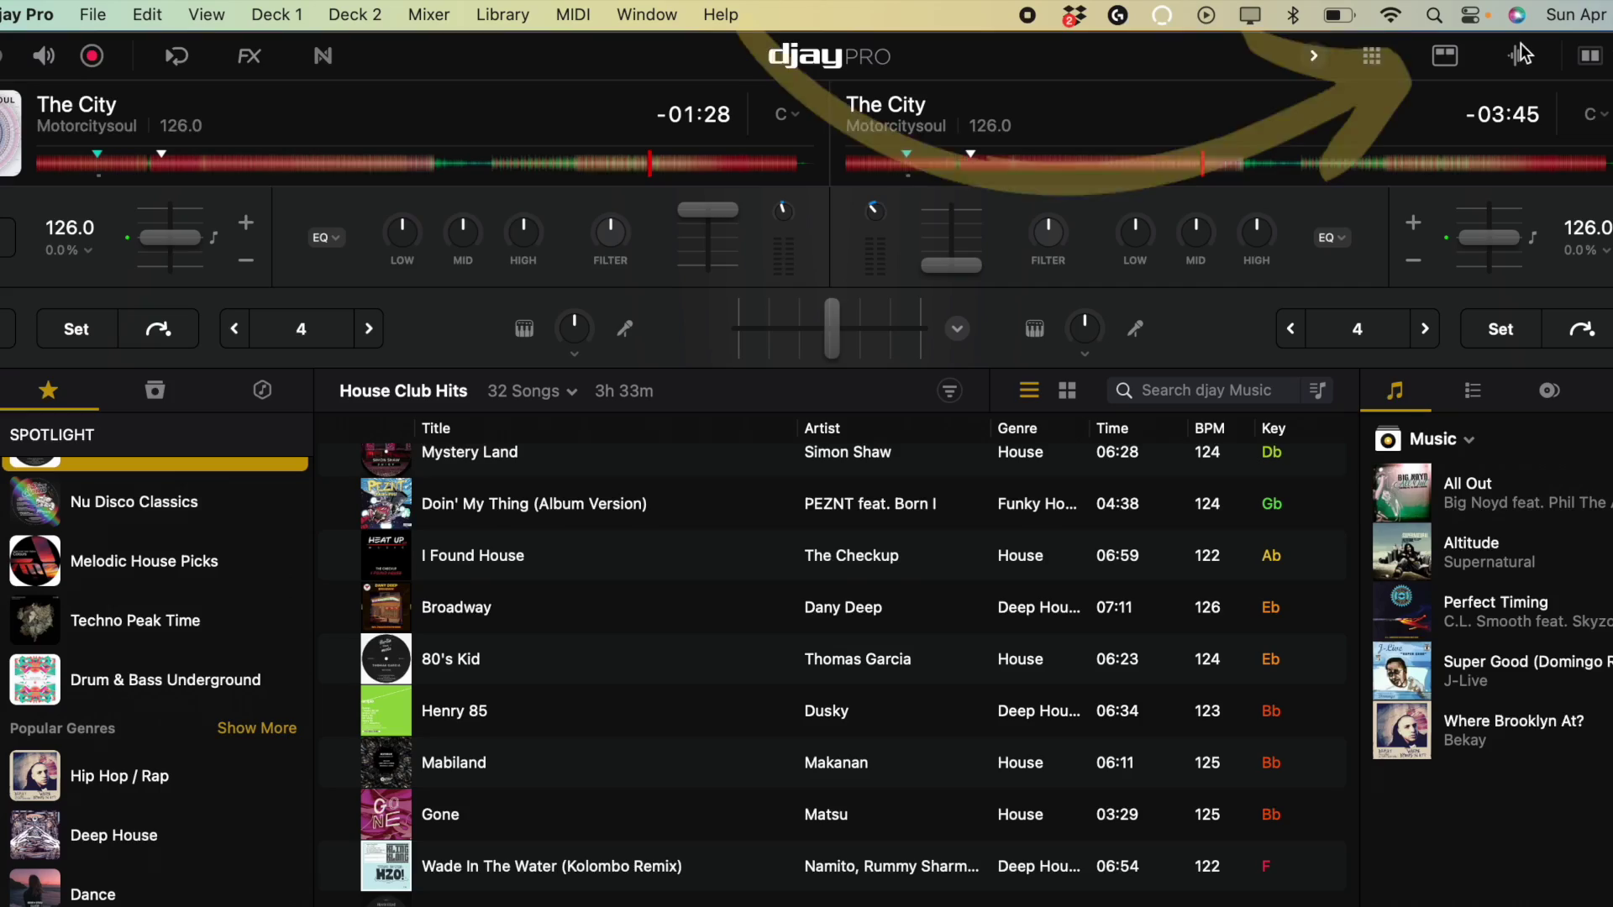
Step: Toggle the large waveform view, nudge deck 1 about one beat, then collapse waveforms to thin strips
click(1521, 55)
click(1521, 55)
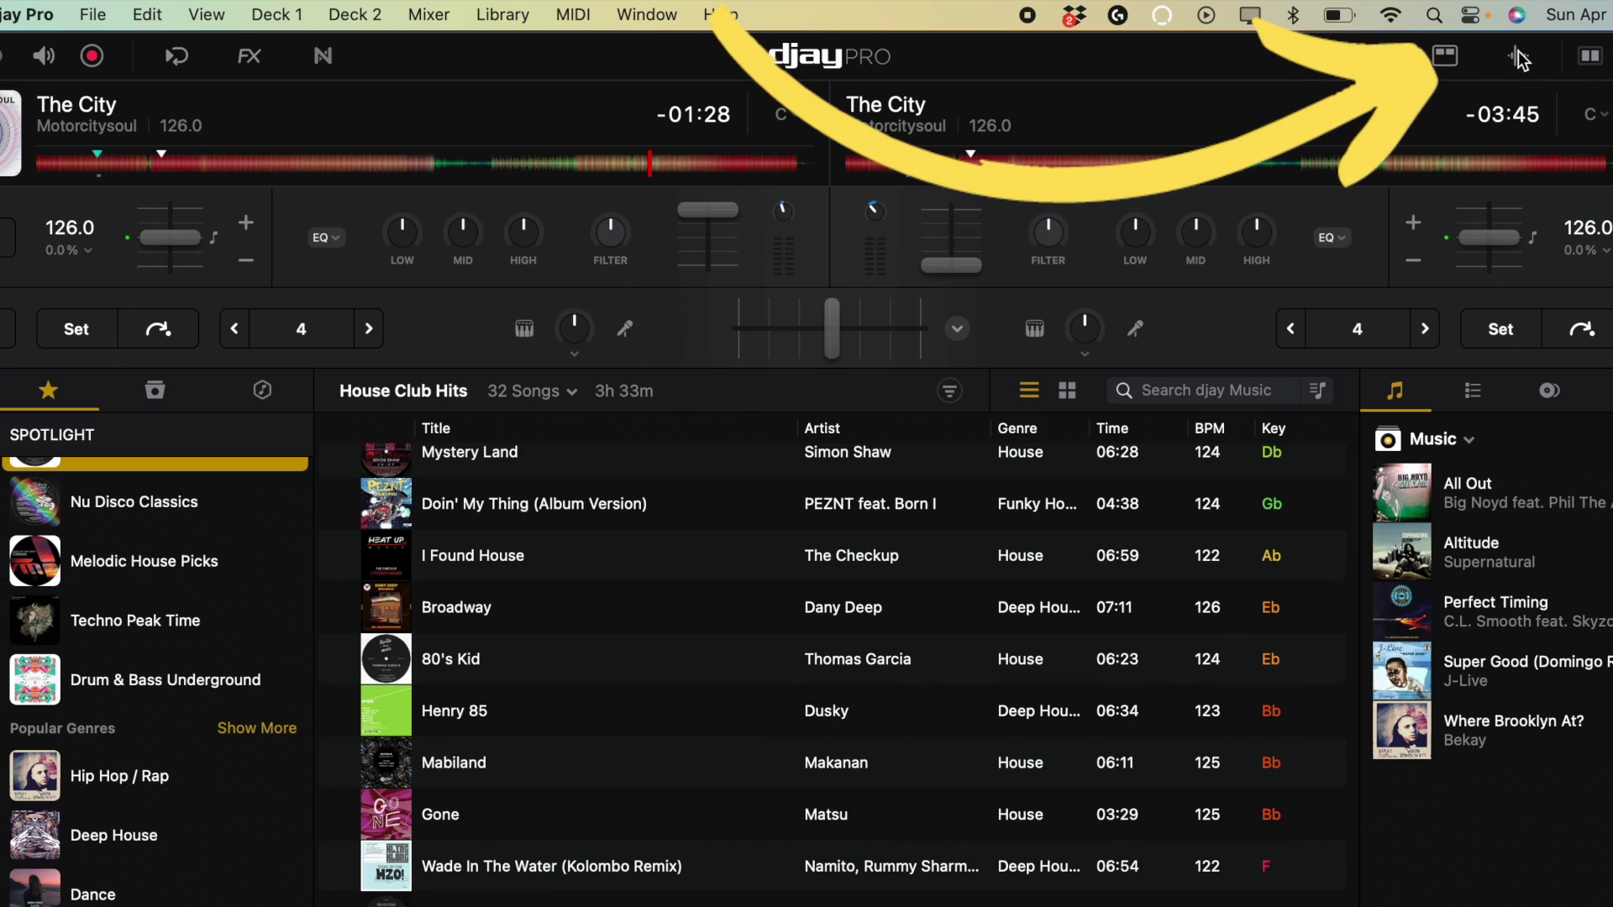
click(1521, 56)
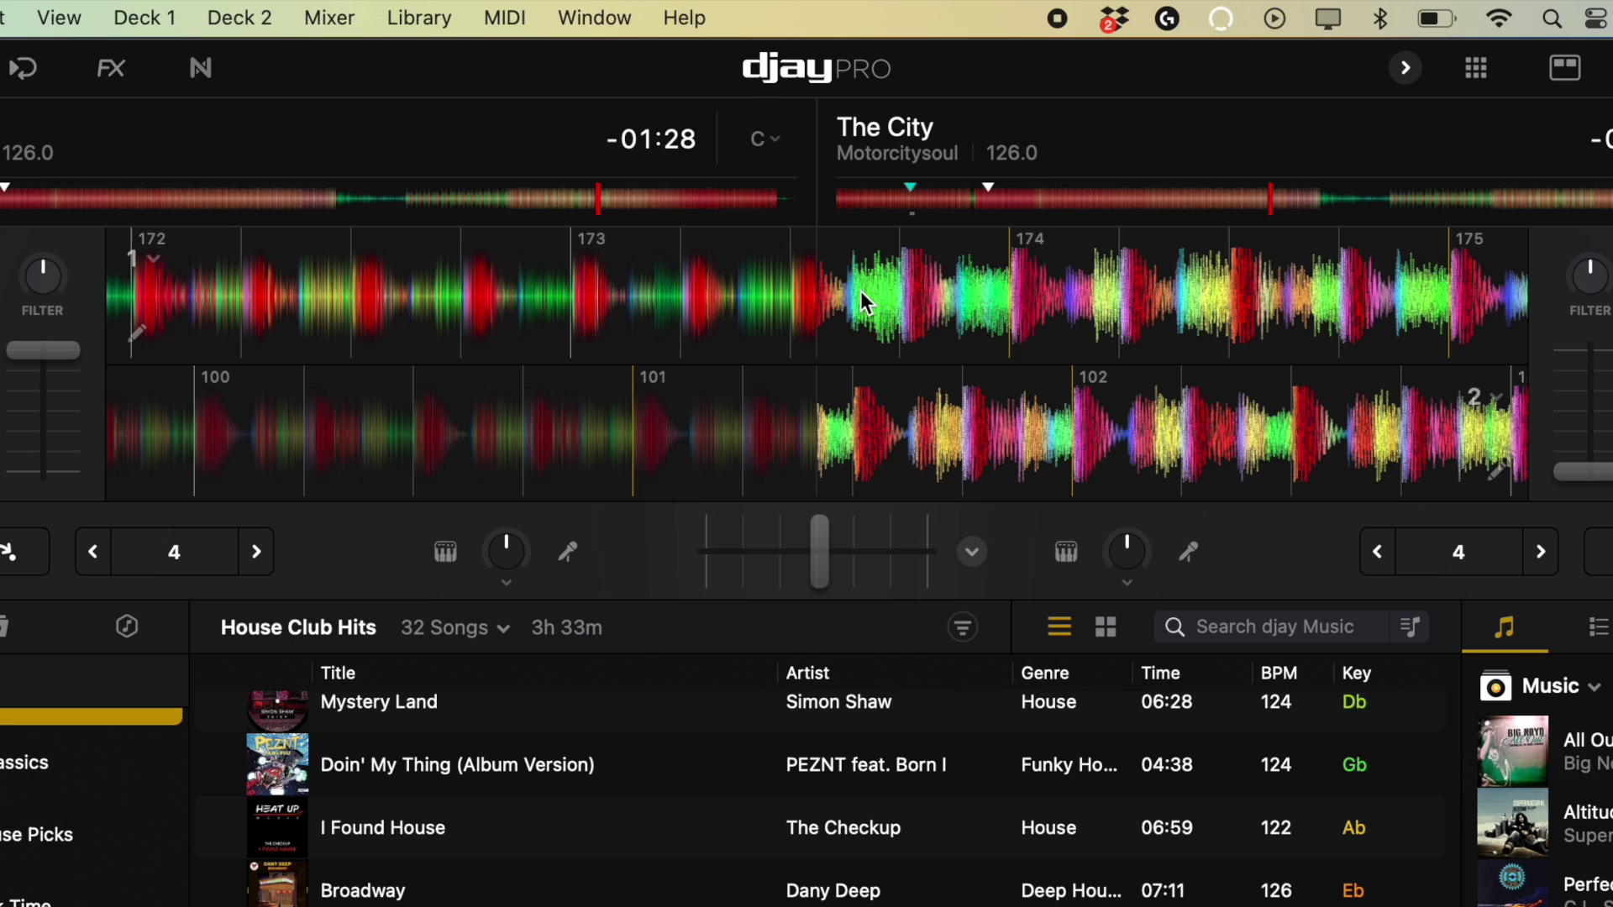
drag(860, 291, 894, 297)
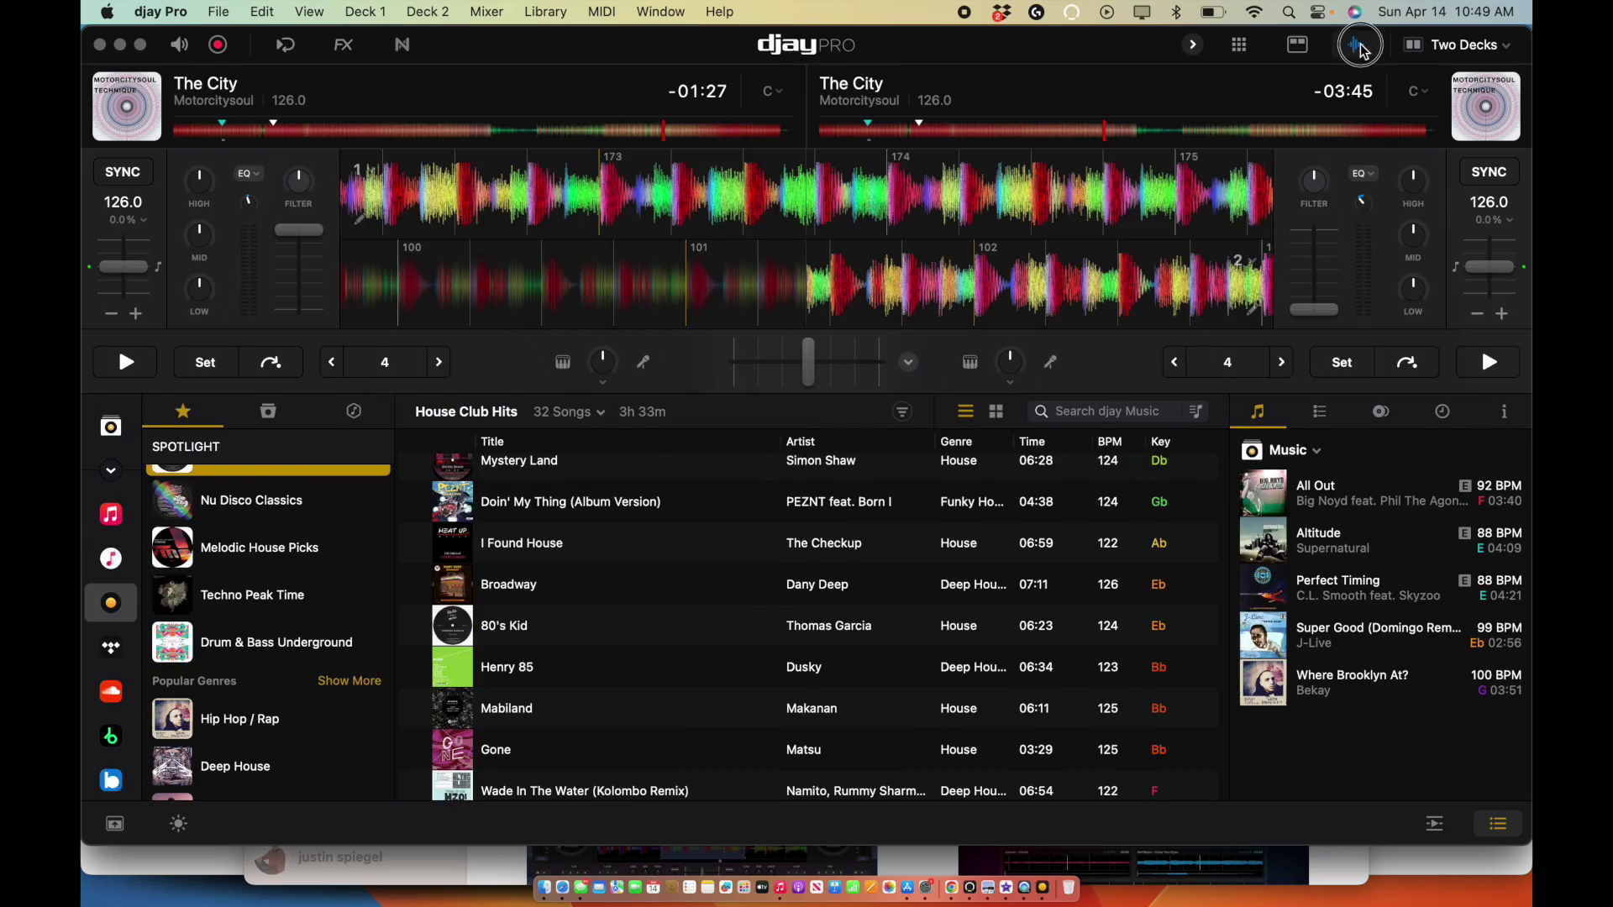
click(1359, 47)
Step: Toggle the waveform size, try the single-deck and Automix layouts, then settle on Two Decks
click(1359, 46)
click(1358, 47)
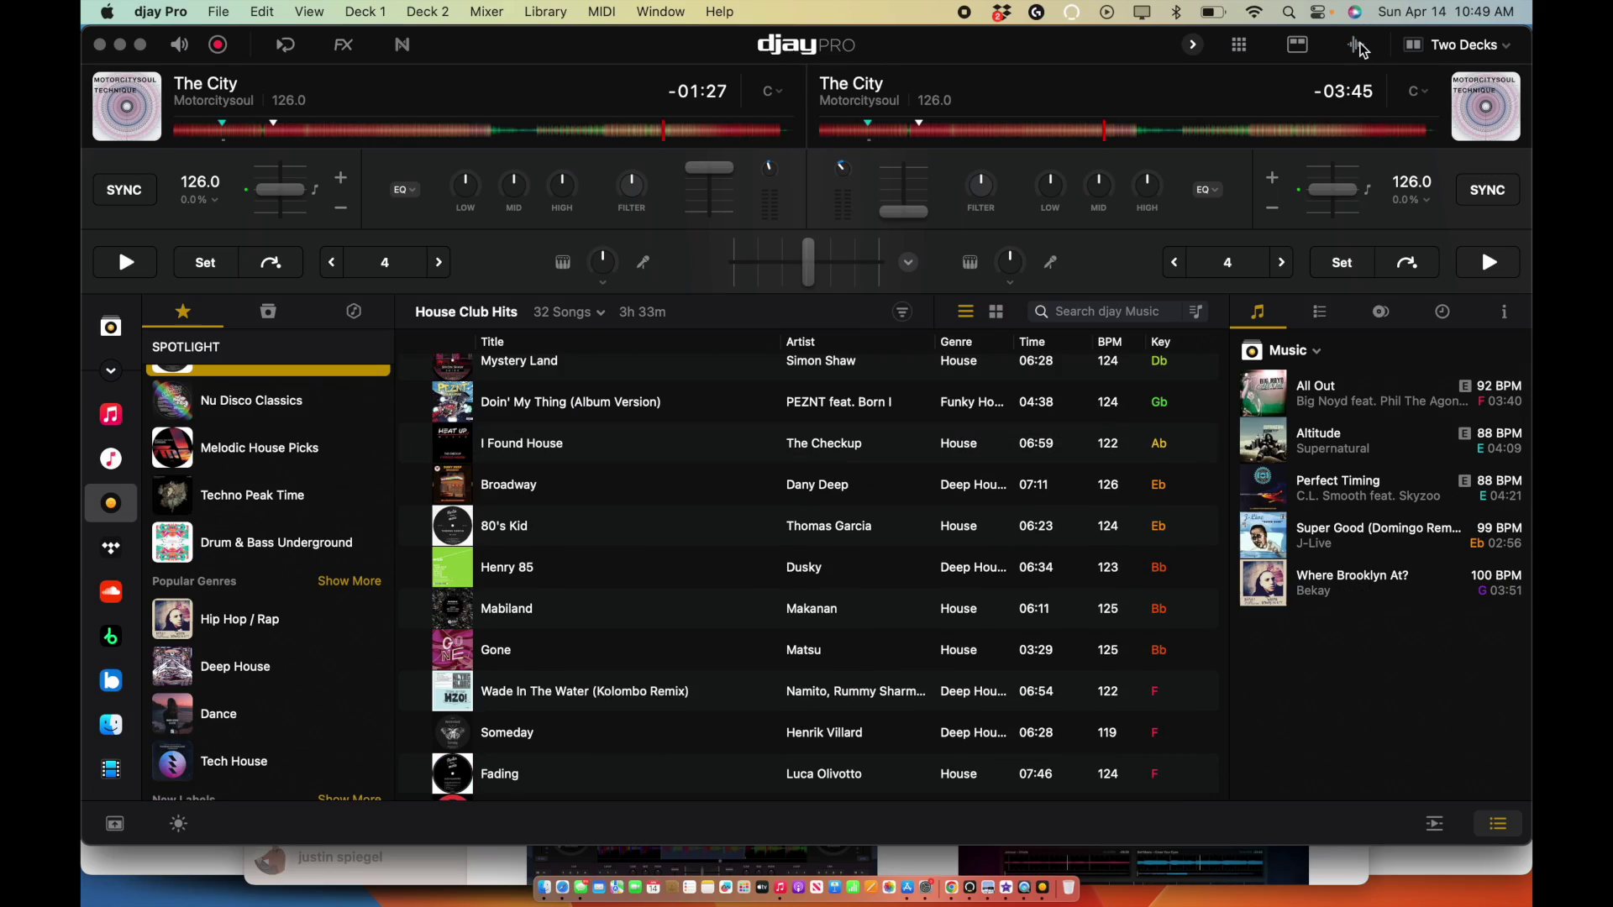
click(1422, 52)
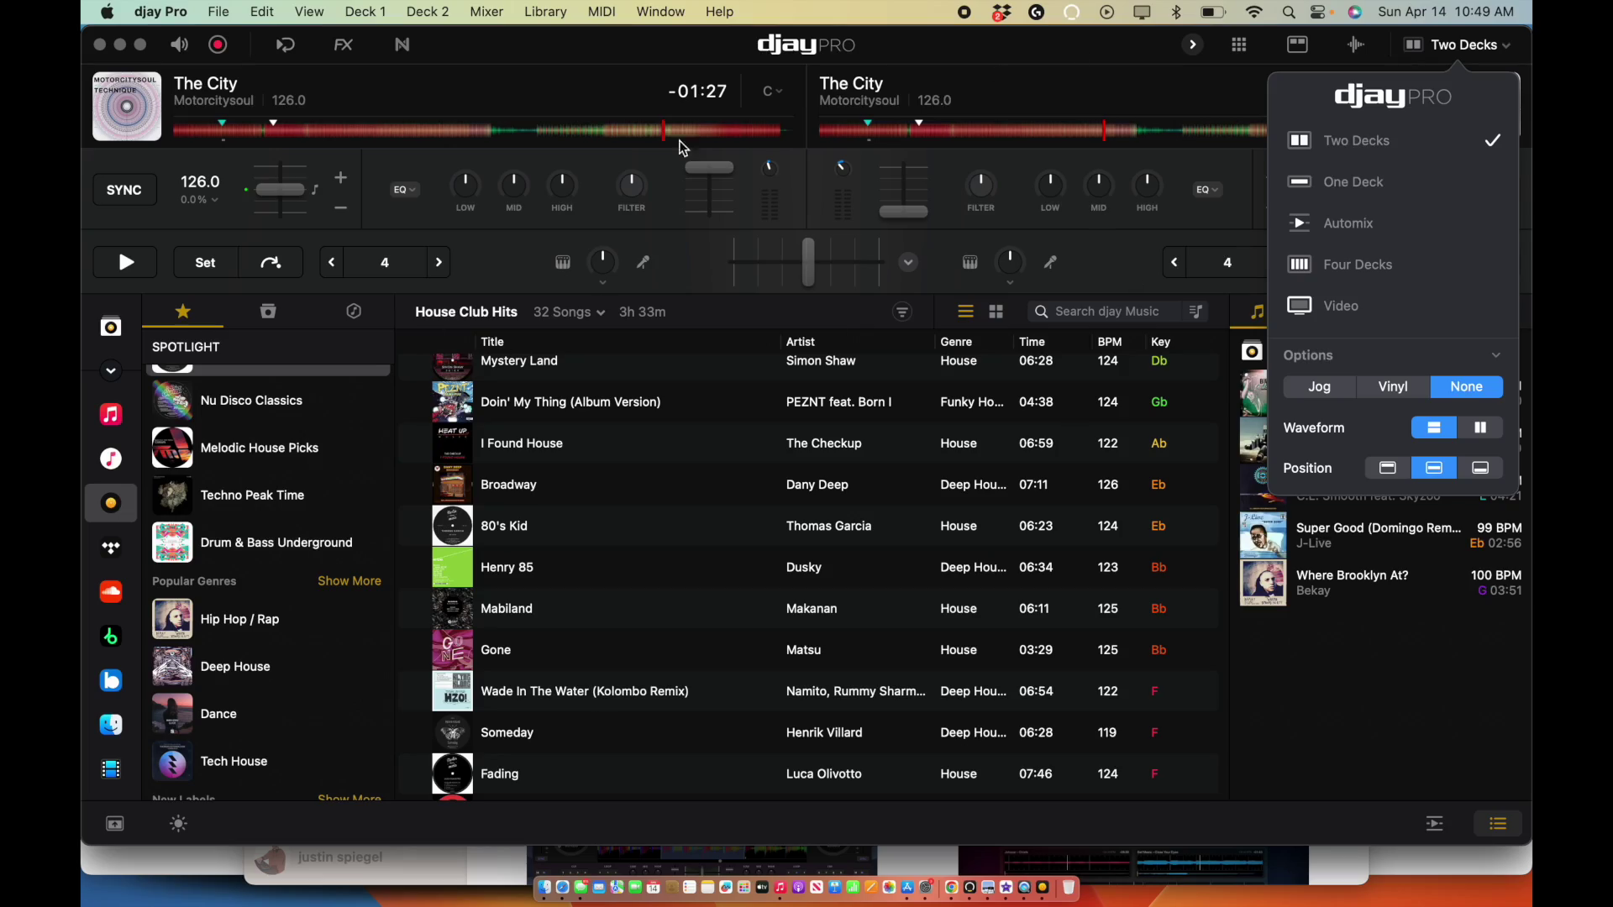
click(1370, 195)
click(1487, 52)
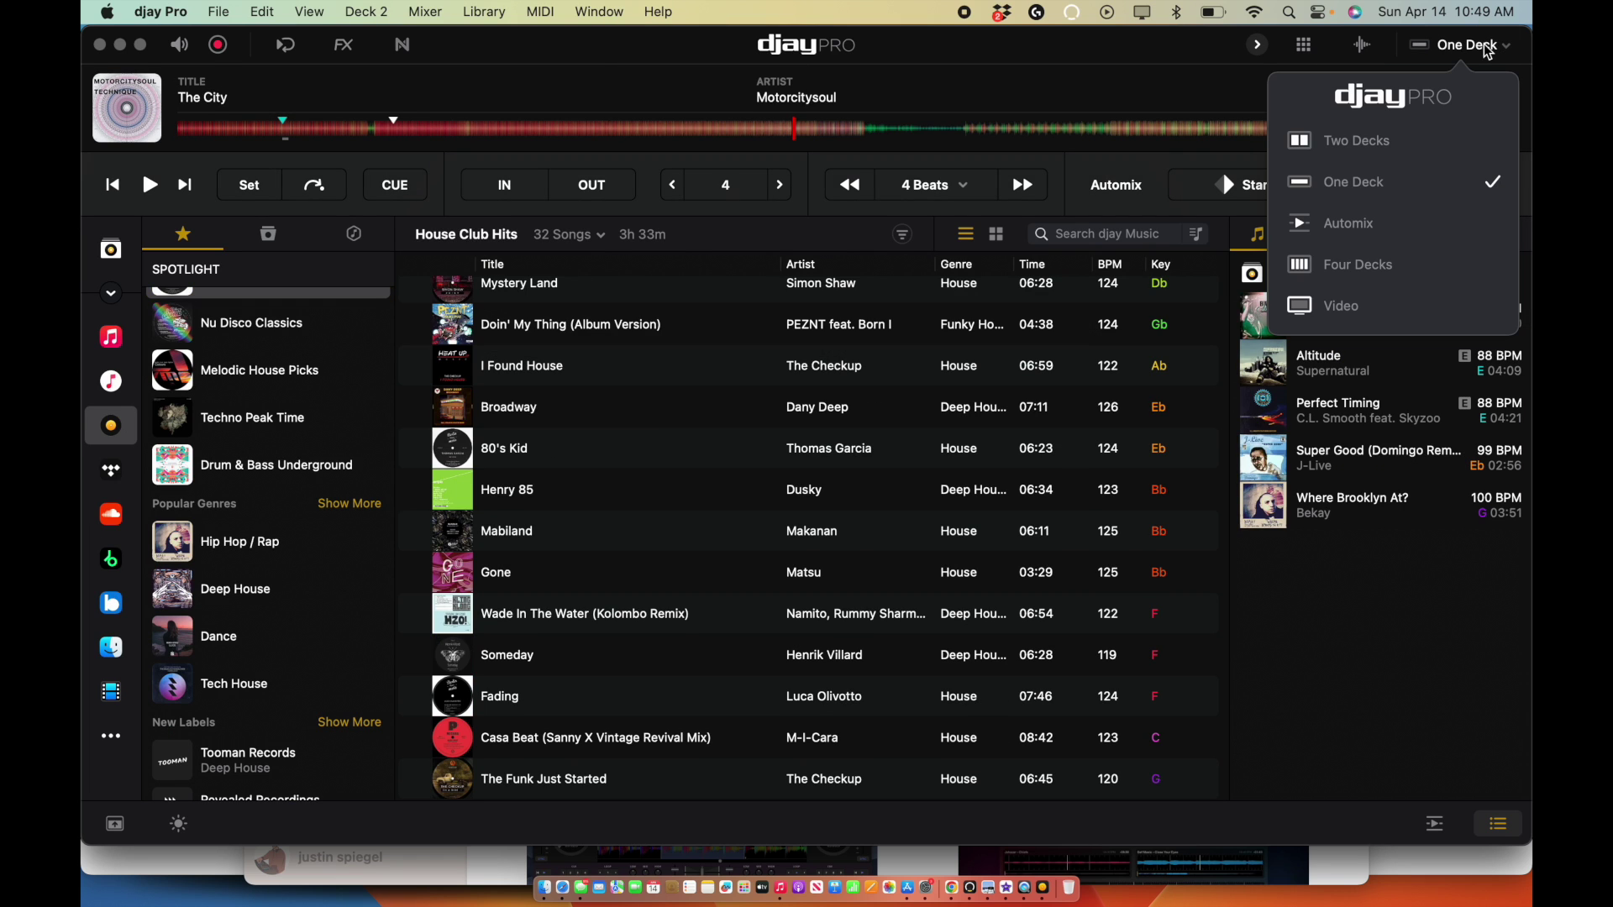
click(1415, 233)
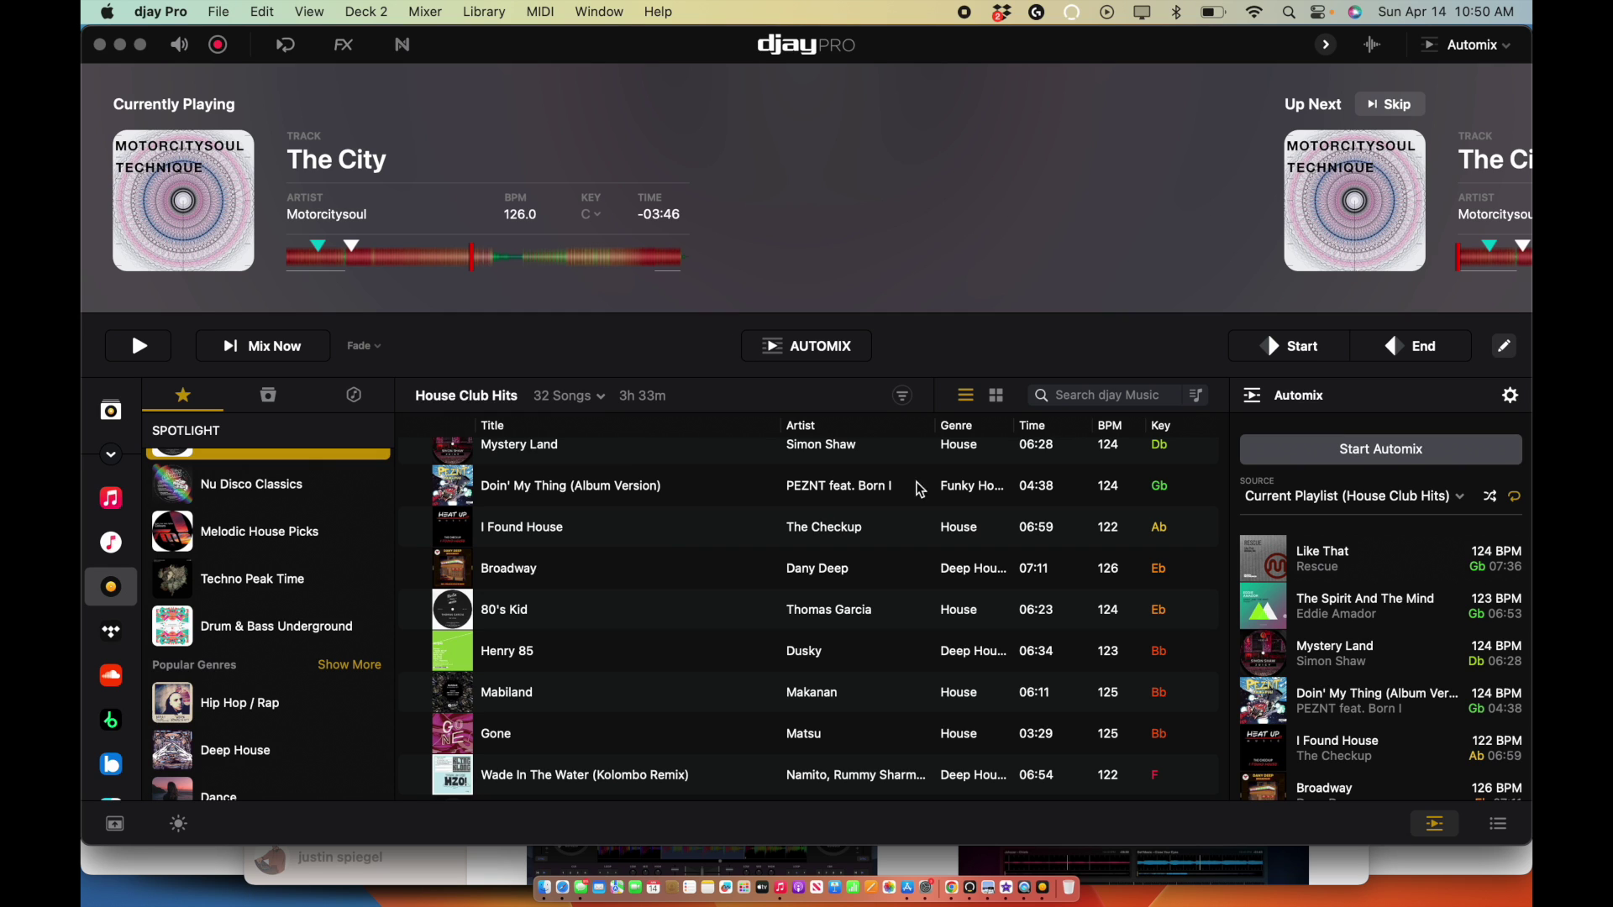
click(1489, 46)
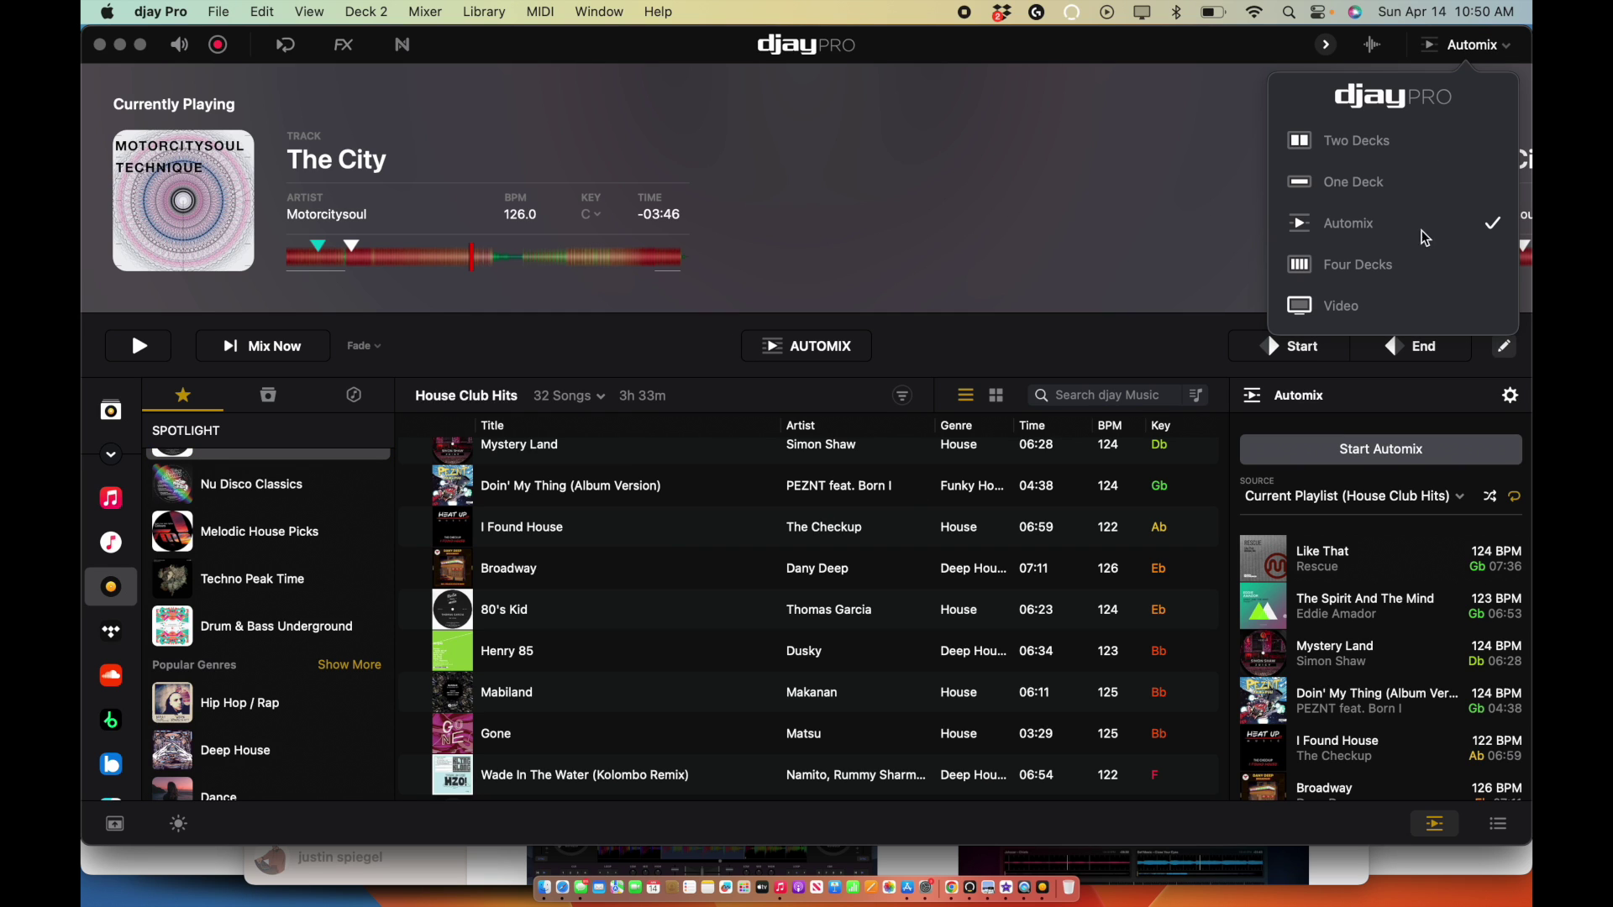
click(1414, 274)
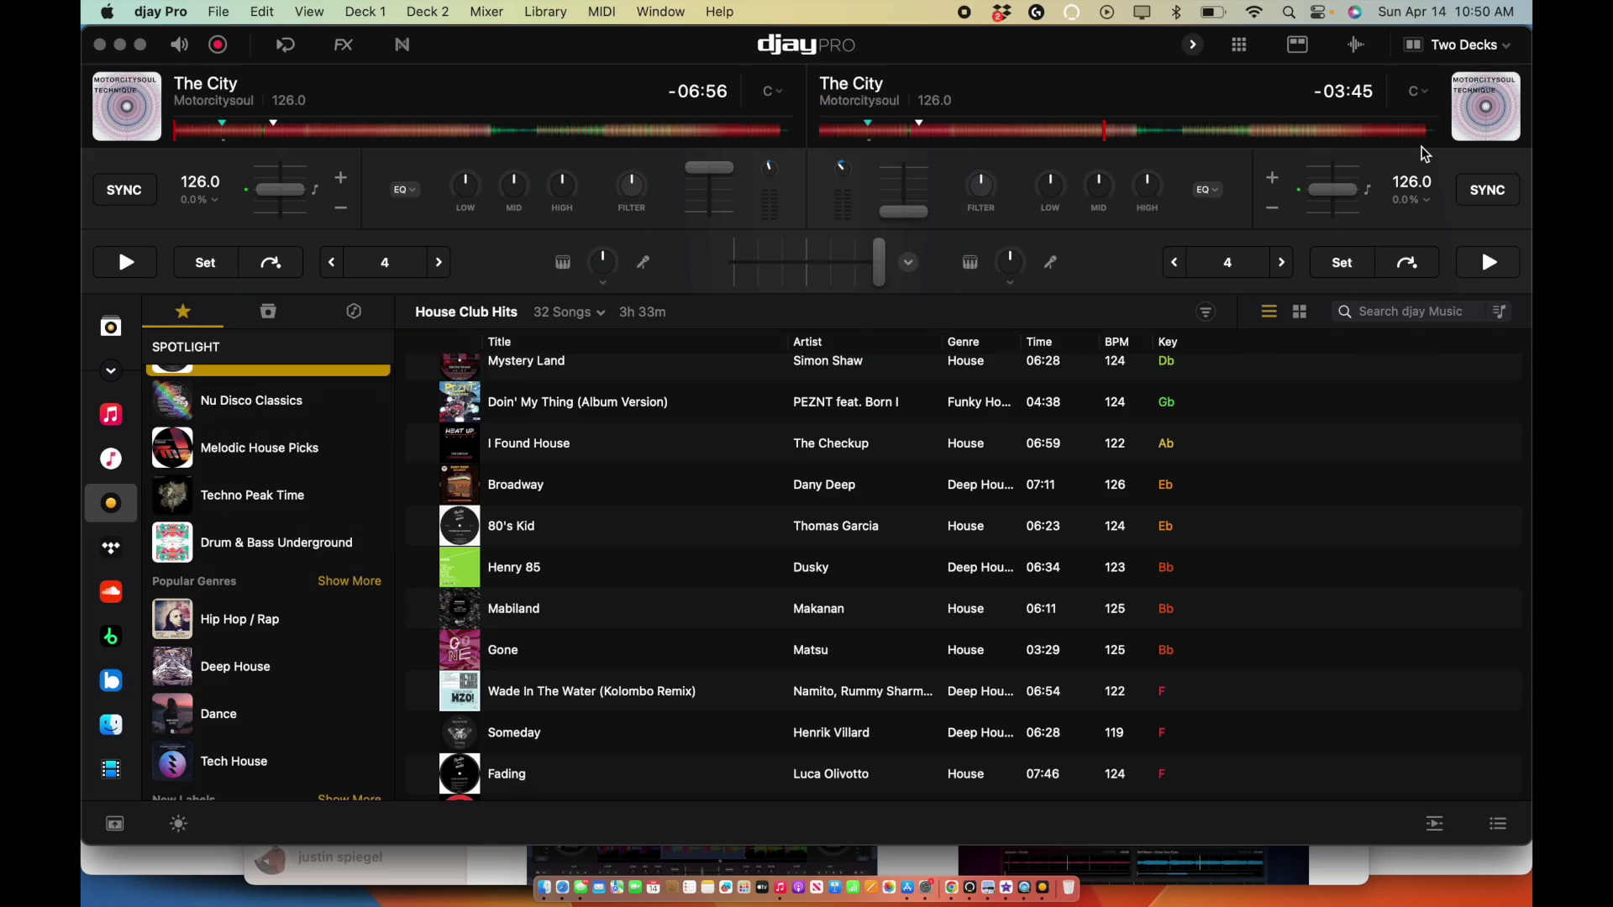
Step: Try vertical and horizontal deck waveforms, hide large waveforms, reopen layout options, and select Doin' My Thing
click(1461, 48)
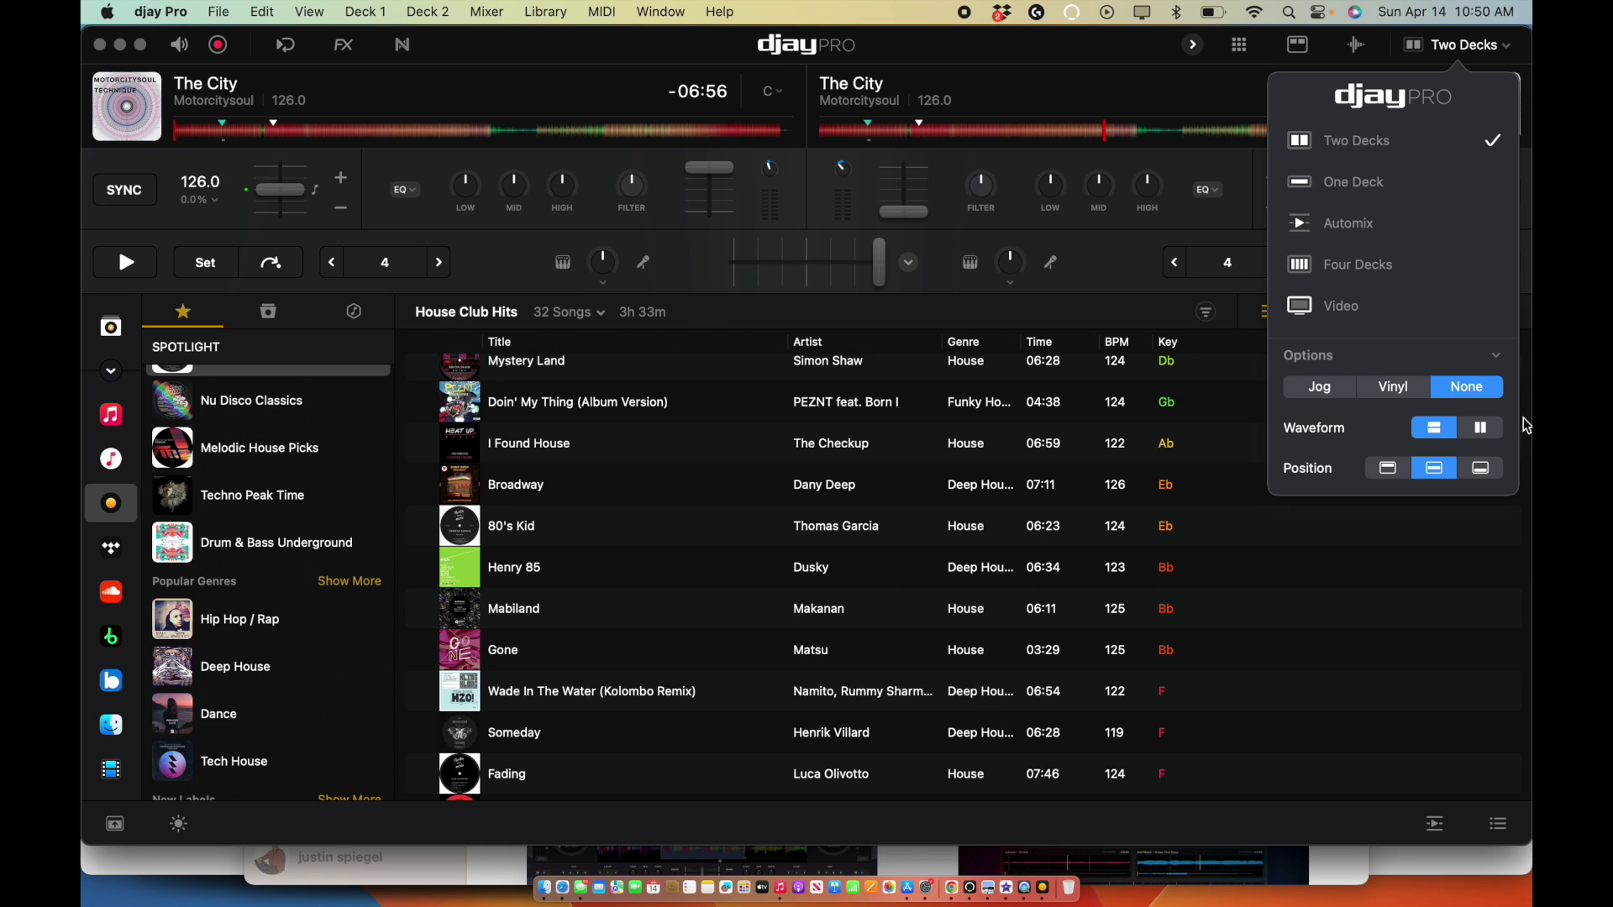
click(1481, 428)
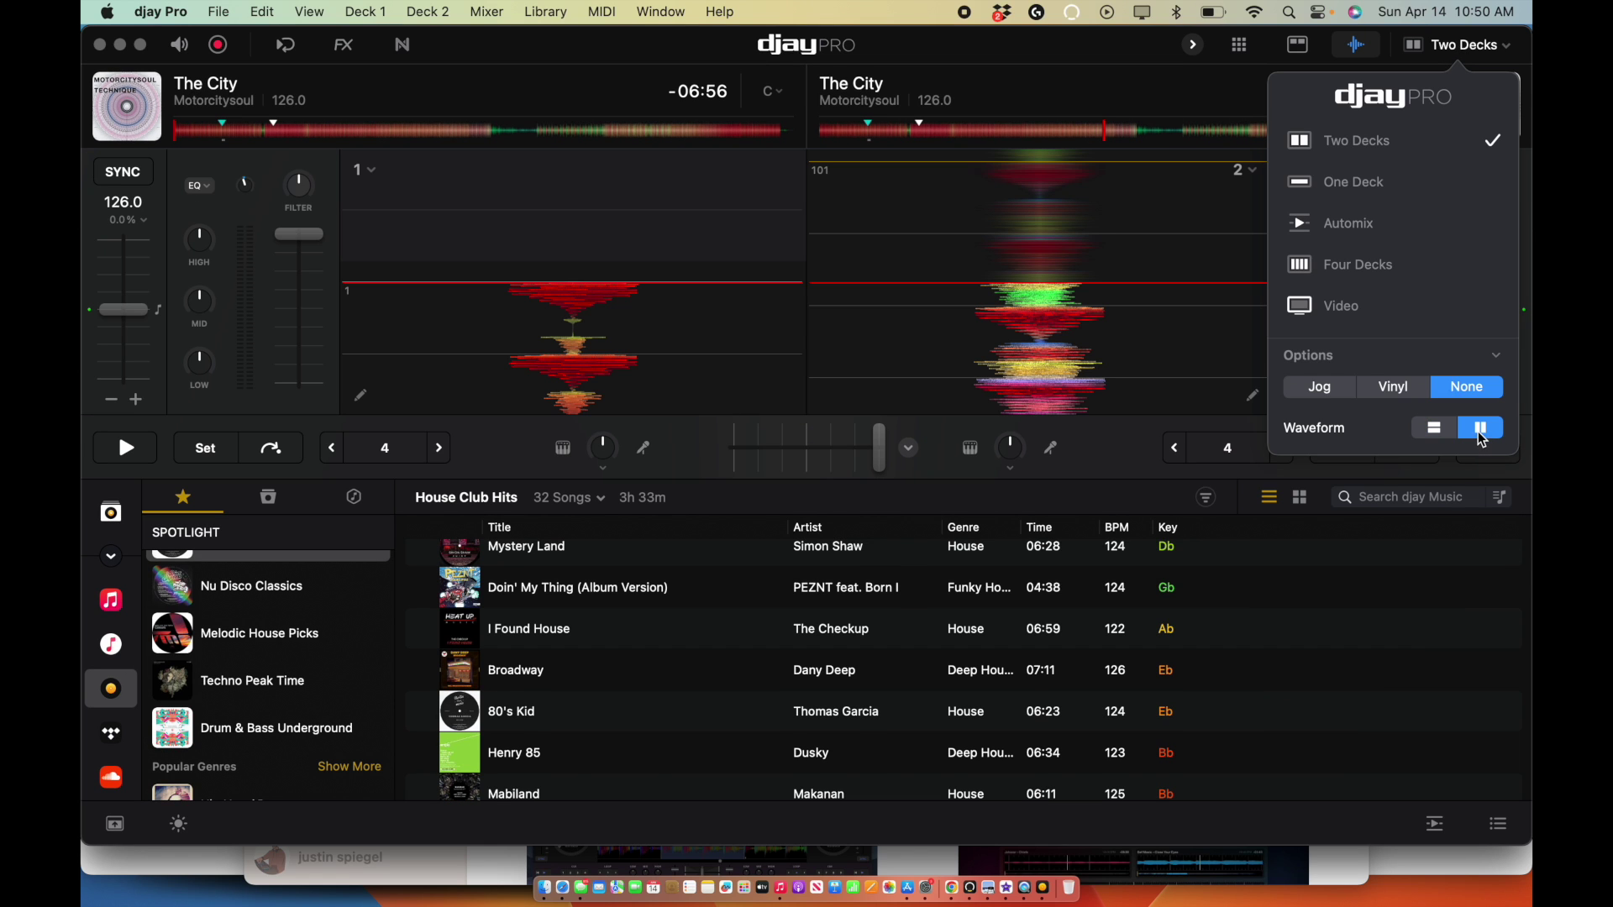
click(1451, 435)
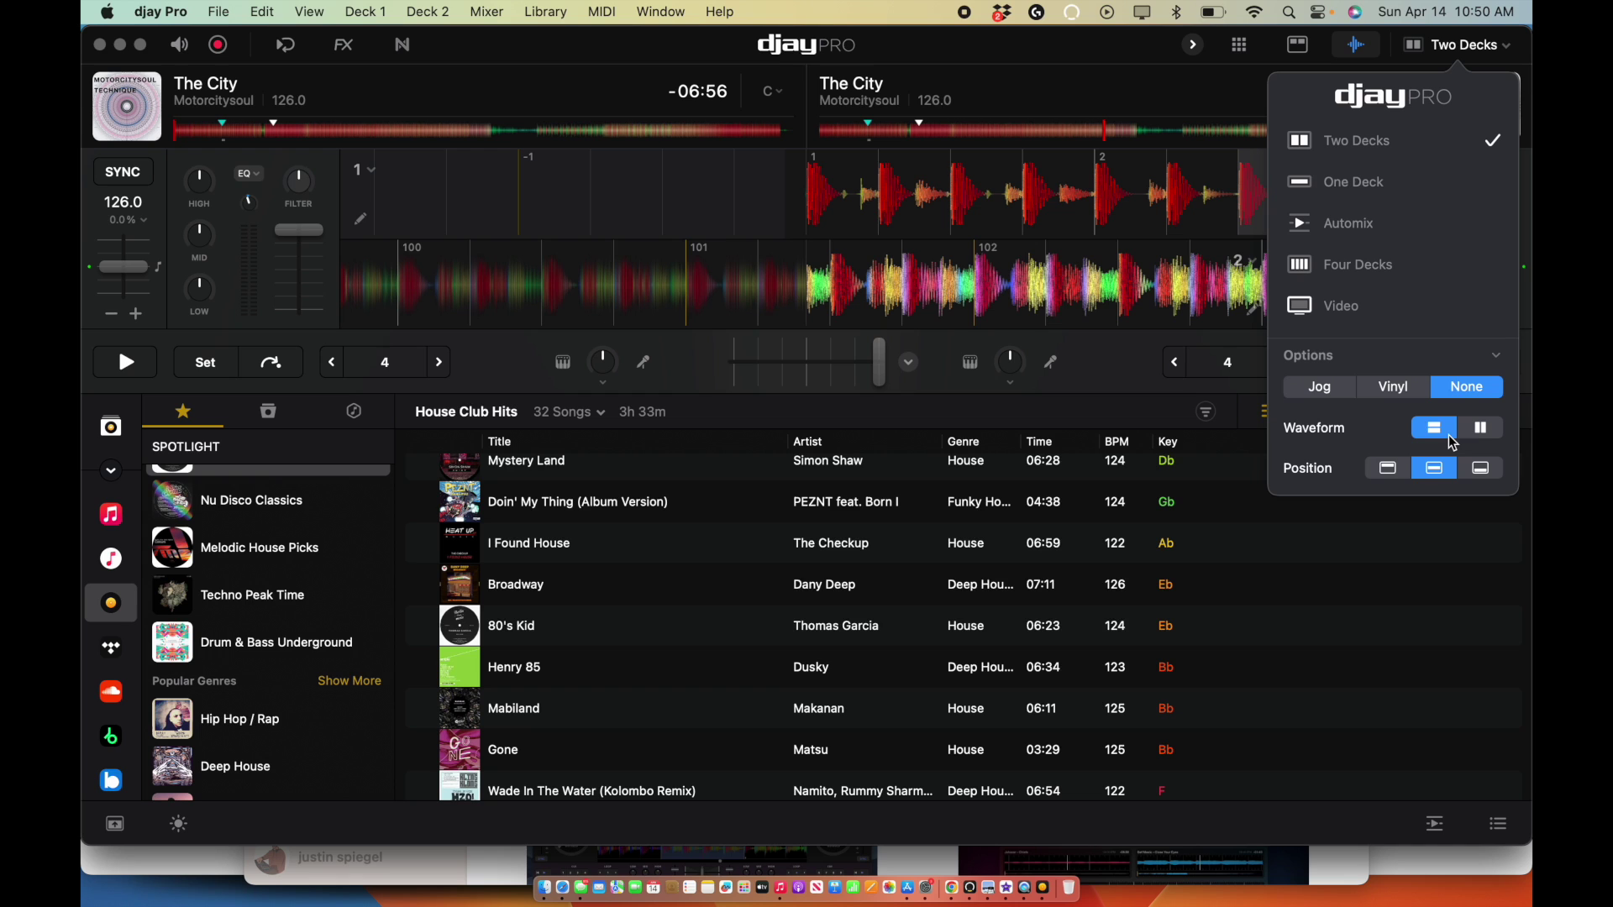
click(1356, 46)
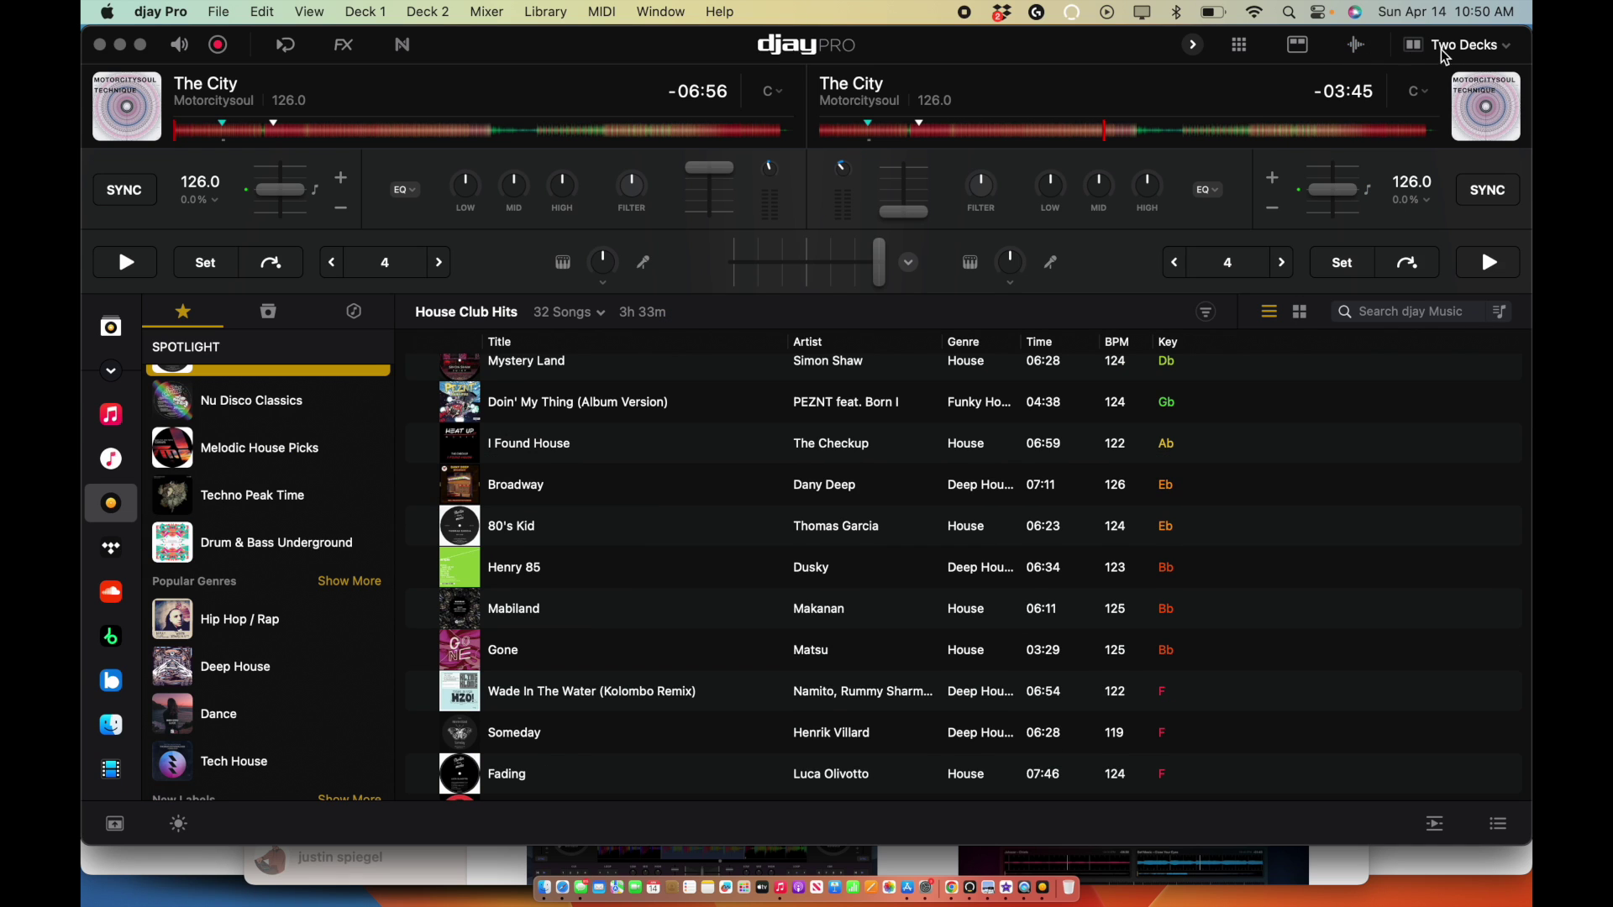
click(1491, 48)
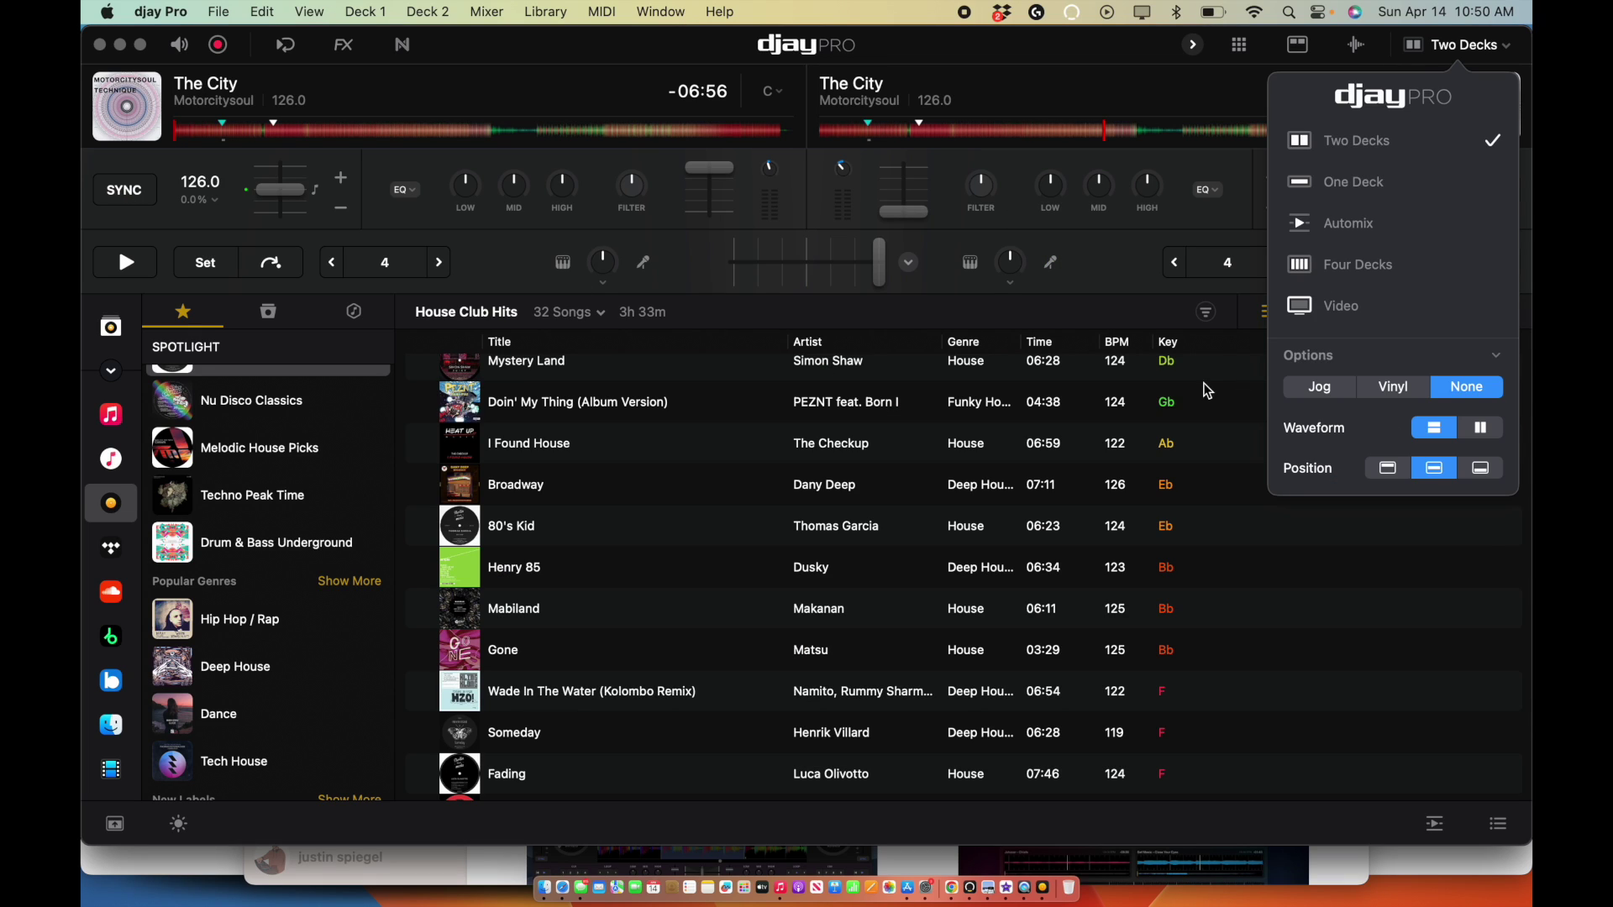
click(1208, 390)
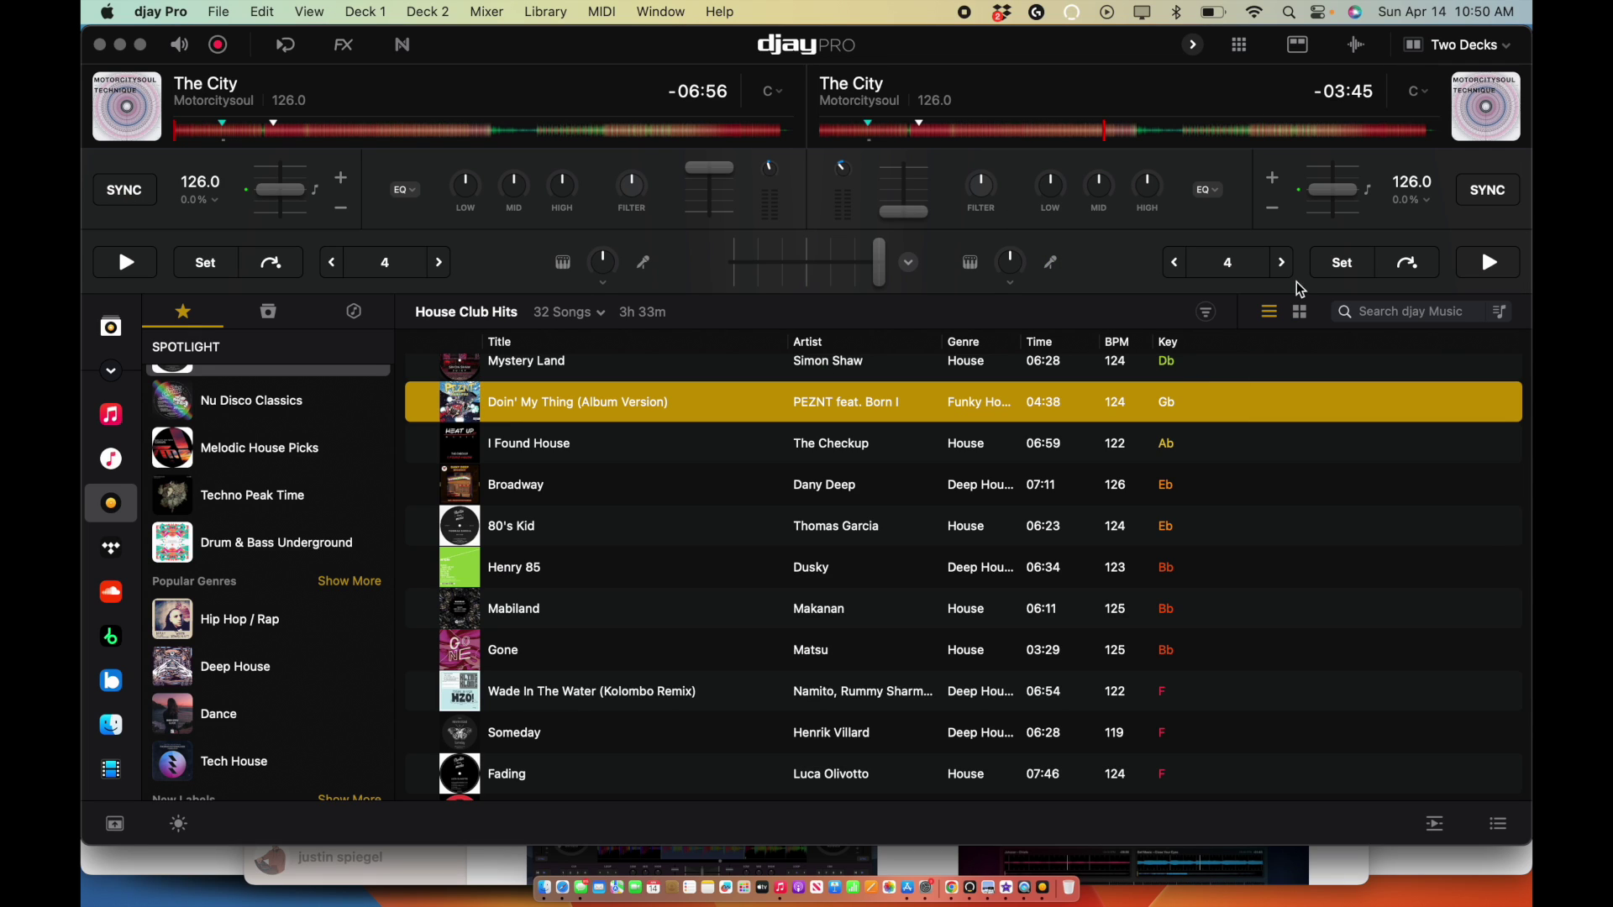
Step: Switch the Two Decks layout option to Jog so both decks show jog wheels
click(1470, 46)
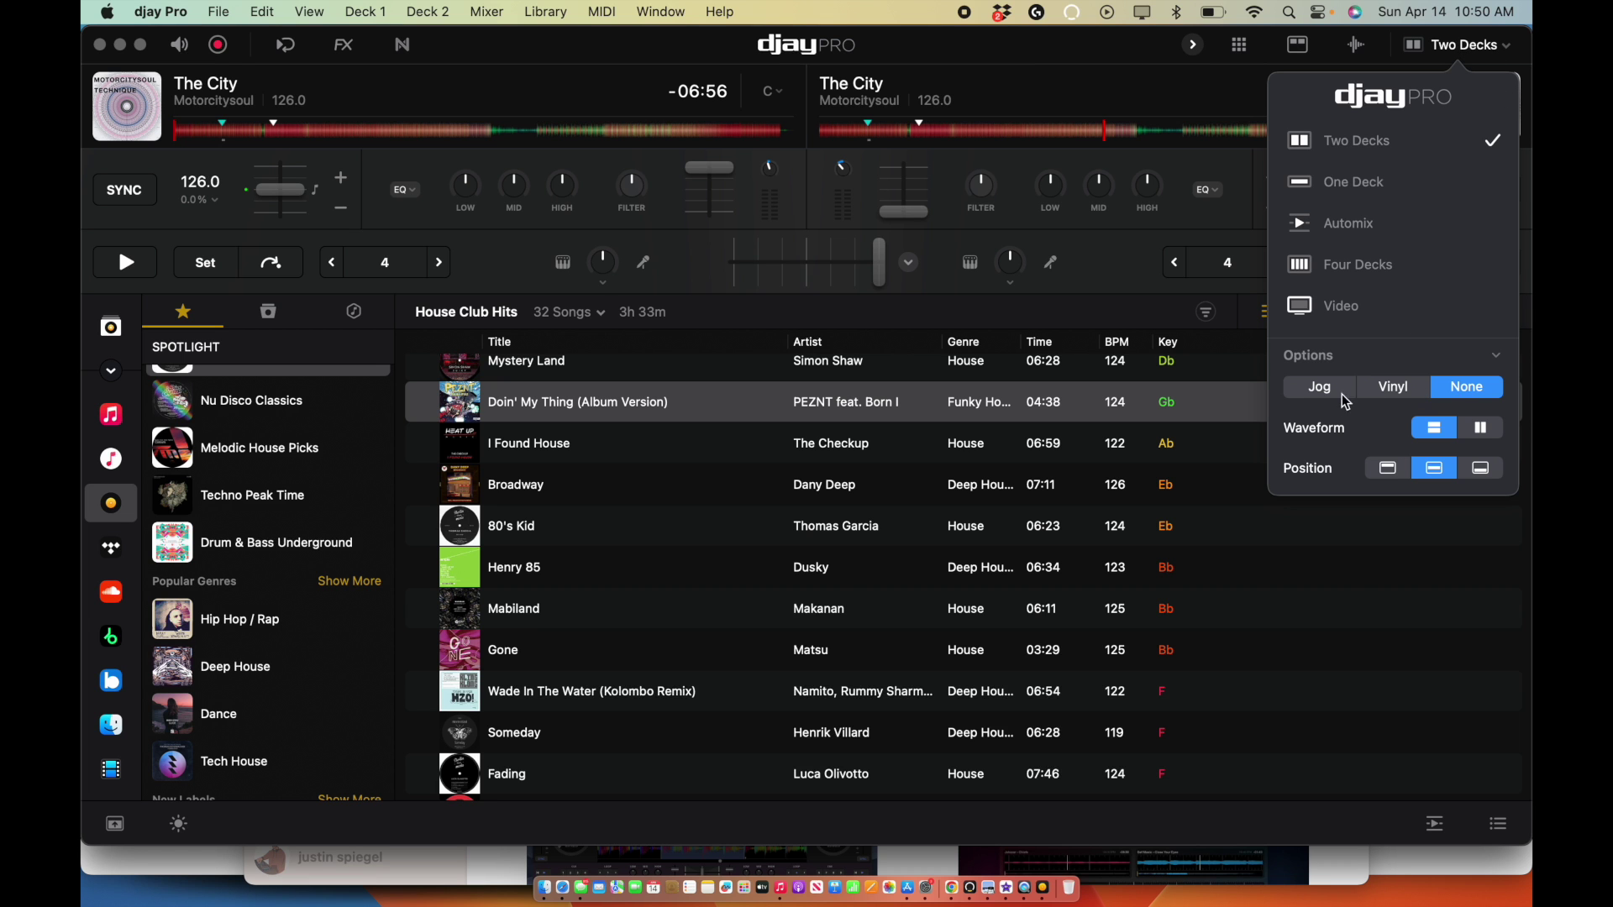
click(1321, 388)
click(1157, 280)
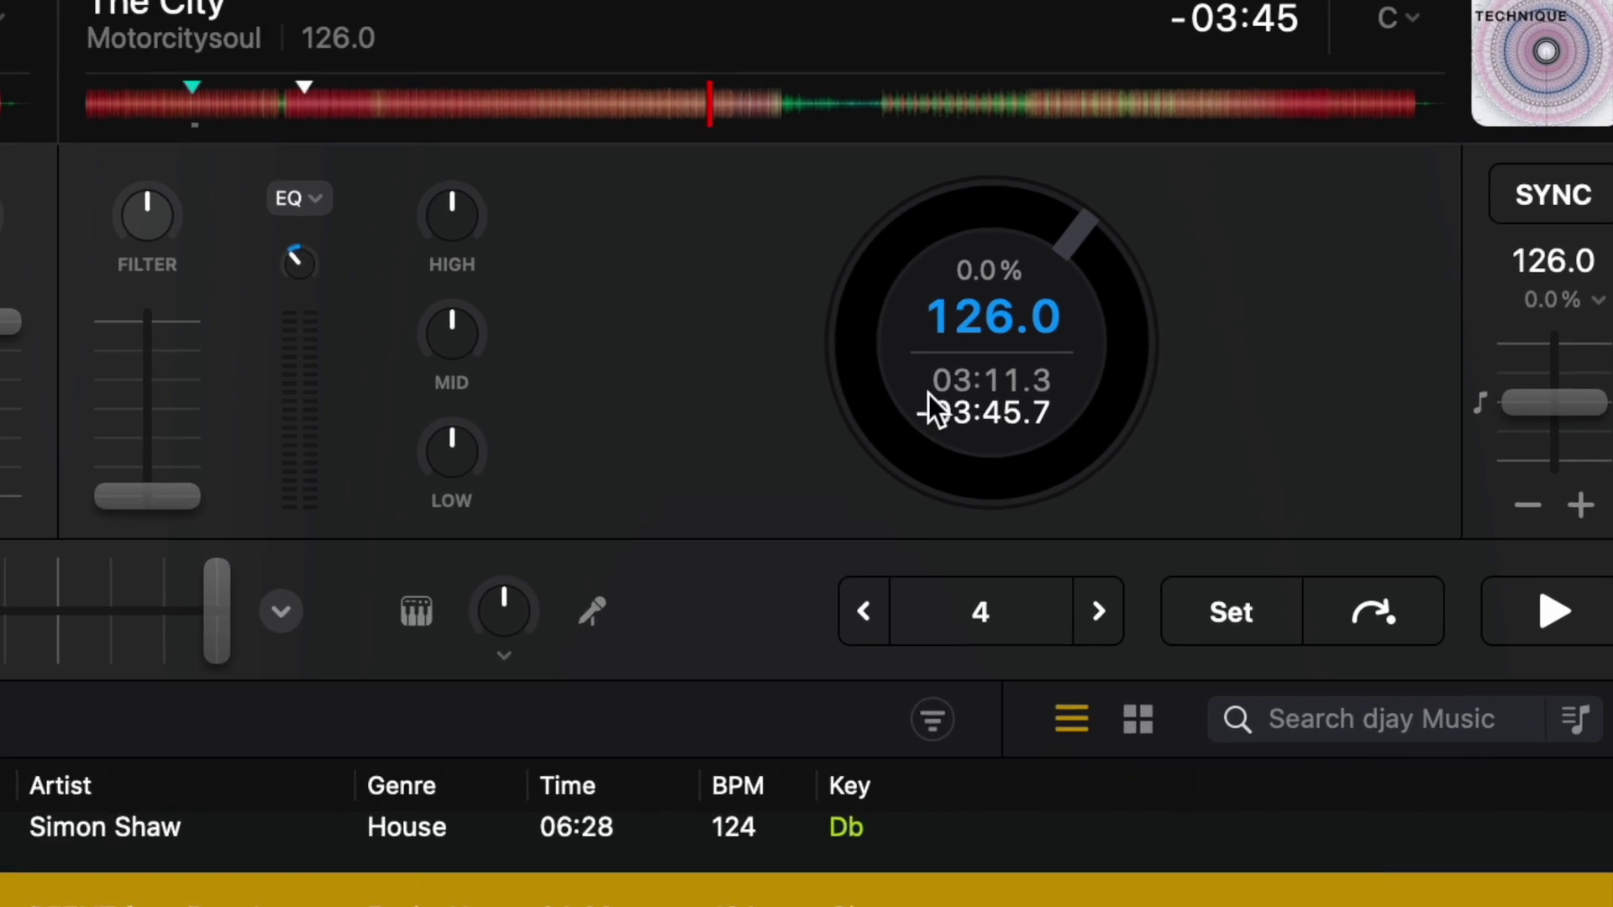
Step: Nudge deck 2's jog wheel, then jump it back to about 02:11 on the waveform overview
mouse_move(930, 395)
mouse_down()
mouse_move(945, 528)
mouse_move(847, 329)
mouse_move(777, 442)
mouse_move(899, 406)
mouse_up()
drag(645, 591, 652, 658)
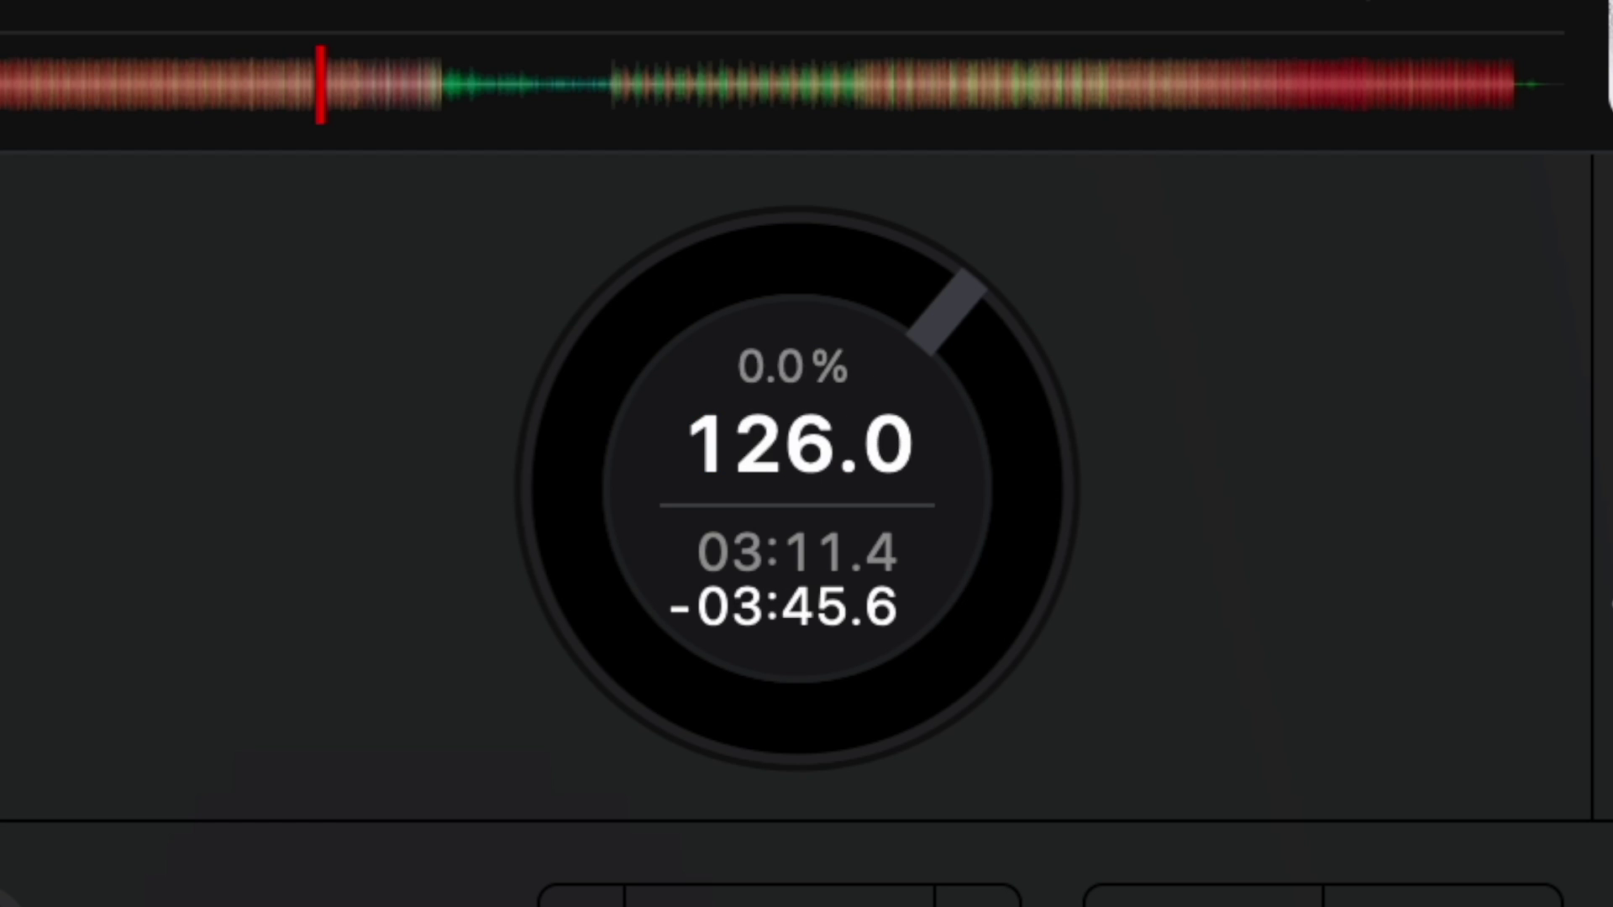
click(4, 75)
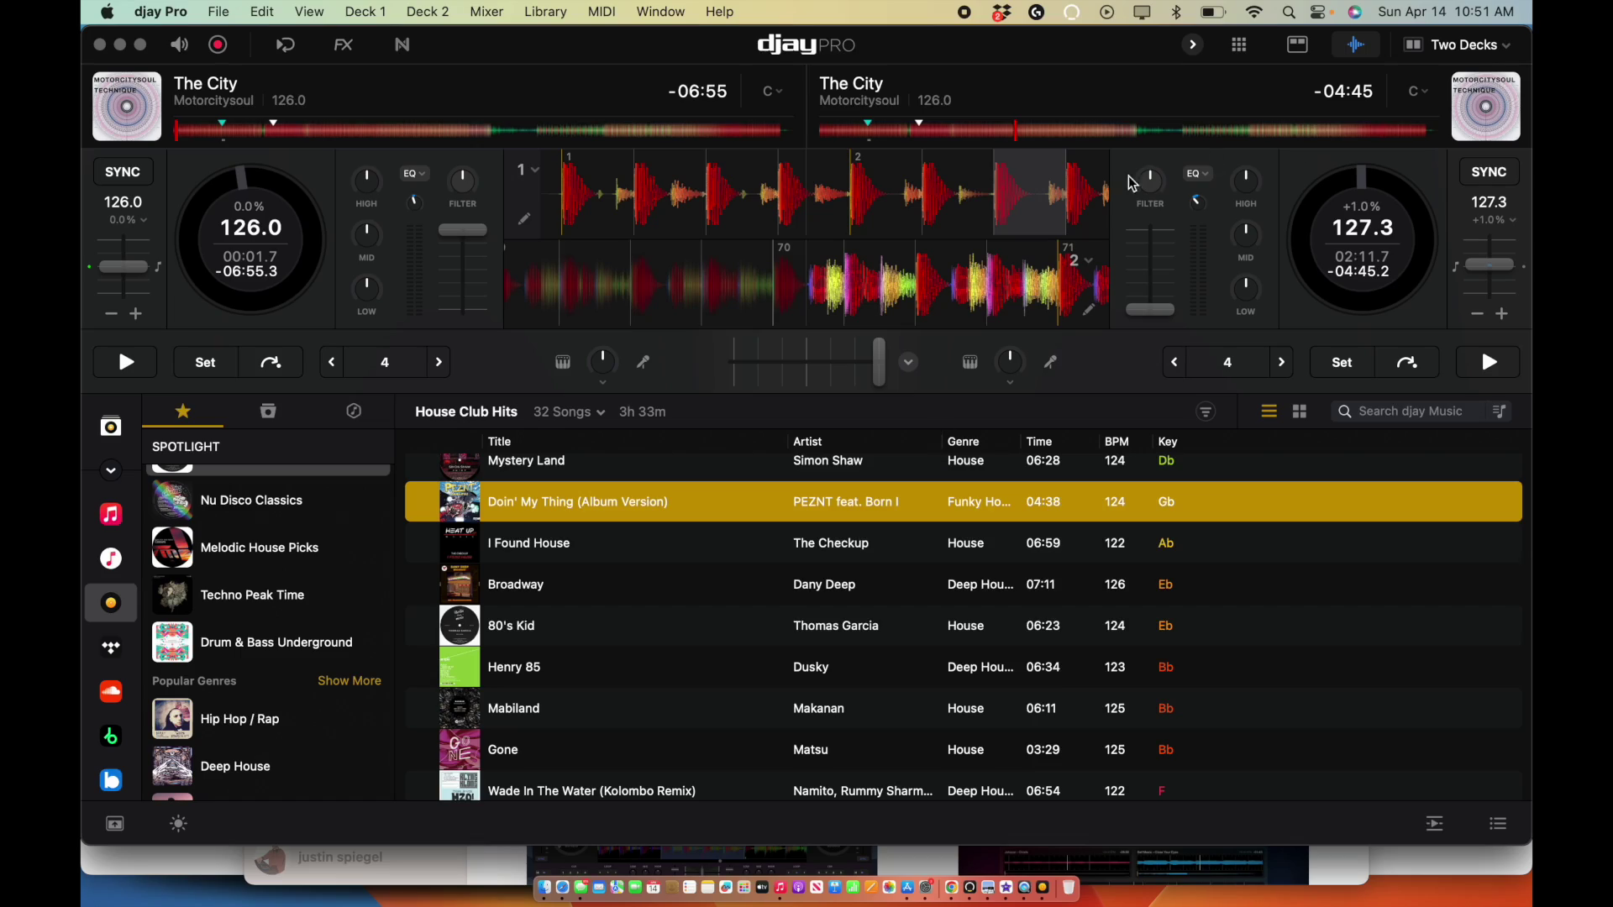
Step: Set the Two Decks option to Vinyl, turning both decks into turntables with waveforms below
click(1355, 45)
click(1355, 47)
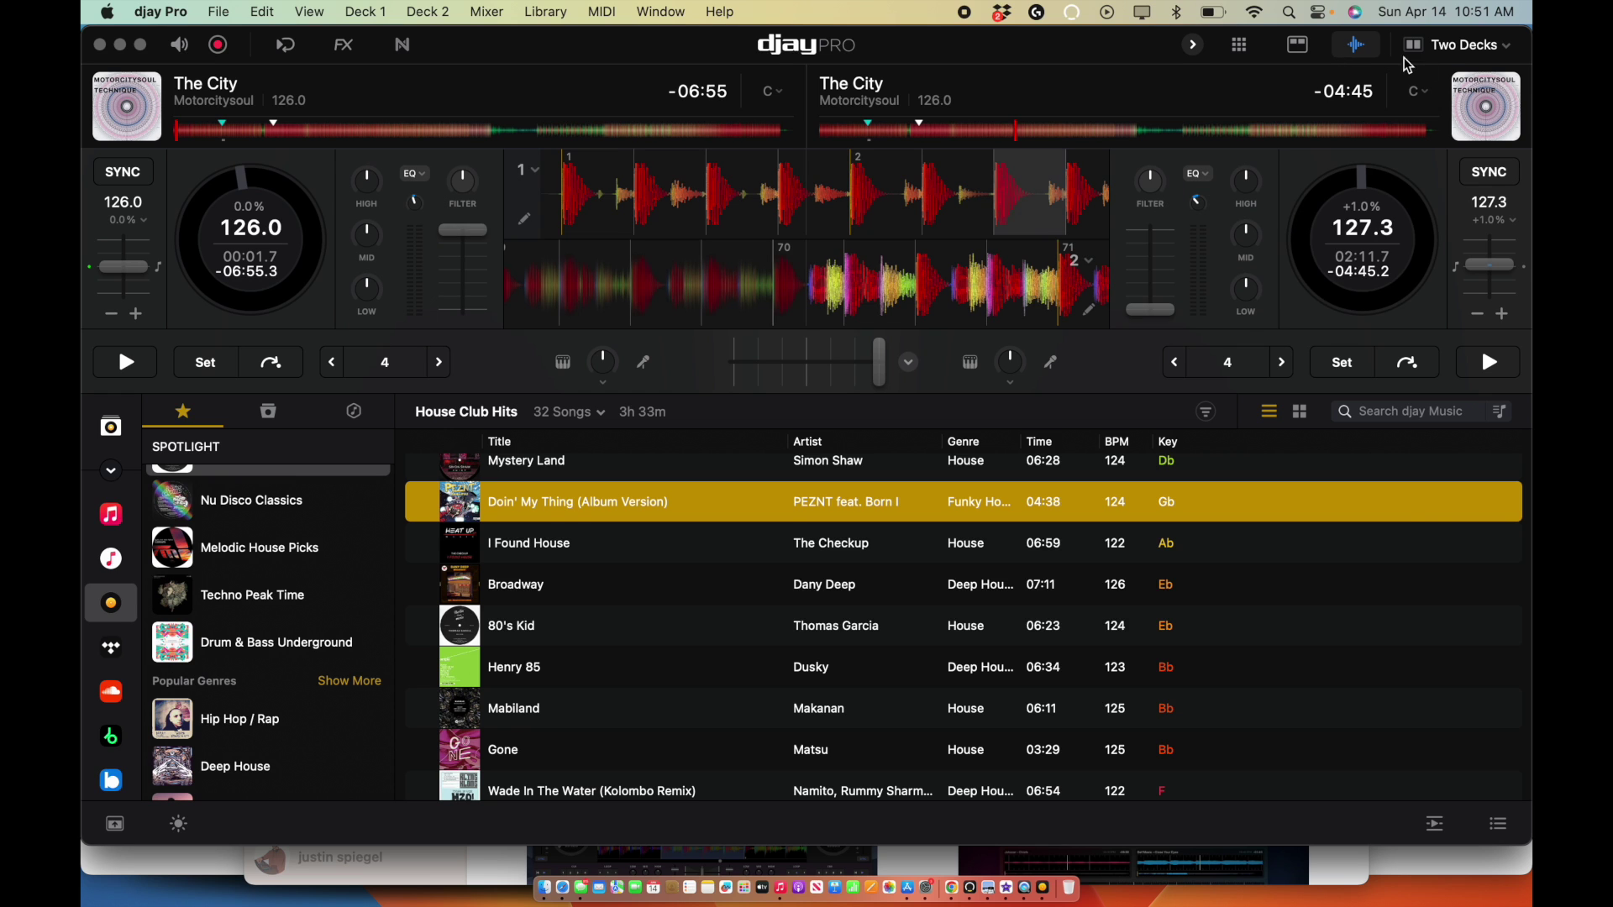
click(1431, 47)
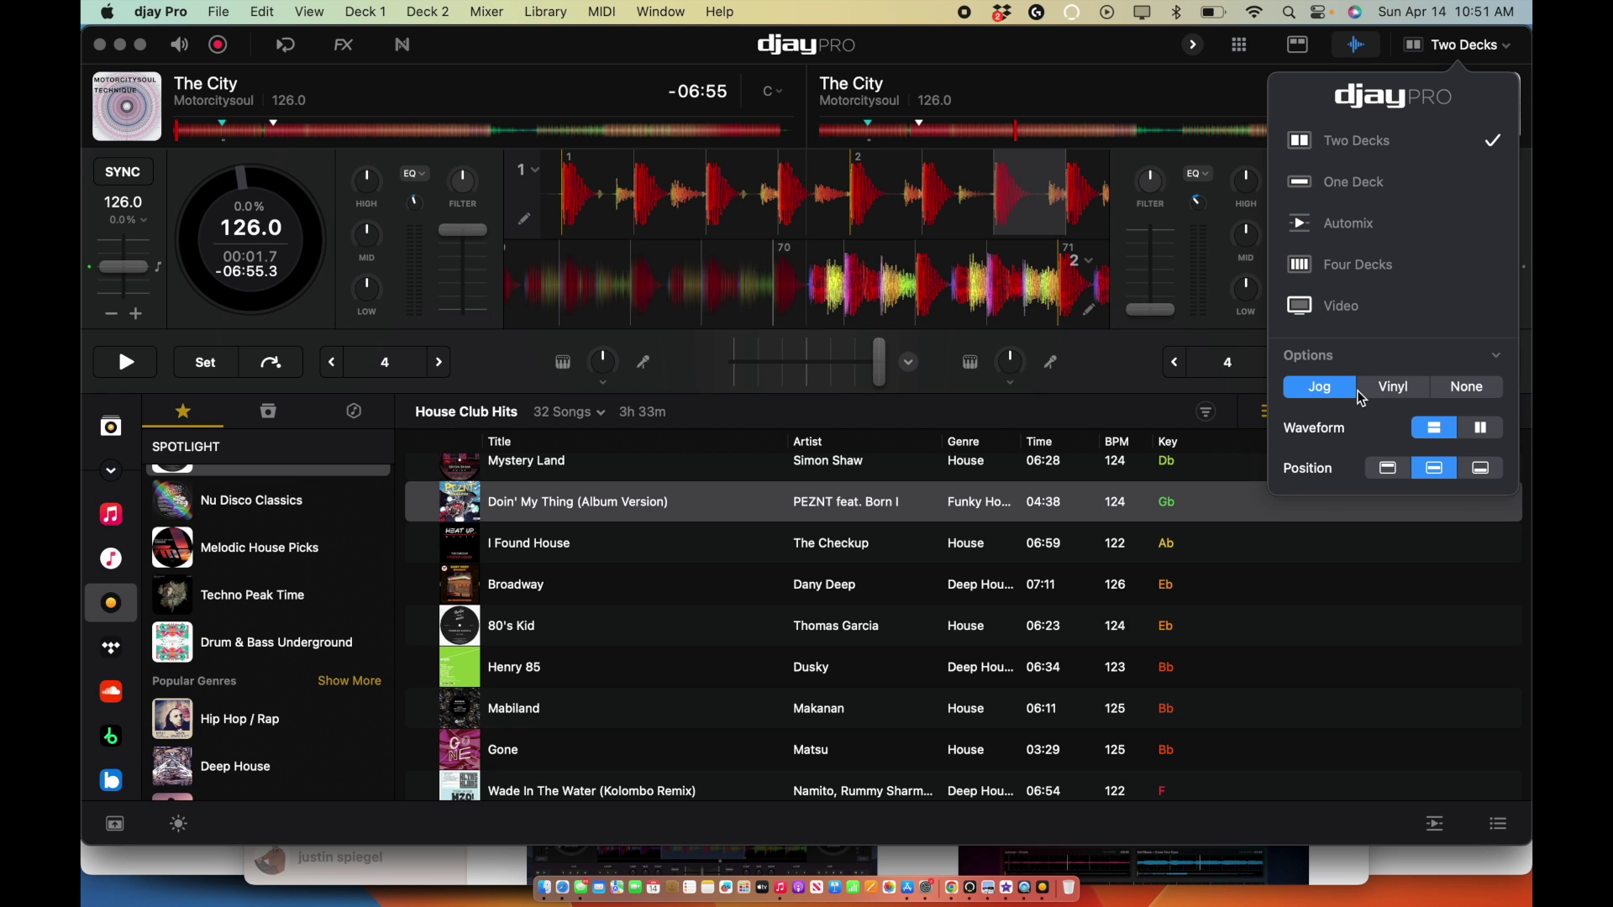
click(1388, 388)
click(989, 312)
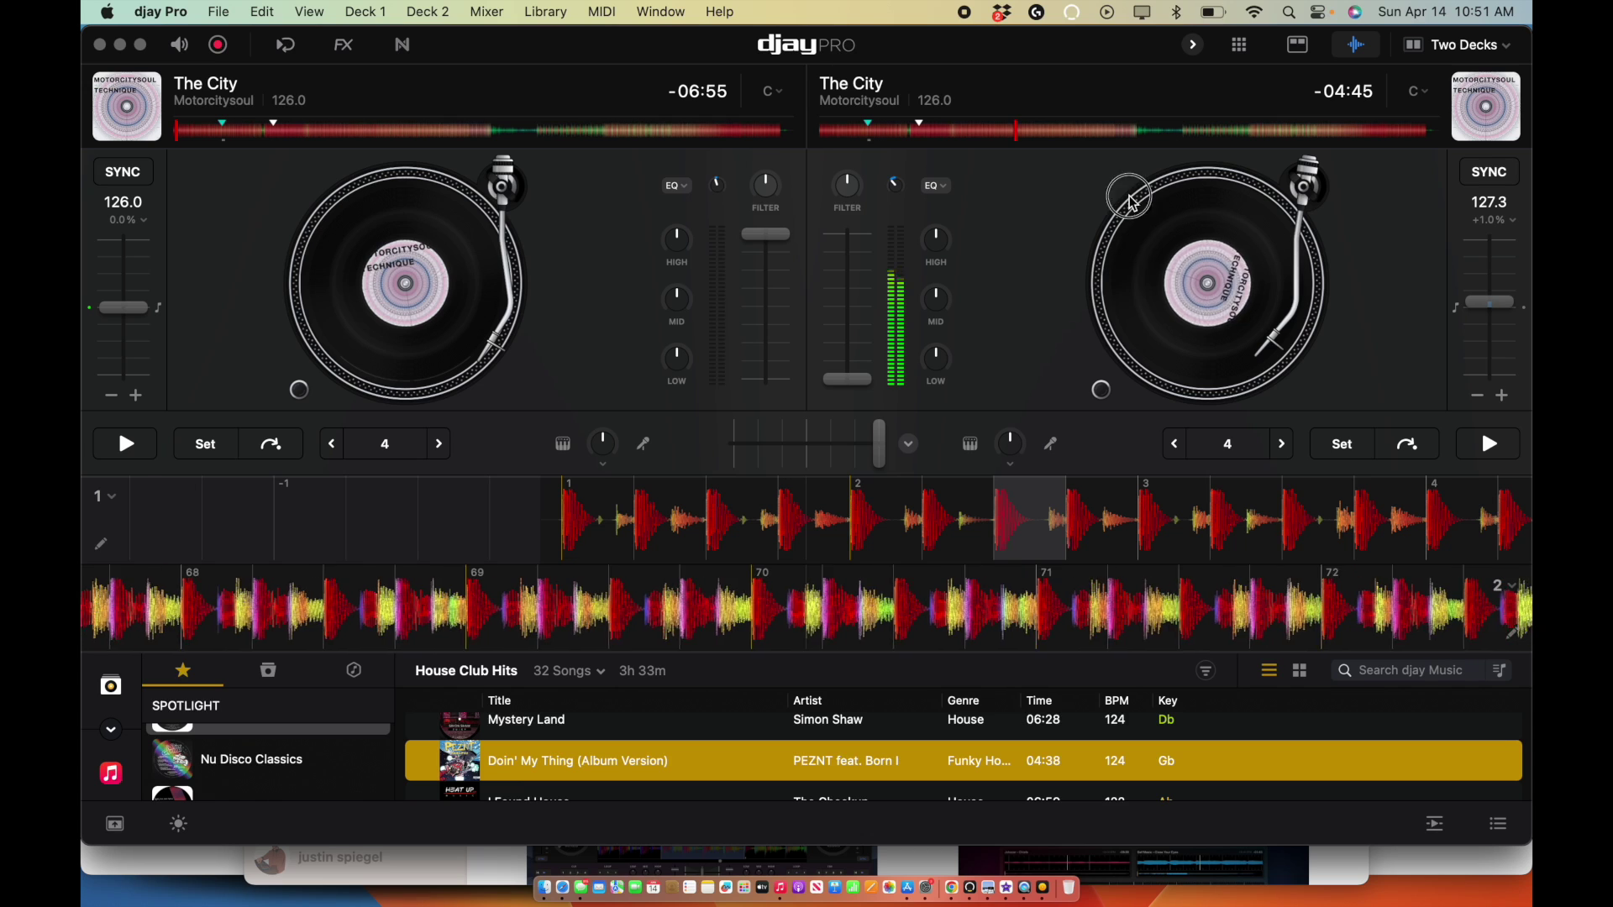
Step: Scratch deck 2, return its tonearm to the record edge, and play The City from the start
drag(1153, 292, 1150, 281)
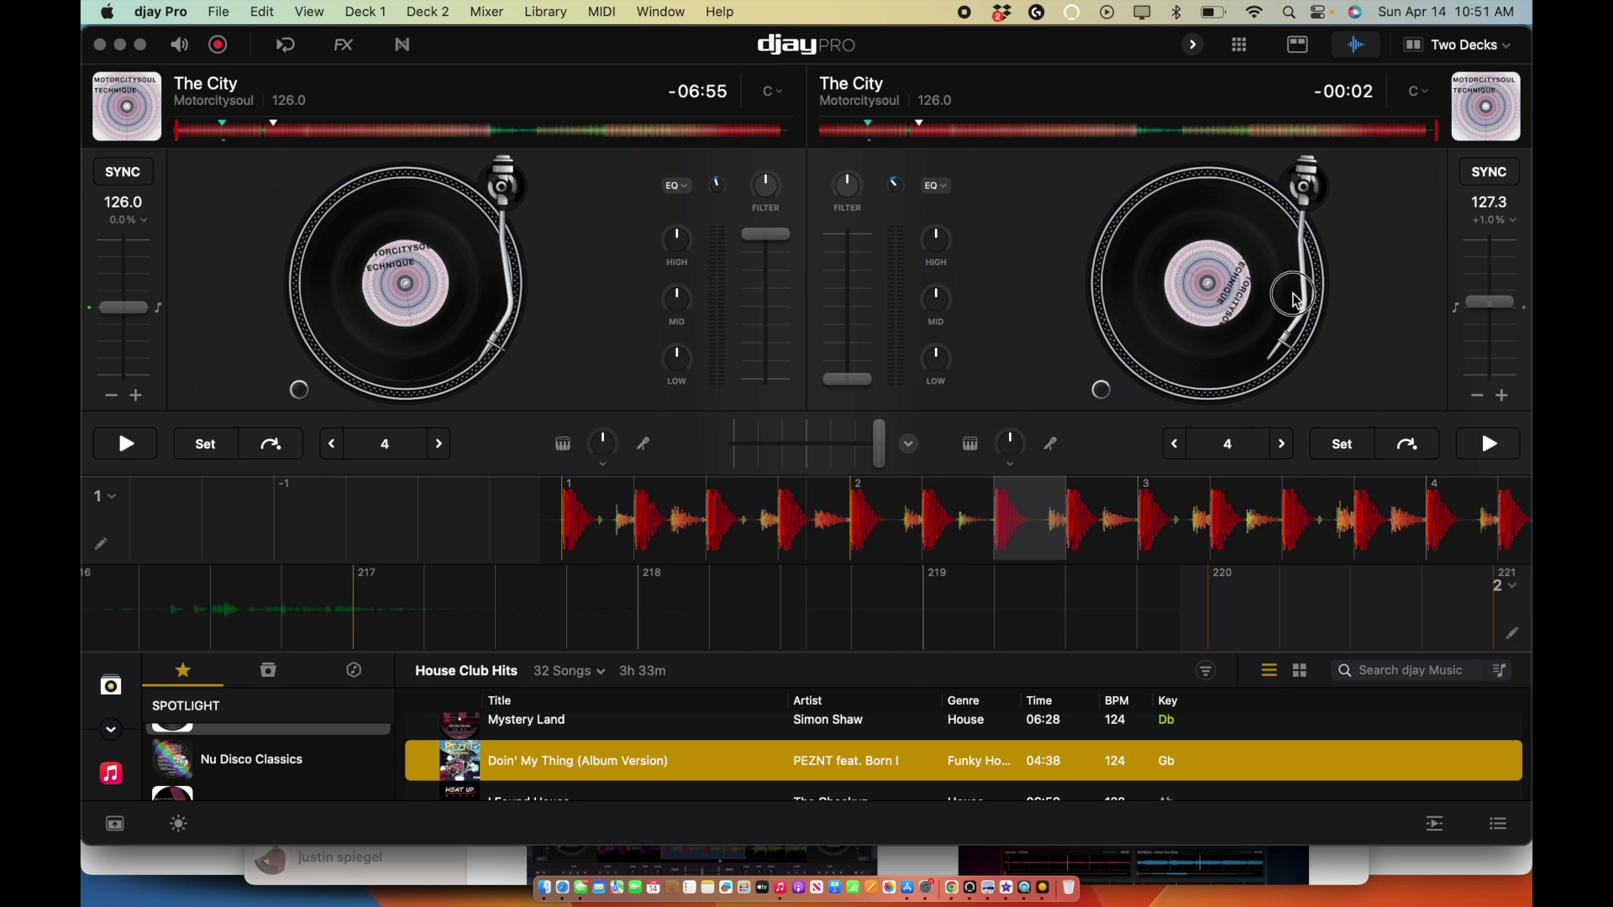
drag(1295, 300, 1311, 312)
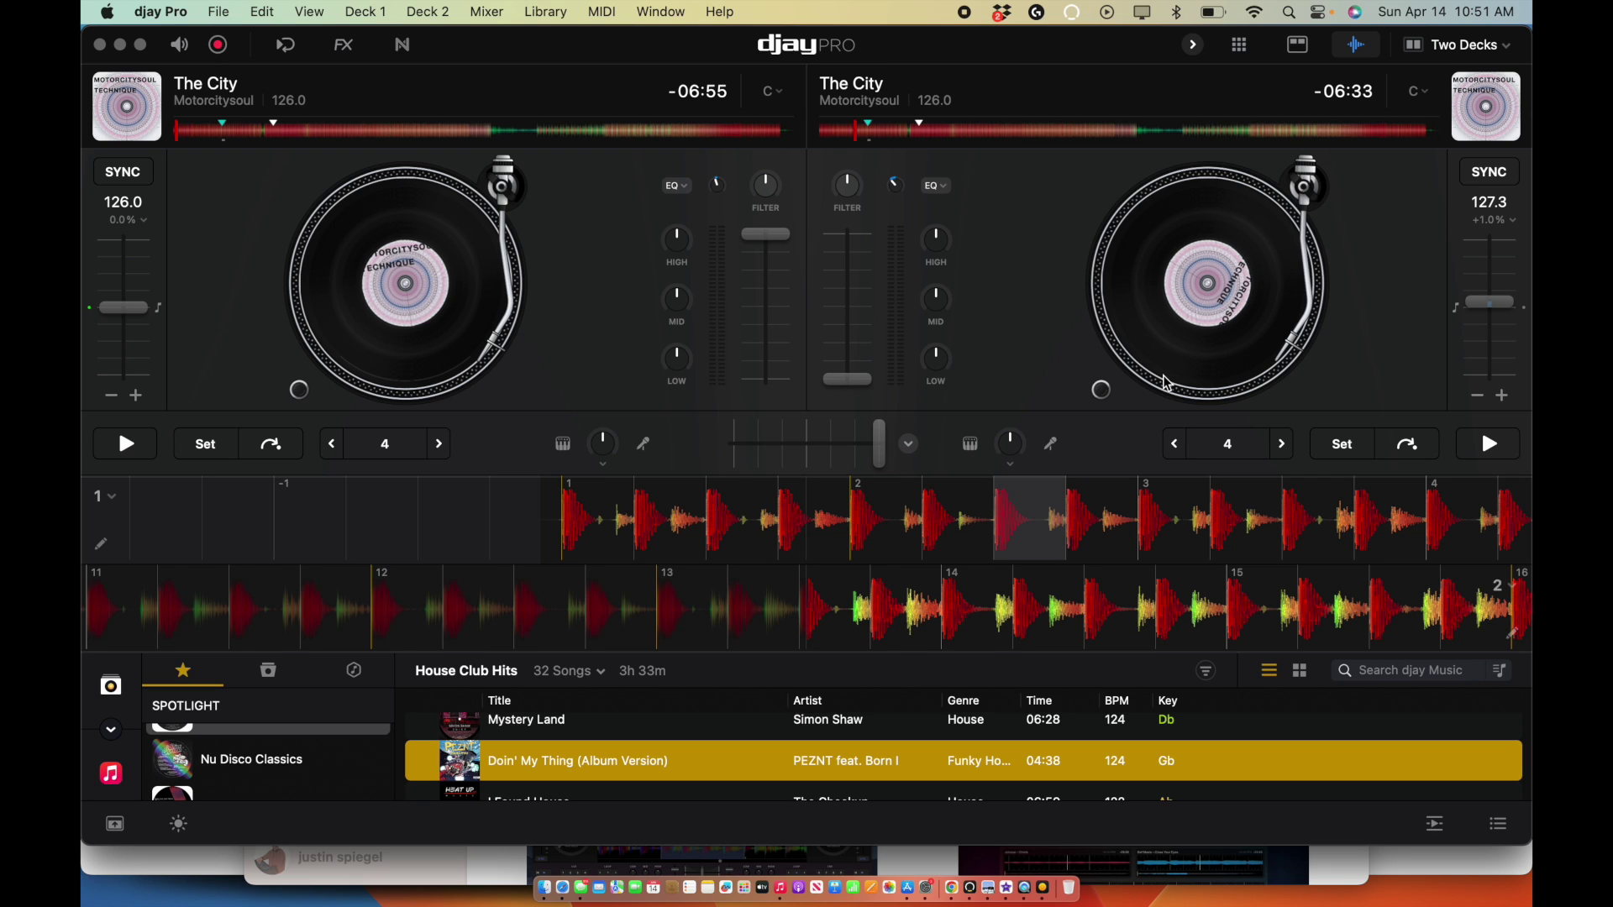
click(1102, 391)
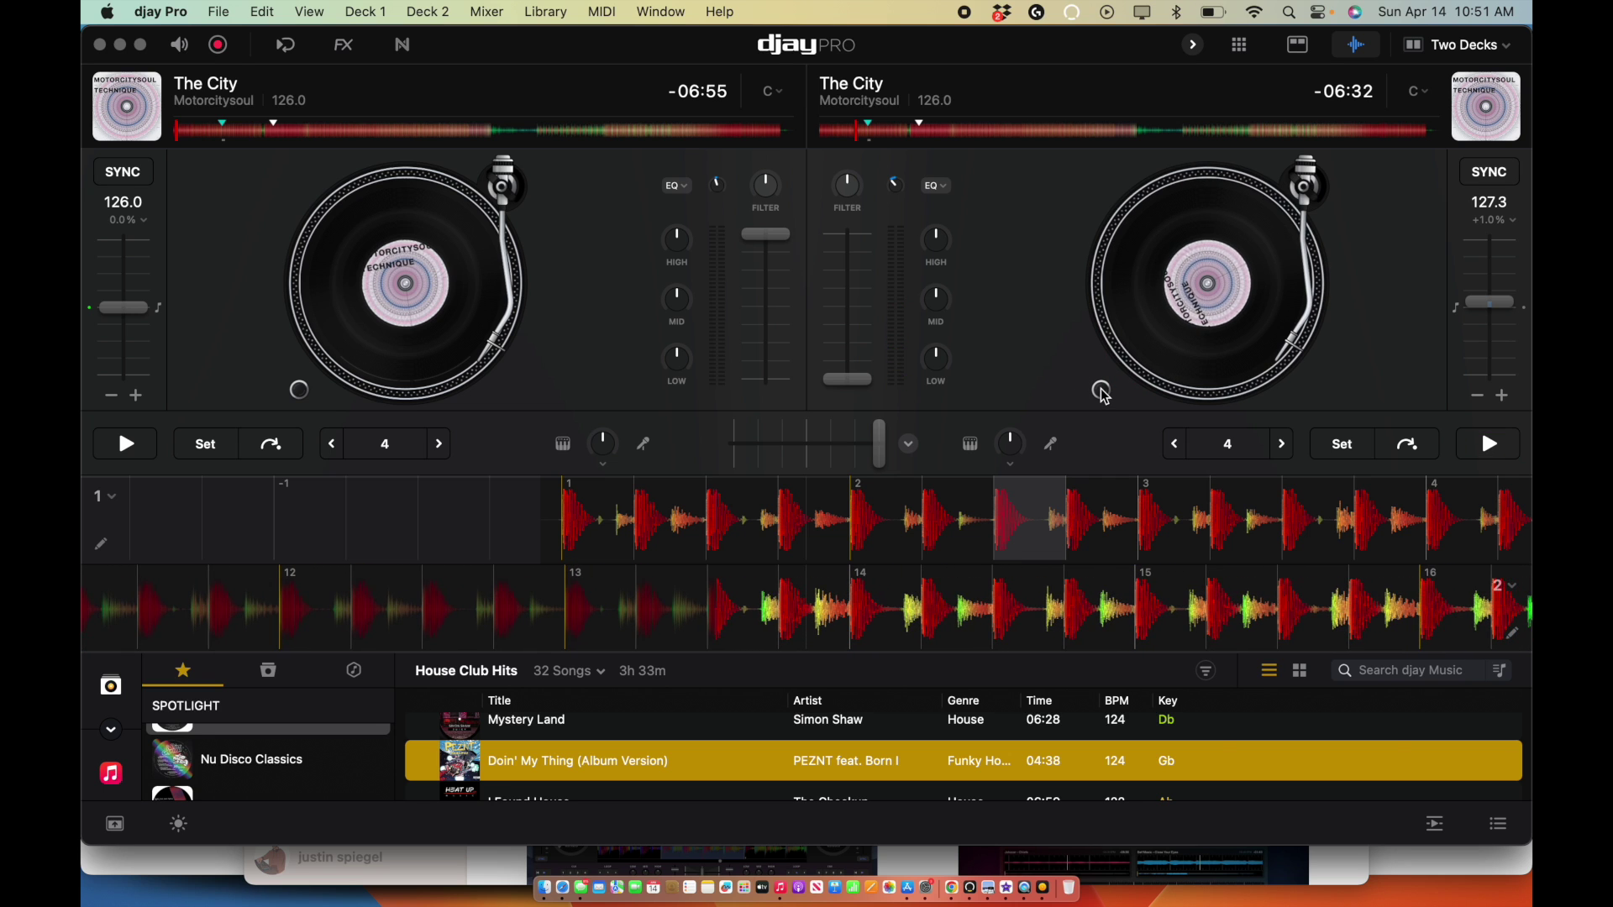
Step: Remove the turntables with None, then set the decks back to Jog wheels
click(1458, 45)
click(1467, 386)
click(1345, 398)
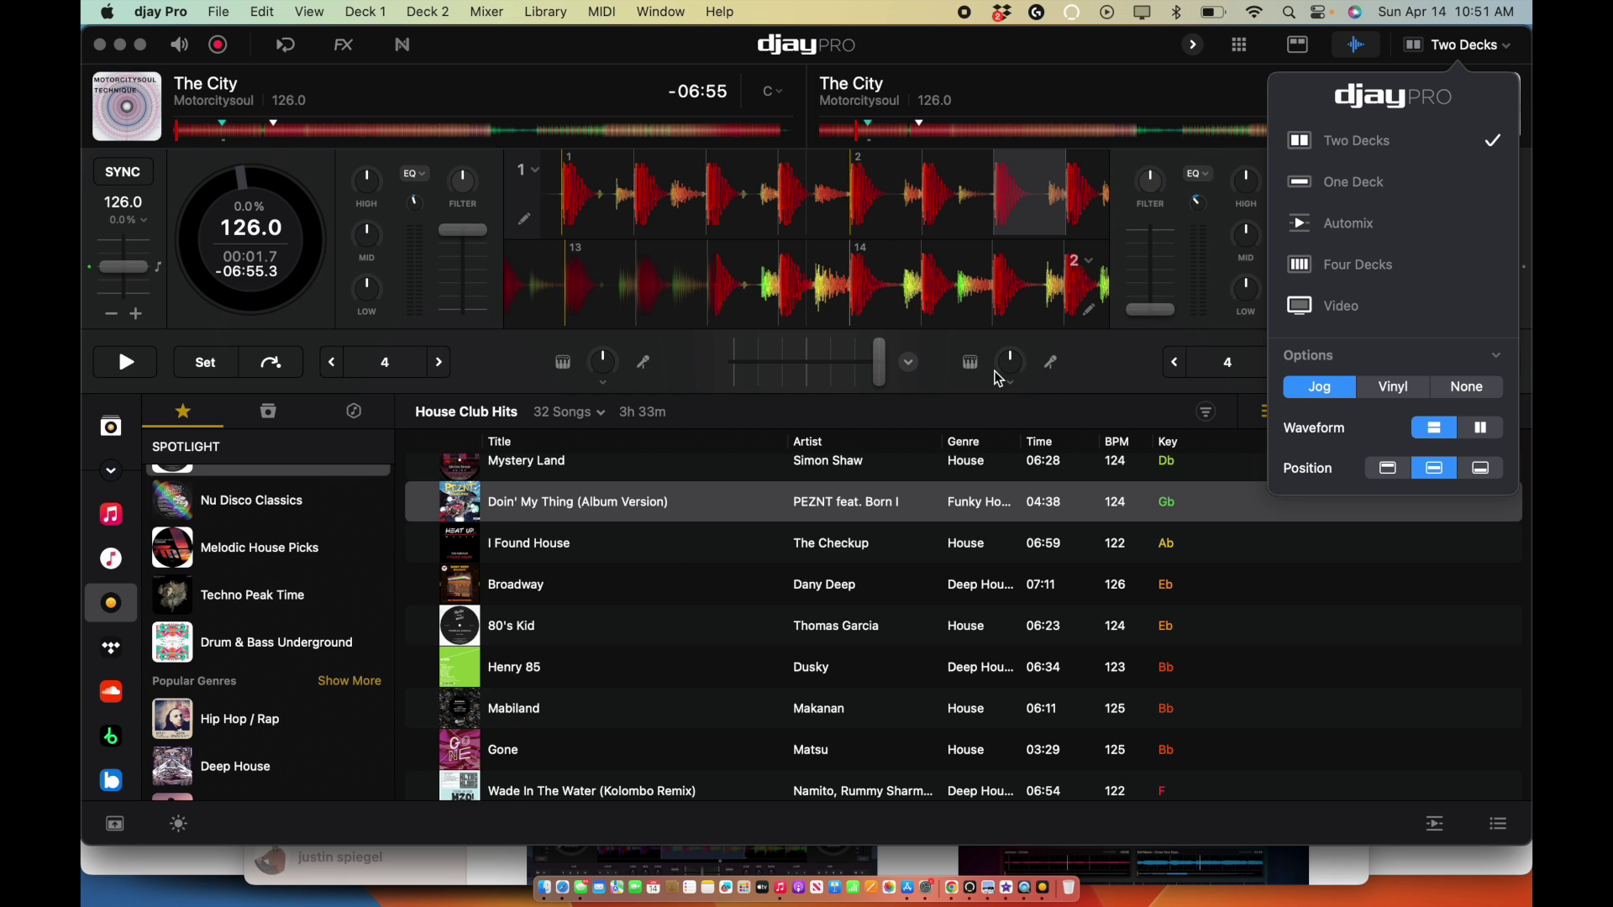
Step: Switch the library to My Collection, showing the five-song Music playlist instead of House Club Hits
click(909, 375)
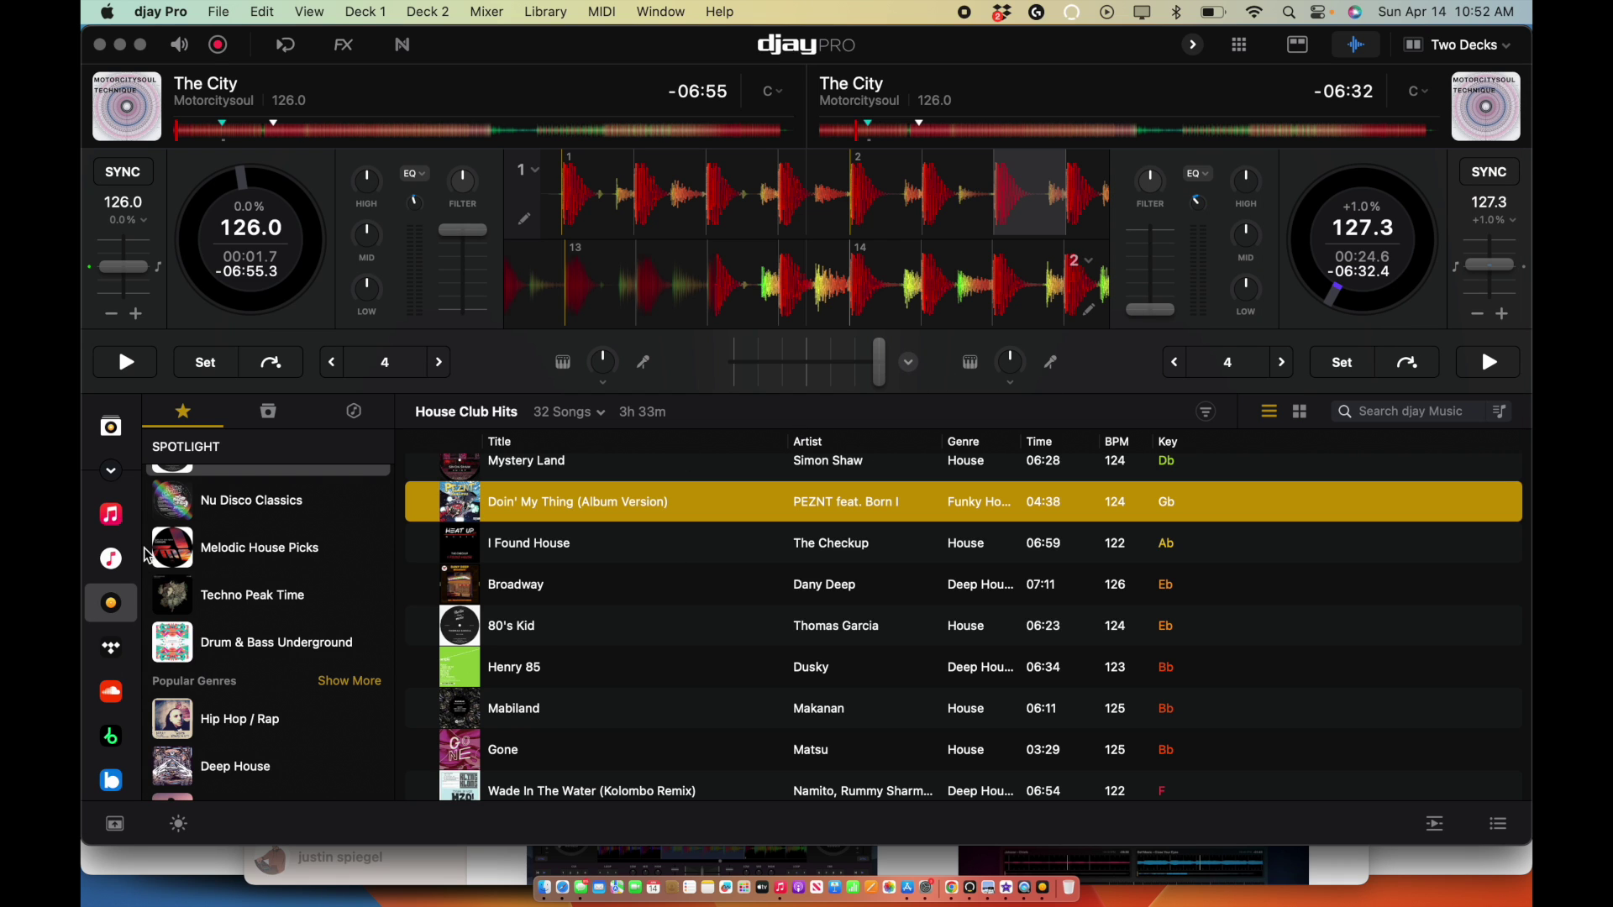
scroll(144, 547, up, 3)
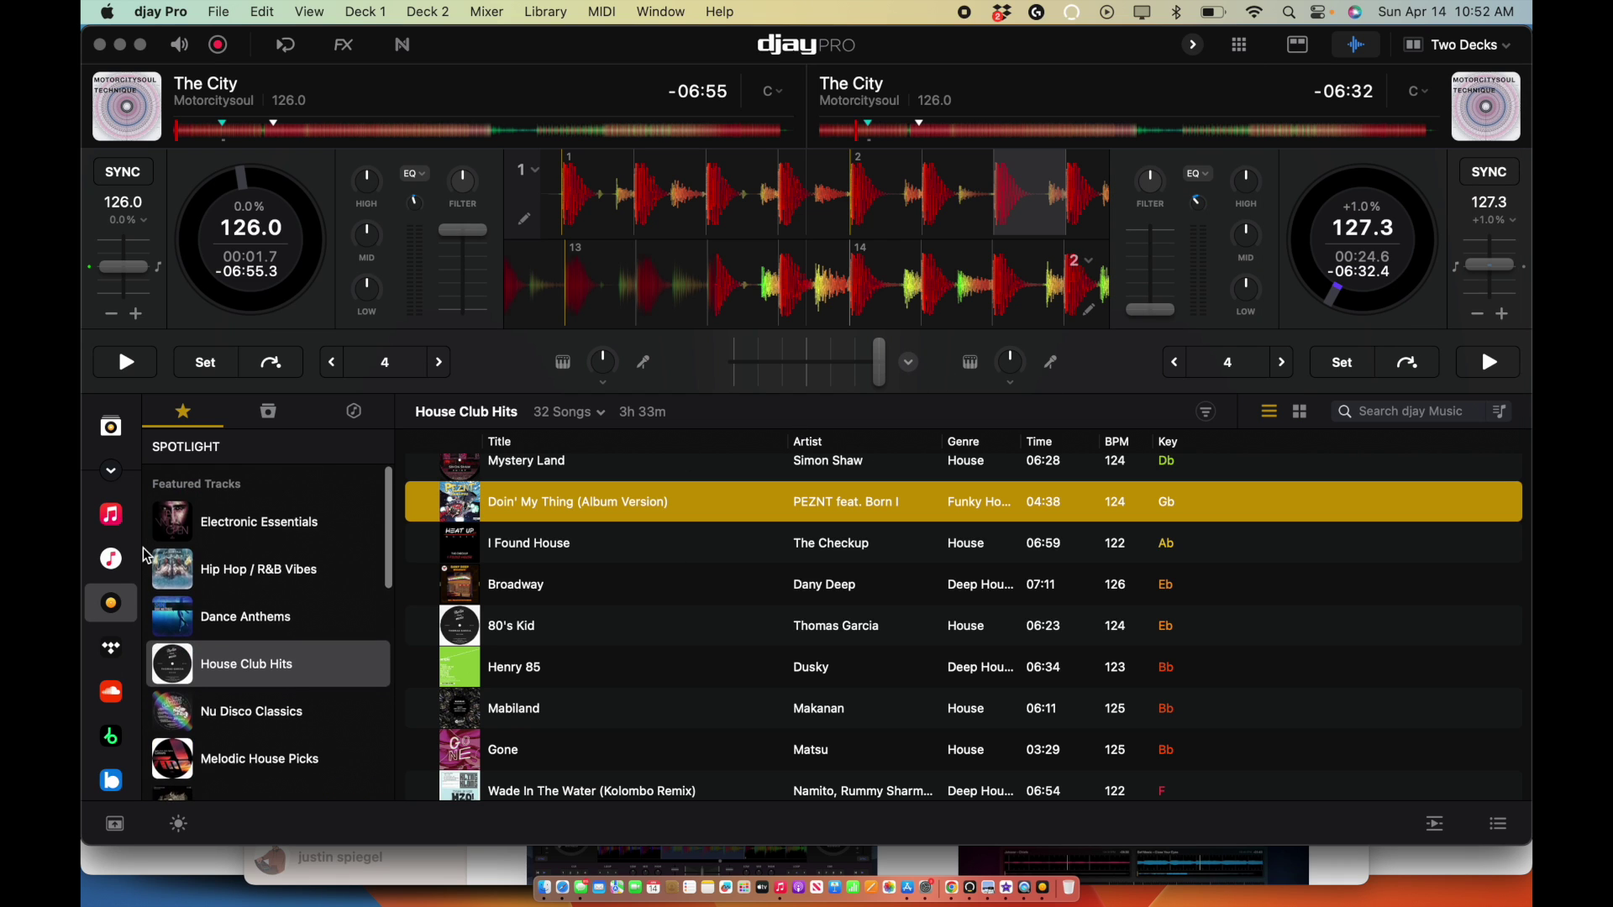
click(111, 427)
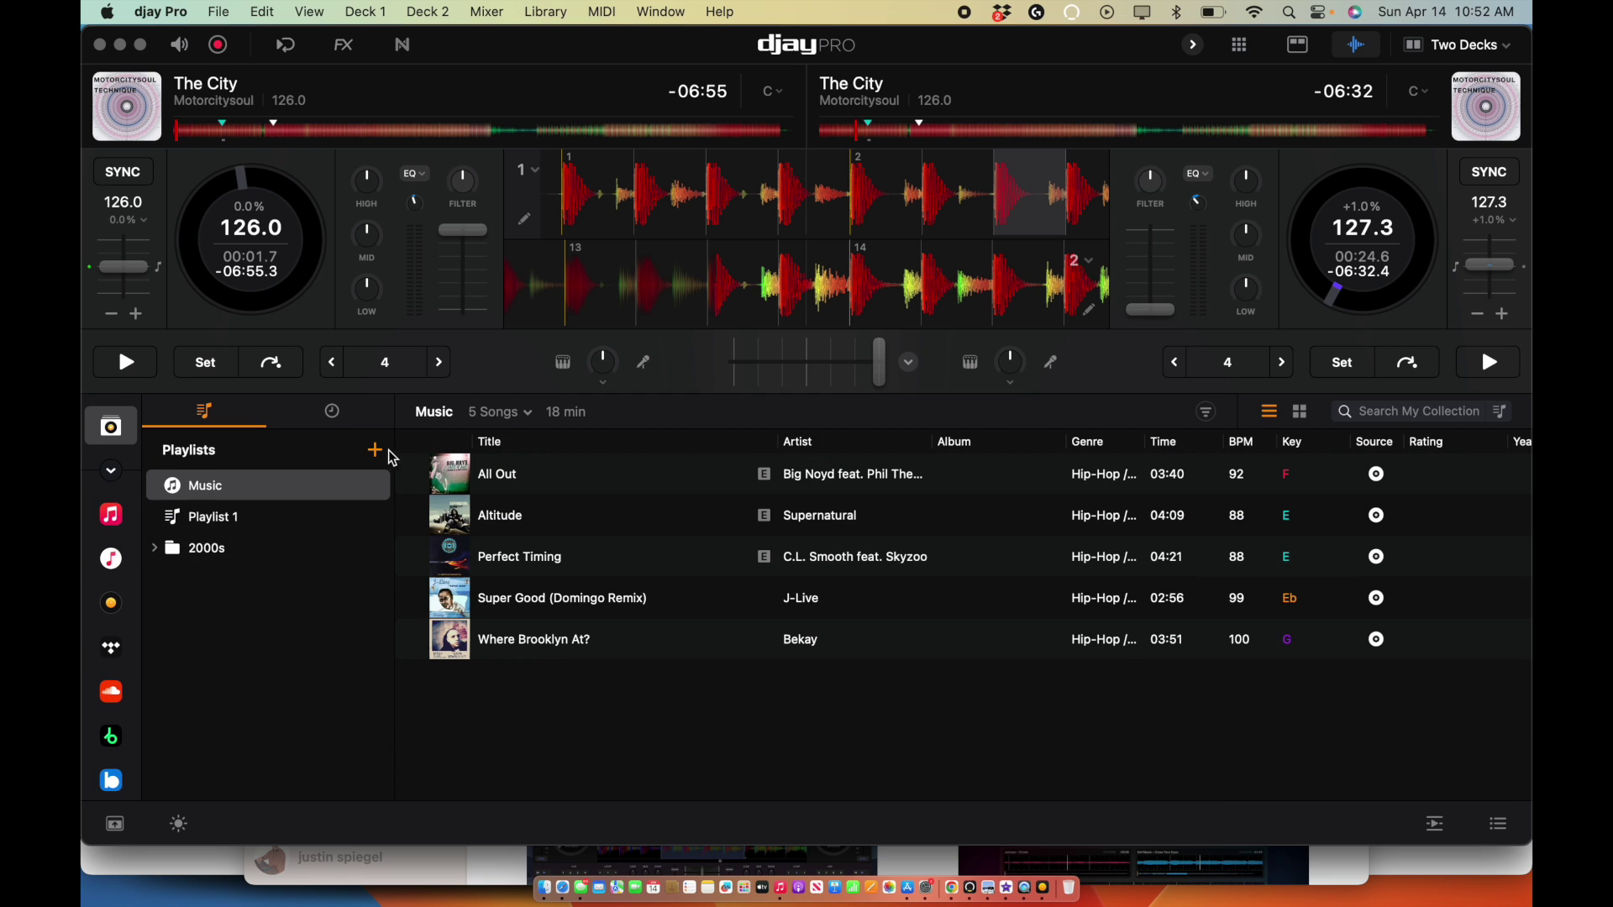